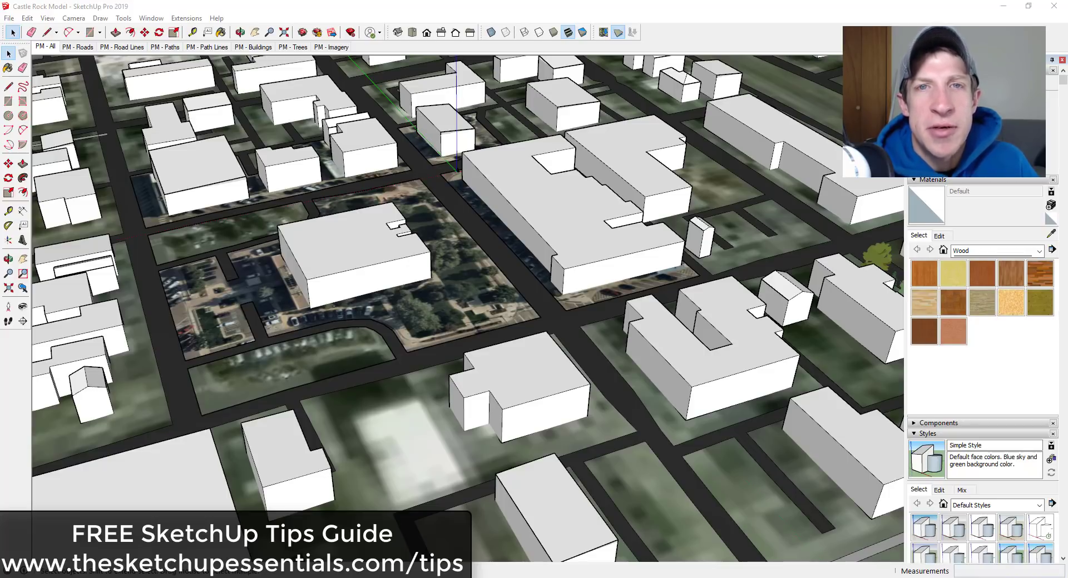
- Examine the city model's buildings, roads and aerial imagery, both close up around the downtown park block and across the whole site
middle_drag(539, 218, 515, 249)
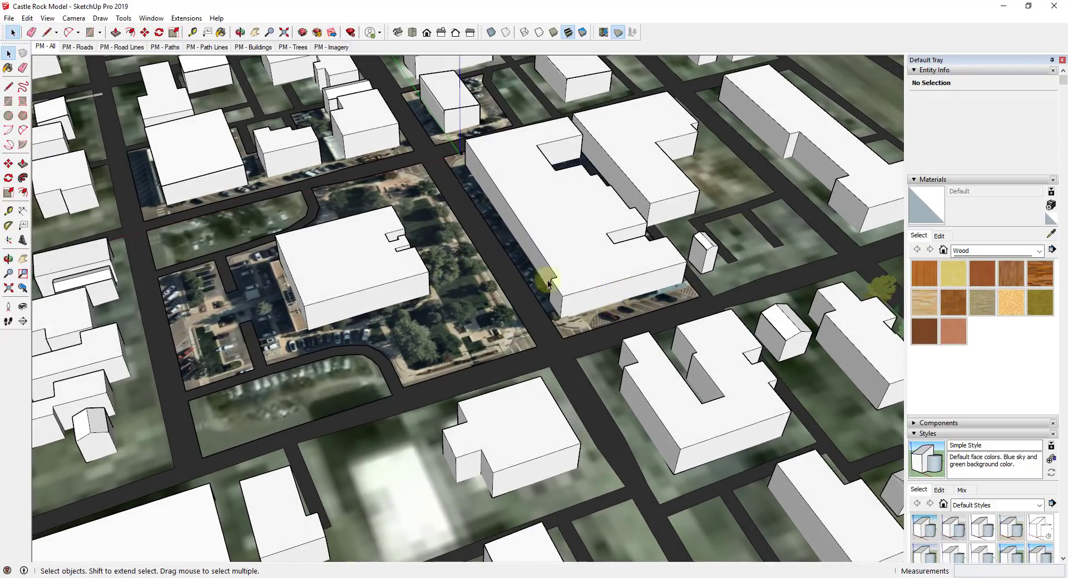
scroll(479, 271, down, 3)
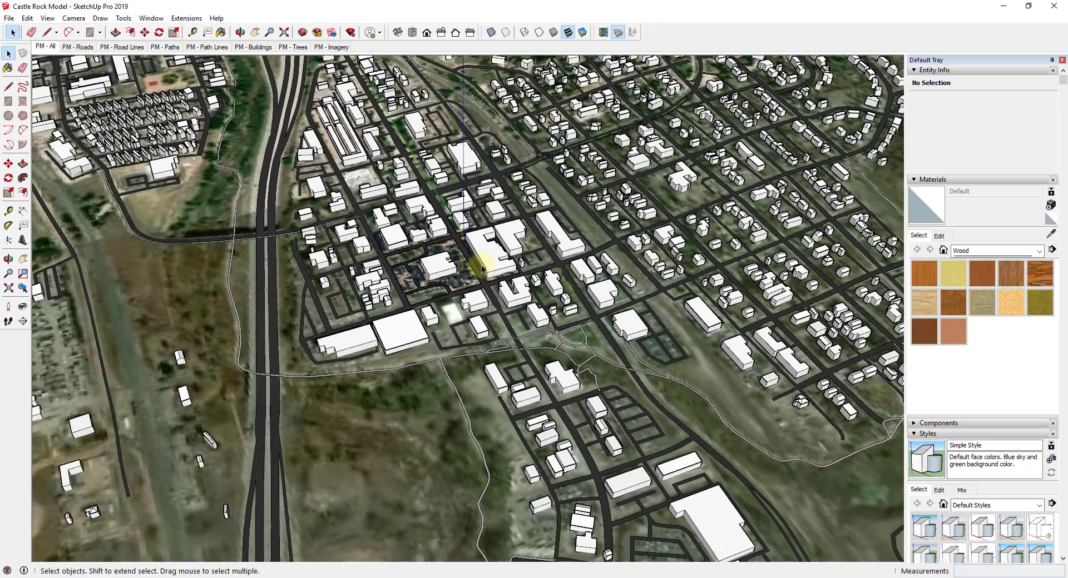
scroll(485, 272, down, 3)
middle_drag(489, 269, 645, 217)
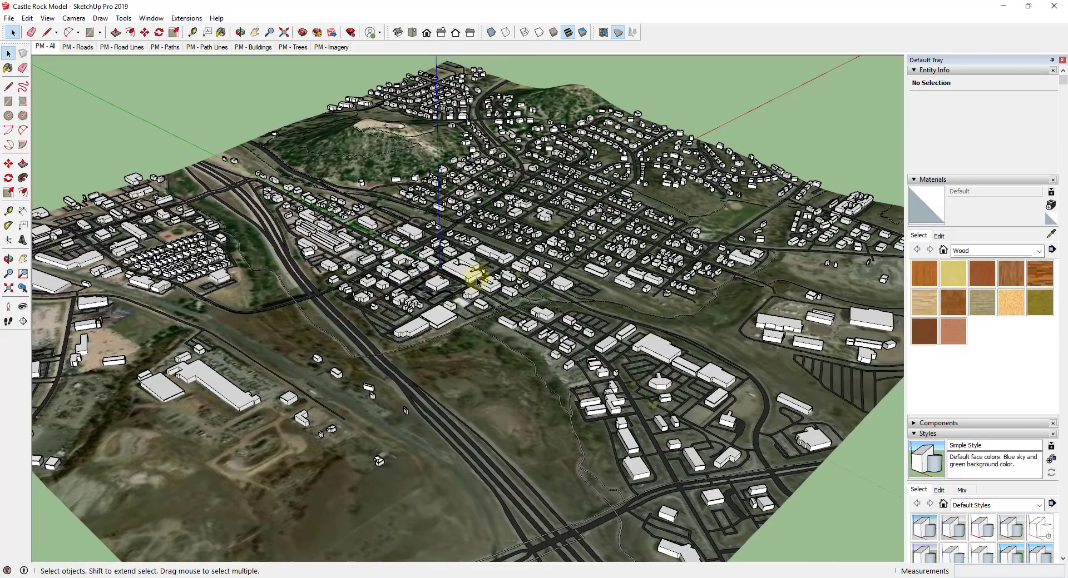
scroll(465, 284, up, 8)
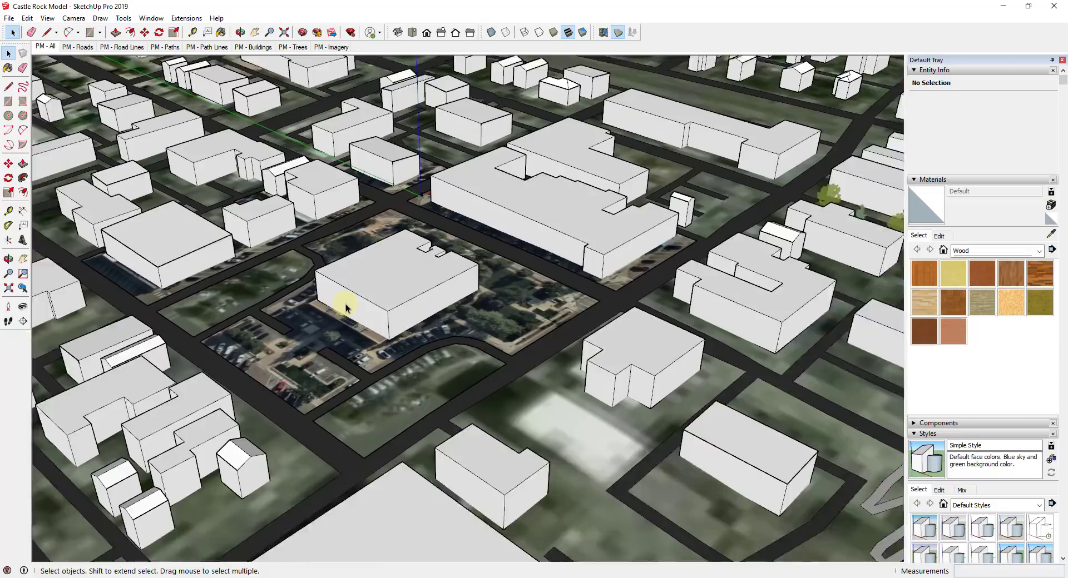
scroll(348, 302, up, 3)
middle_drag(370, 296, 362, 316)
scroll(362, 315, down, 3)
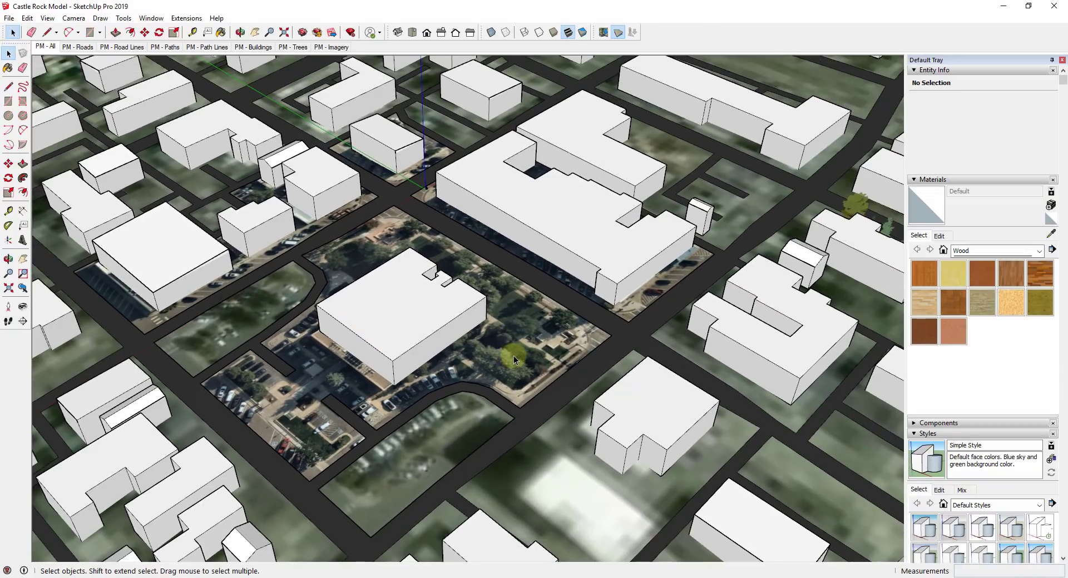
scroll(418, 386, up, 5)
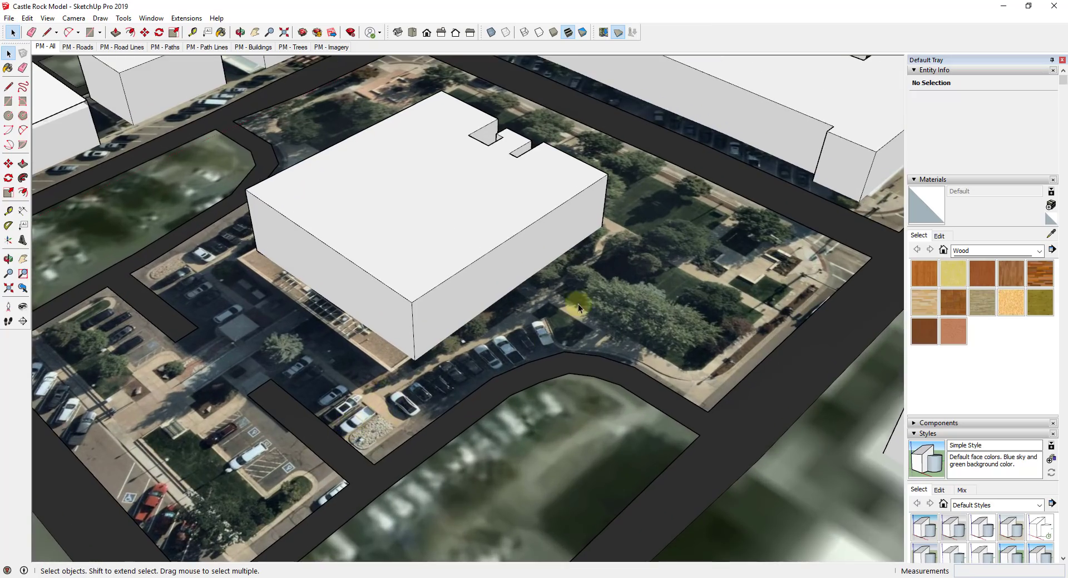
scroll(750, 316, down, 8)
middle_drag(782, 311, 644, 260)
middle_drag(759, 310, 573, 302)
scroll(603, 295, up, 2)
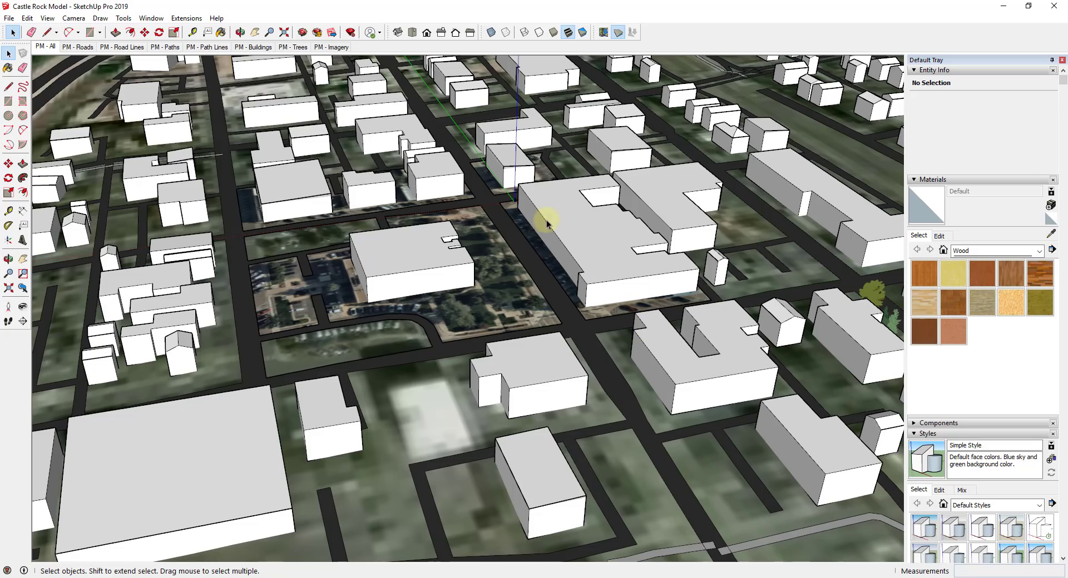
- Inspect the simplified building masses from street level along the road between the park block and the large stepped building
scroll(617, 275, up, 3)
middle_drag(602, 278, 519, 154)
scroll(486, 237, up, 10)
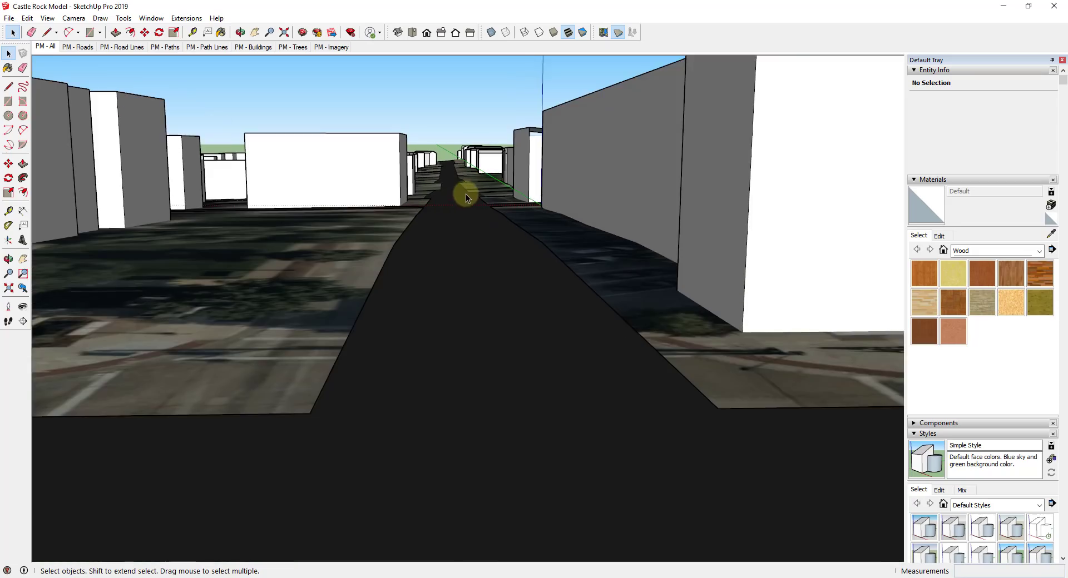
scroll(475, 203, down, 5)
middle_drag(474, 205, 580, 305)
scroll(648, 298, down, 3)
scroll(616, 362, up, 3)
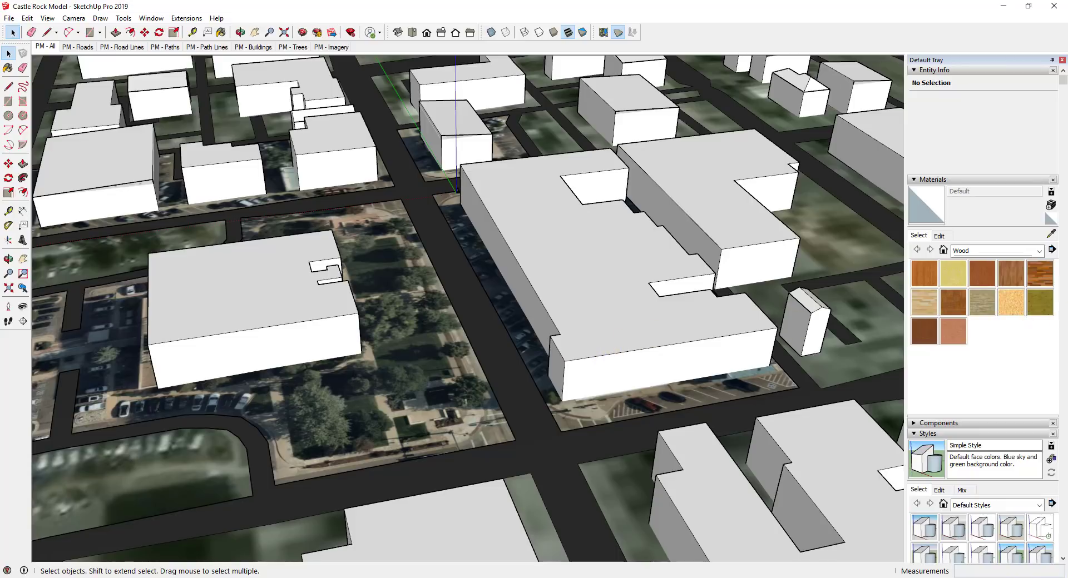
- Inside the buildings group, delete the large stepped building across the road from the park block, and leave the group
click(617, 320)
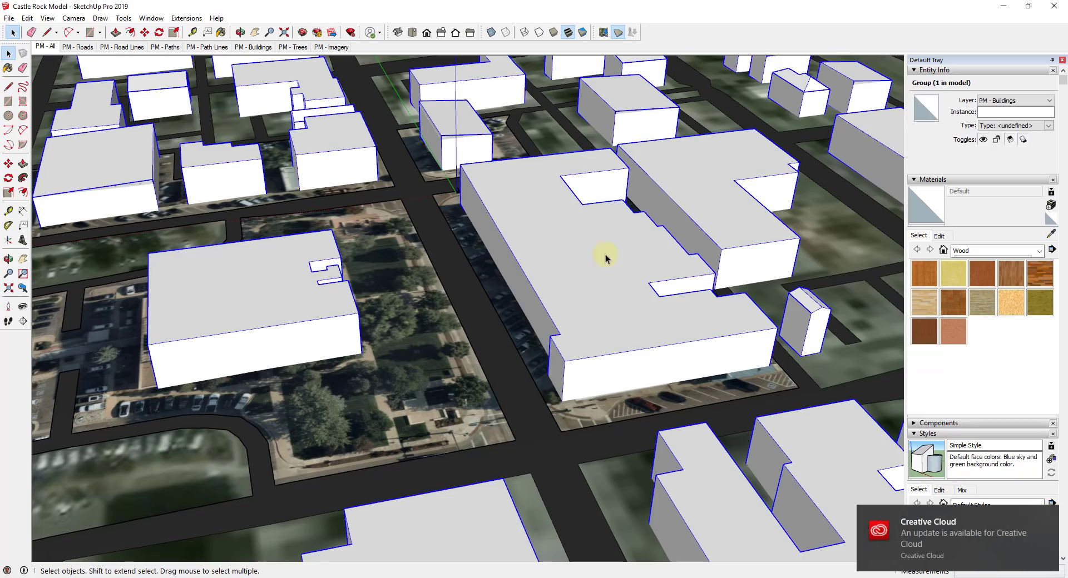
scroll(210, 304, down, 10)
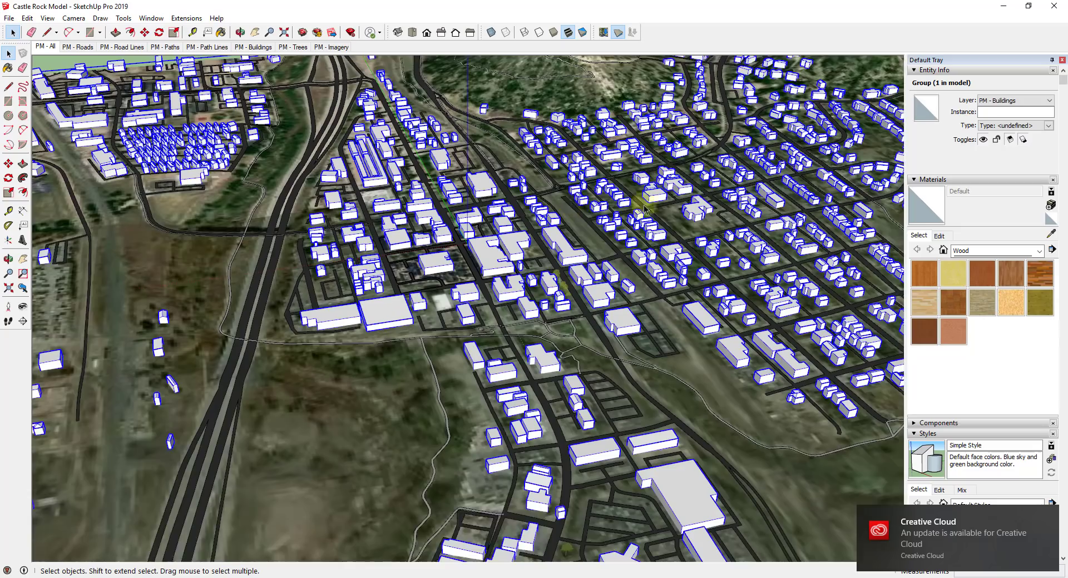
scroll(337, 245, up, 10)
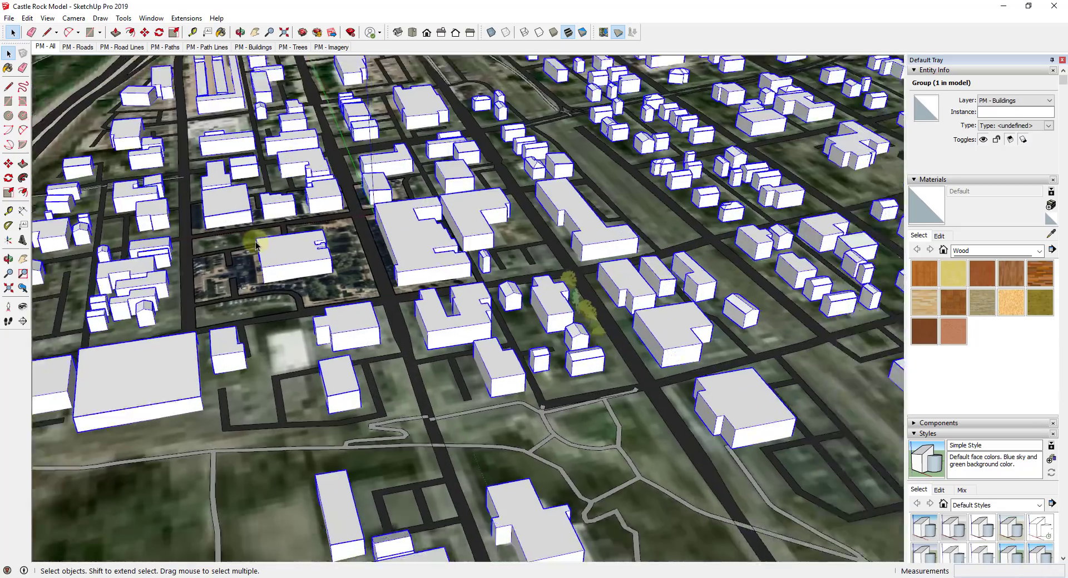
scroll(473, 249, up, 2)
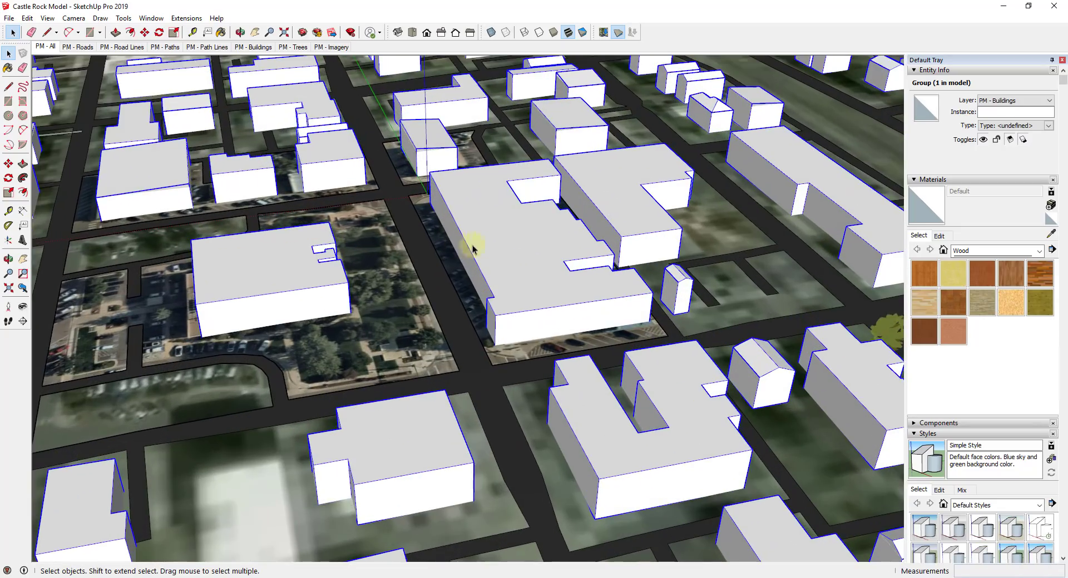
double_click(526, 254)
click(527, 255)
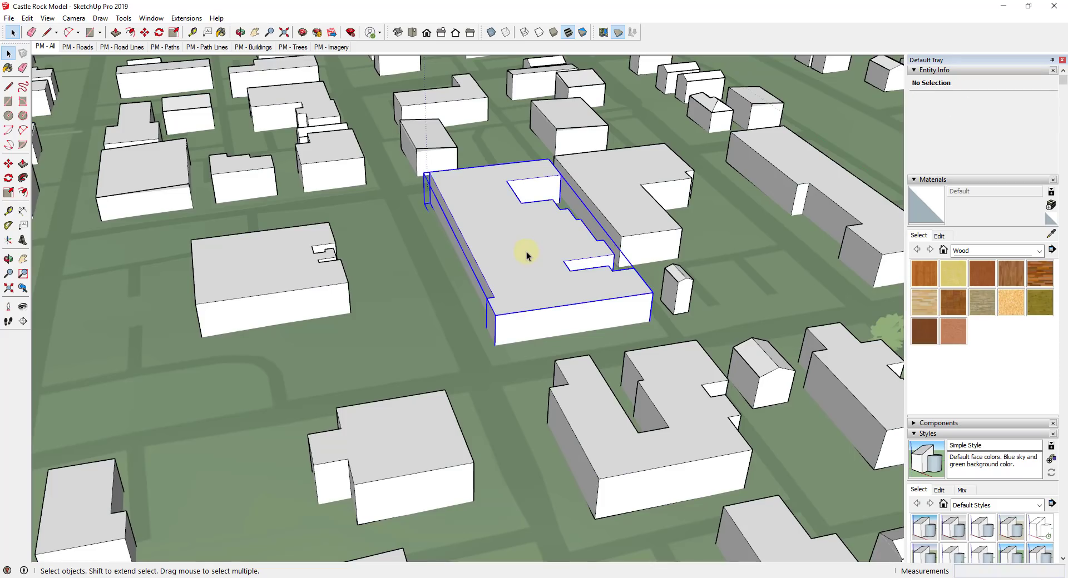
mouse_move(529, 256)
middle_down()
mouse_move(543, 266)
mouse_move(741, 239)
mouse_move(616, 211)
mouse_move(606, 148)
mouse_move(467, 131)
mouse_move(503, 157)
mouse_move(538, 246)
middle_up()
right_click(537, 250)
click(563, 278)
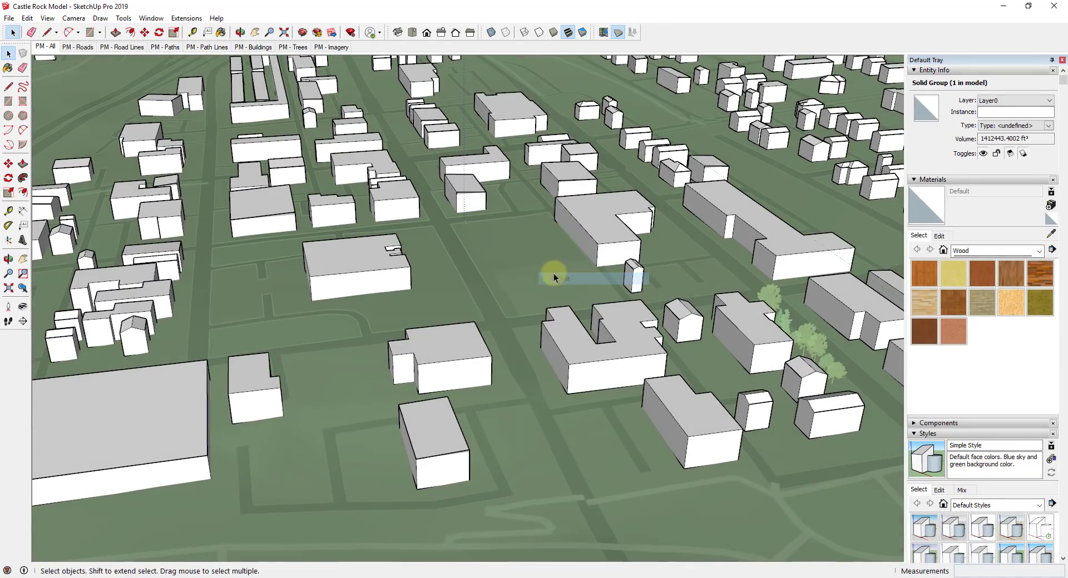
click(512, 272)
- Examine the aerial image of the individual rooftops on the cleared block to see where the separate buildings lie
scroll(511, 272, up, 5)
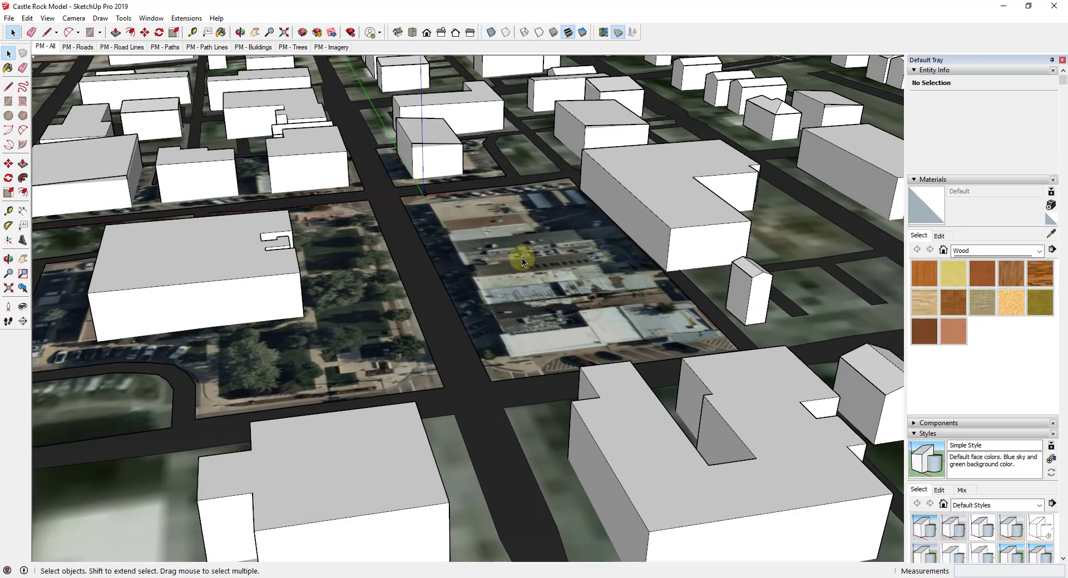
middle_drag(521, 258, 679, 466)
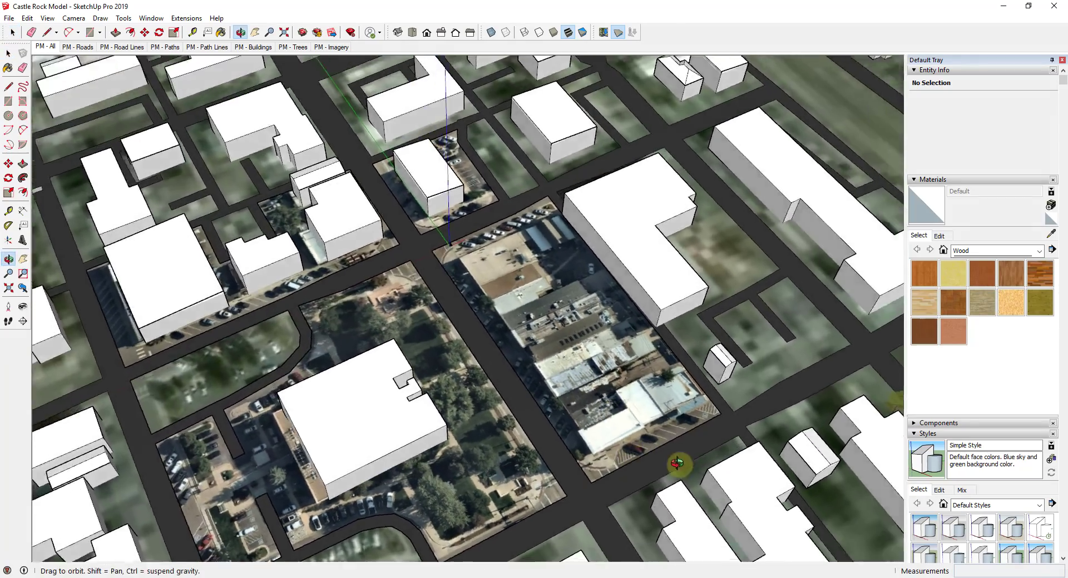
scroll(623, 429, up, 6)
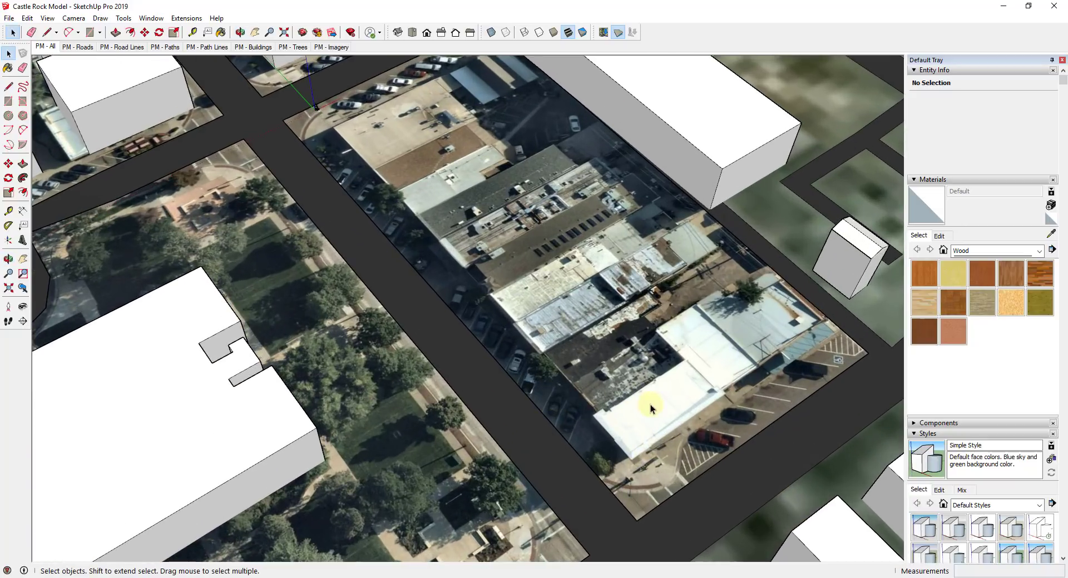
middle_drag(649, 404, 723, 321)
scroll(720, 326, up, 6)
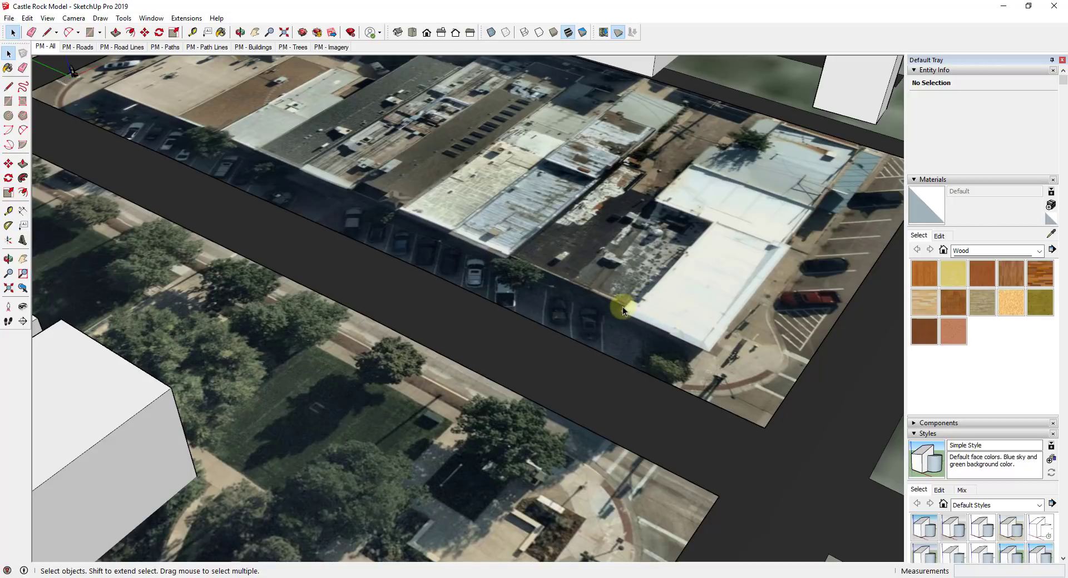
scroll(624, 306, down, 3)
middle_drag(650, 305, 535, 313)
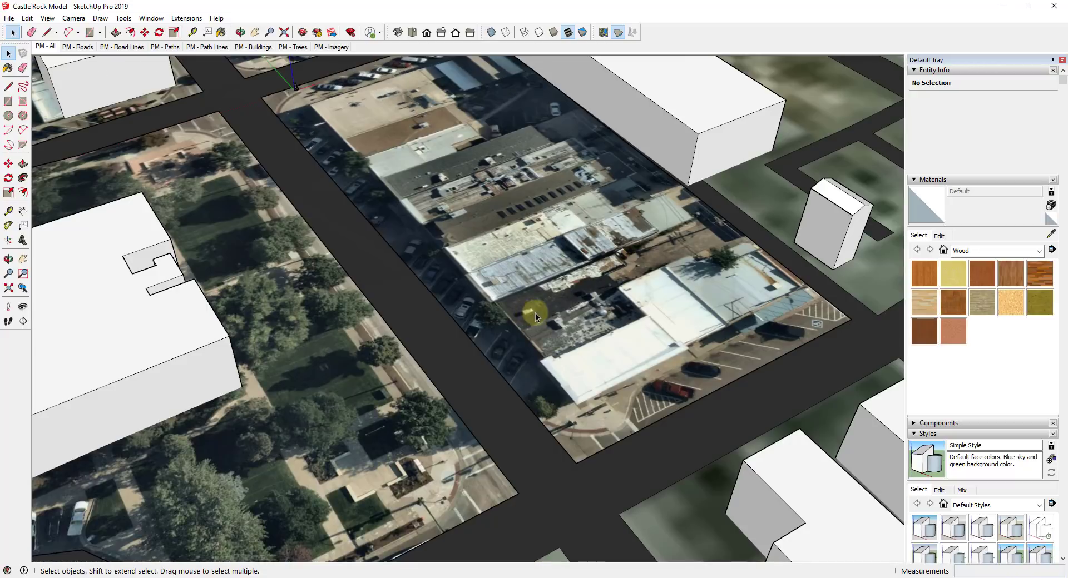
scroll(557, 335, up, 3)
key(l)
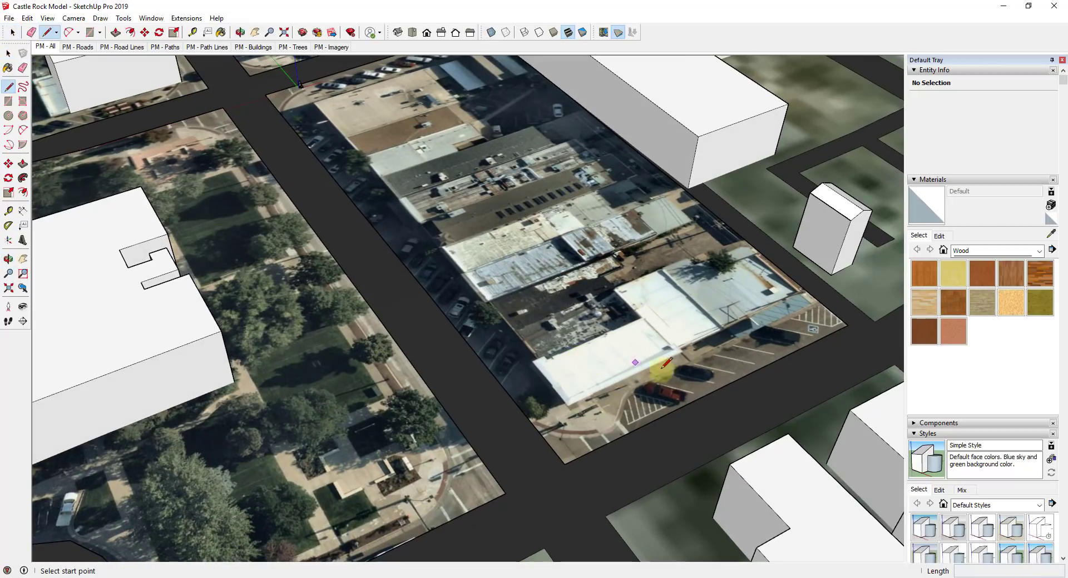
scroll(556, 367, up, 3)
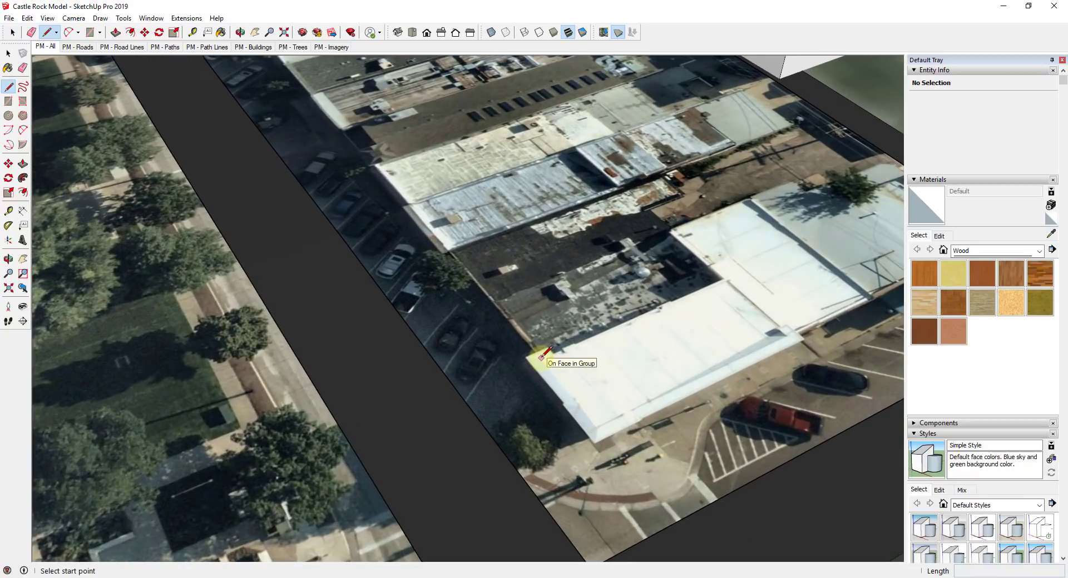
scroll(543, 354, up, 2)
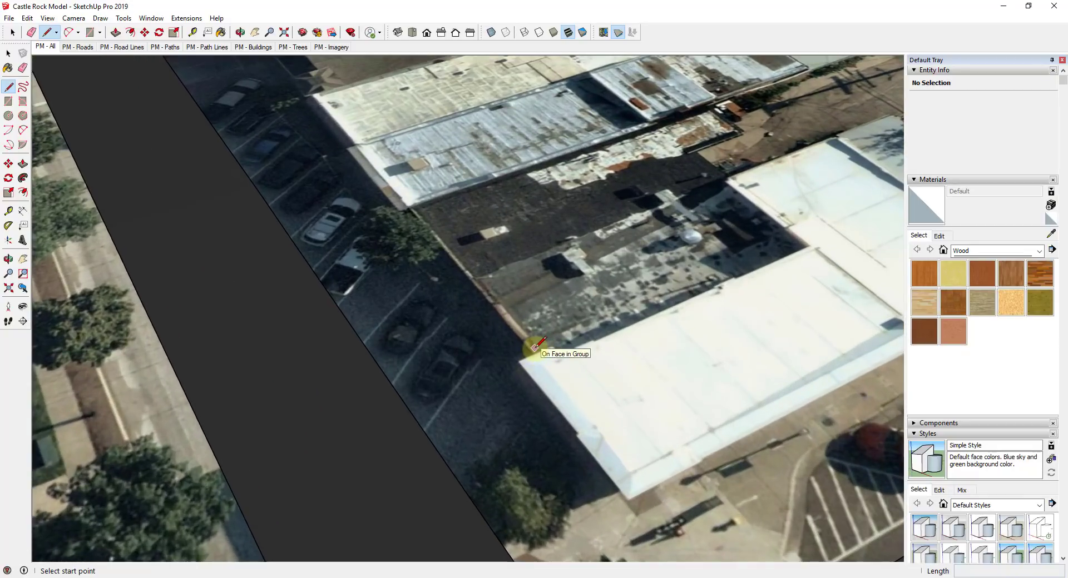
scroll(534, 345, down, 4)
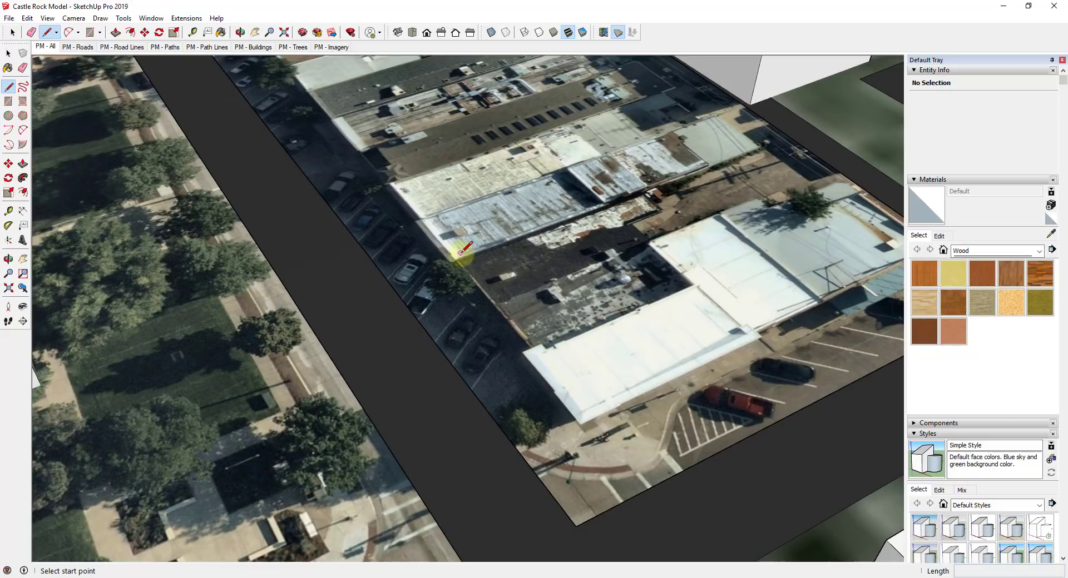
click(458, 260)
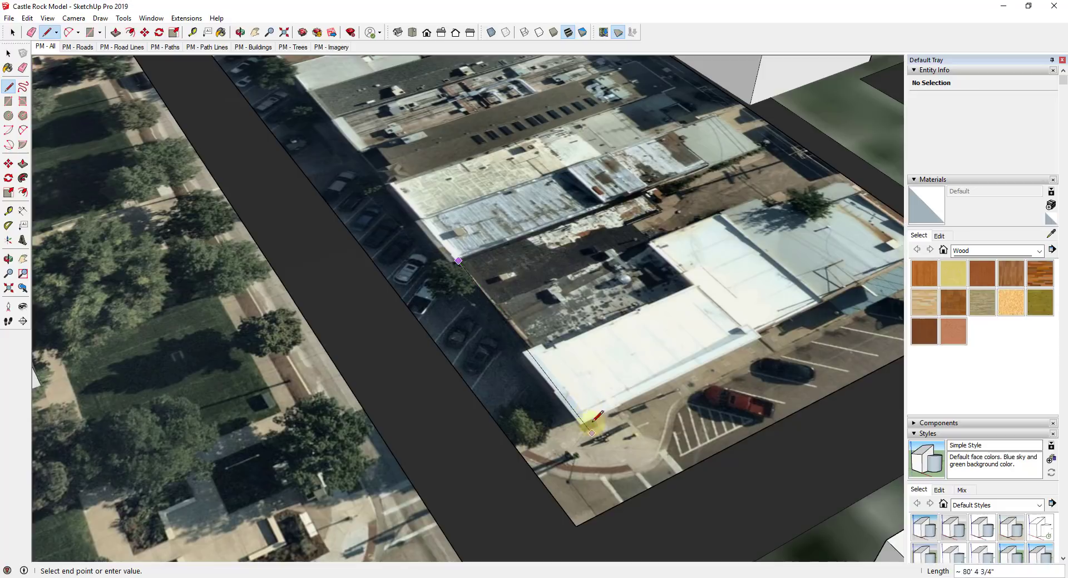
middle_drag(601, 406, 607, 280)
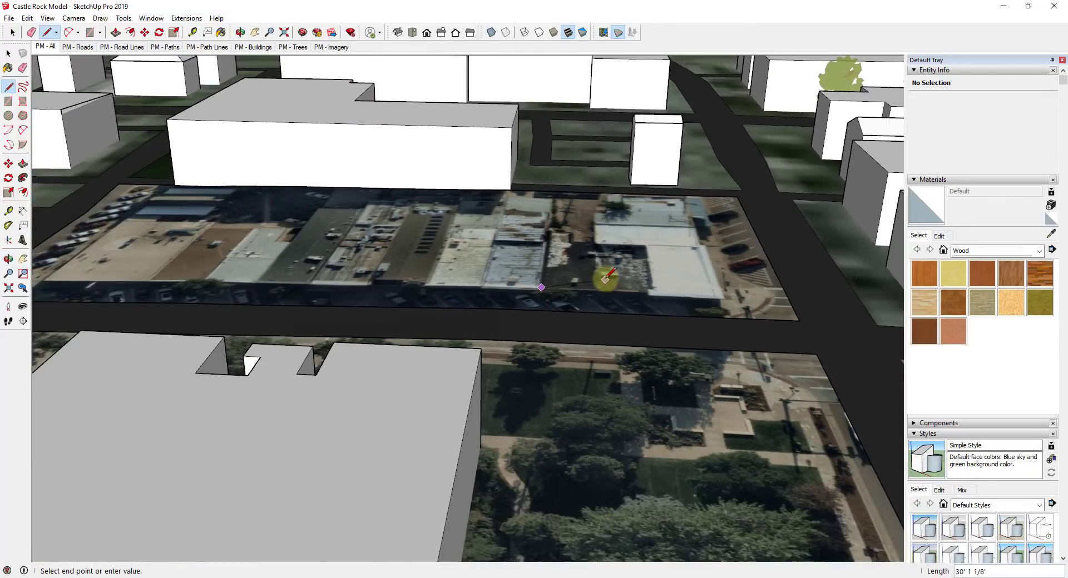
scroll(608, 278, down, 6)
middle_drag(724, 271, 645, 359)
scroll(645, 359, up, 5)
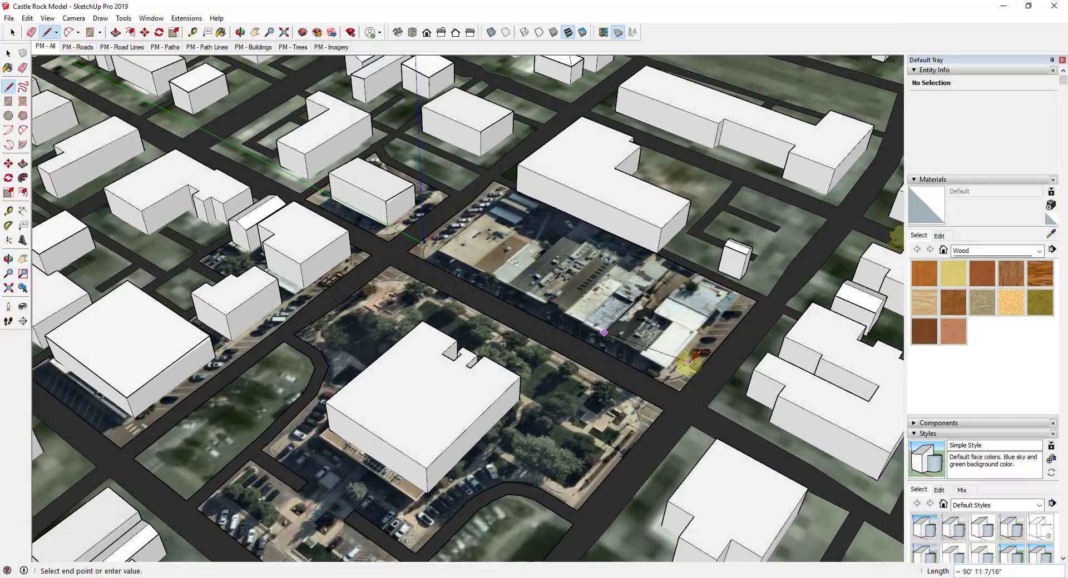
click(568, 314)
scroll(577, 326, up, 1)
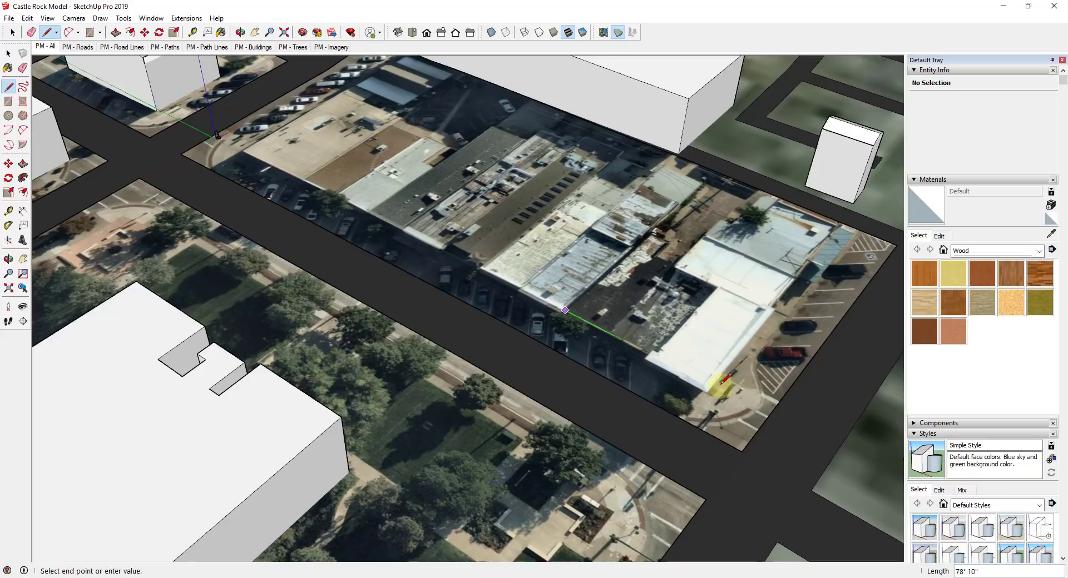
middle_drag(717, 384, 566, 305)
key(space)
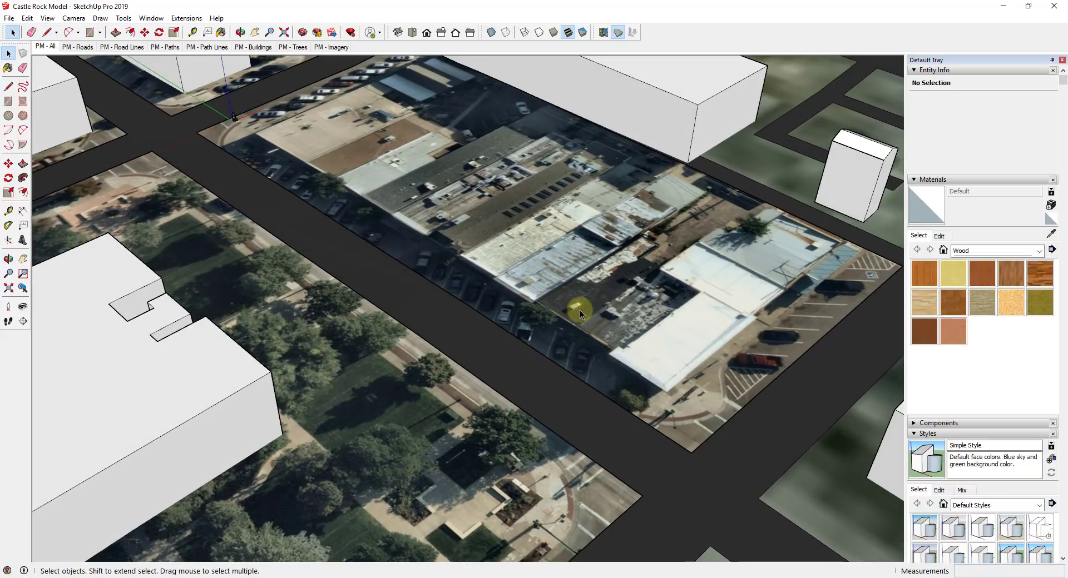
- Draw the footprint's front edge along the parking side, from the metal-roofed building's near corner to the white corner building's street corner
key(l)
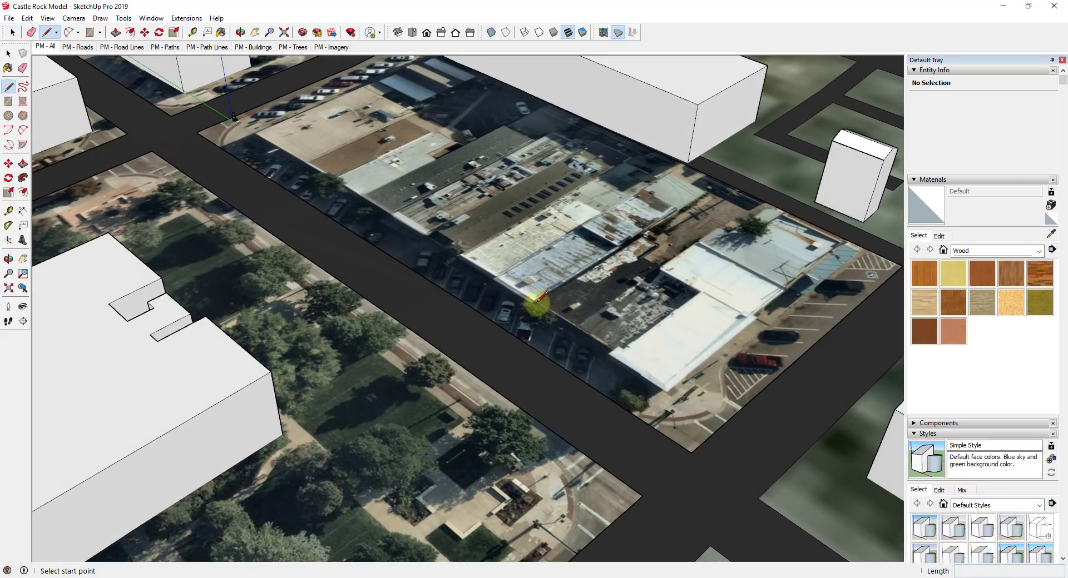
scroll(534, 302, up, 5)
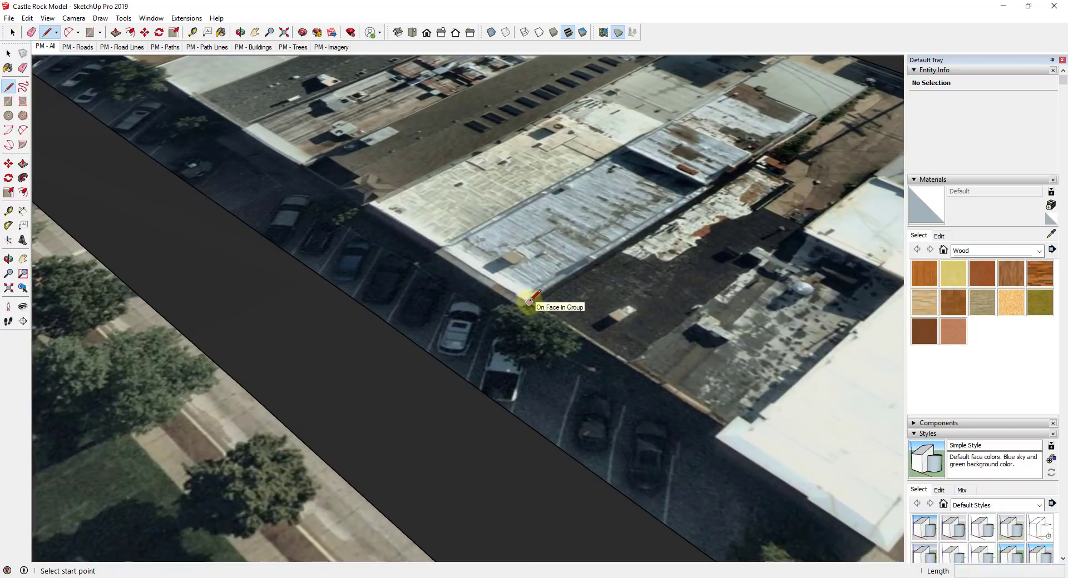
click(527, 301)
scroll(530, 289, up, 3)
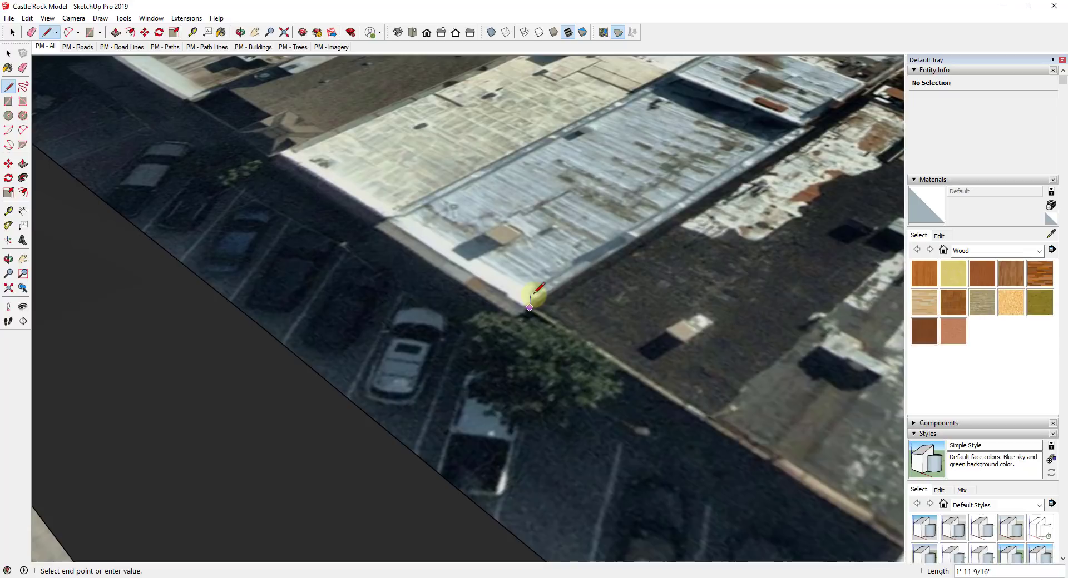
scroll(540, 295, down, 5)
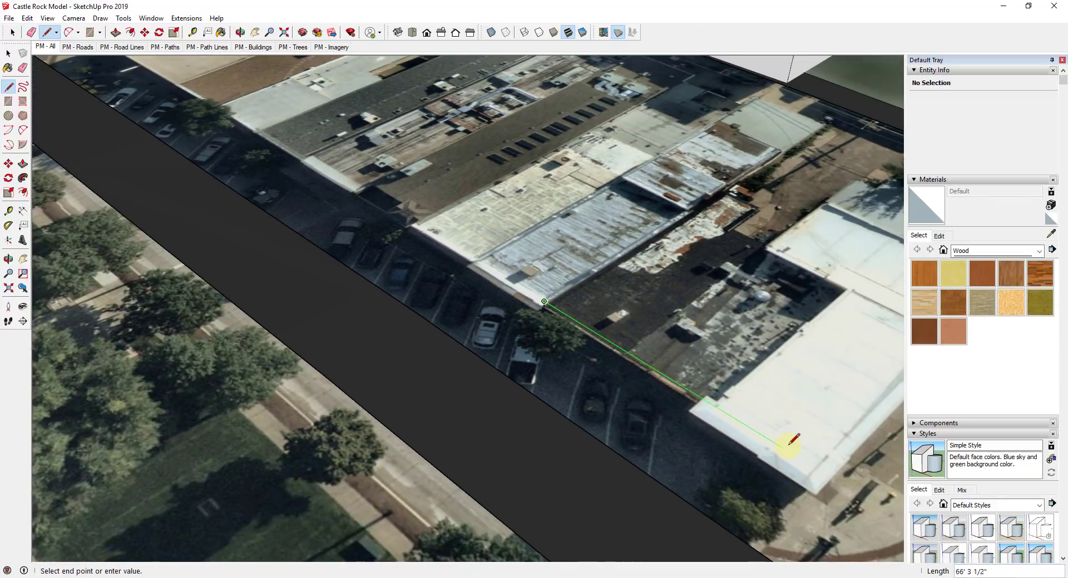
scroll(807, 454, down, 2)
click(817, 461)
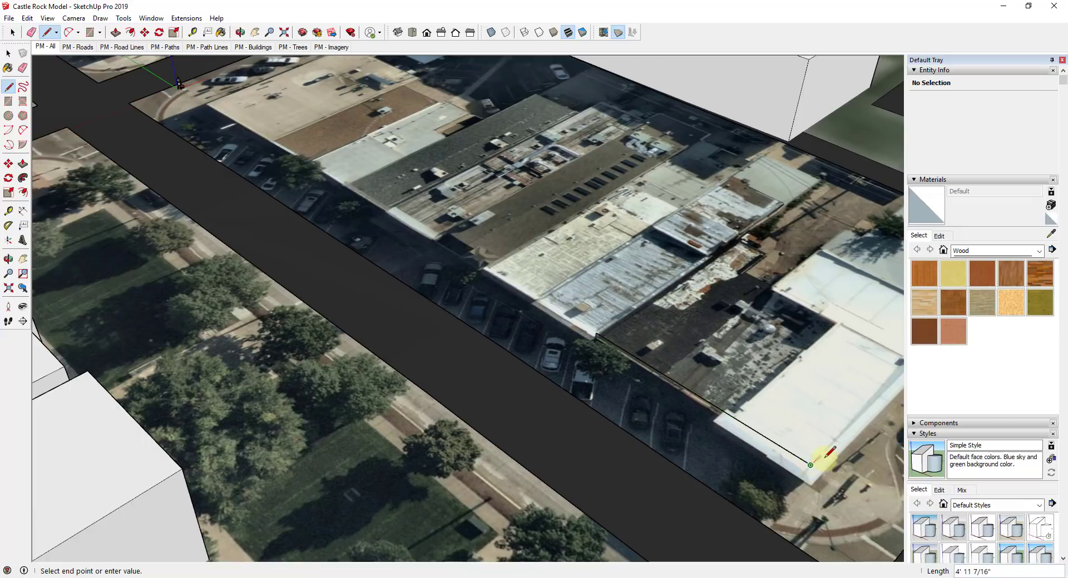
- Continue the outline around the white corner building, about 137' along the side street and 40' at the rear, returning along the alley
middle_drag(823, 460, 729, 378)
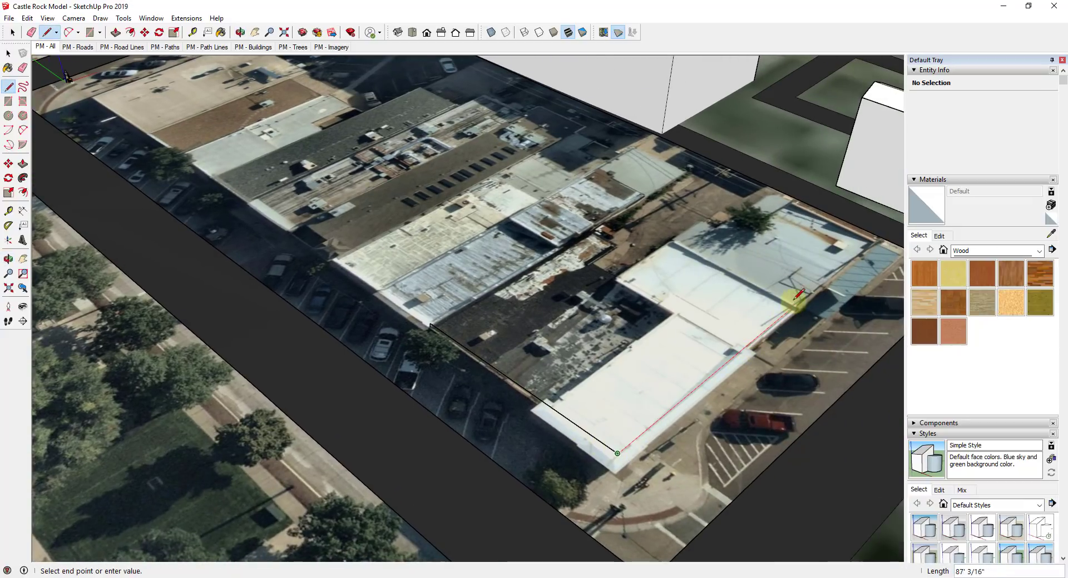
click(871, 240)
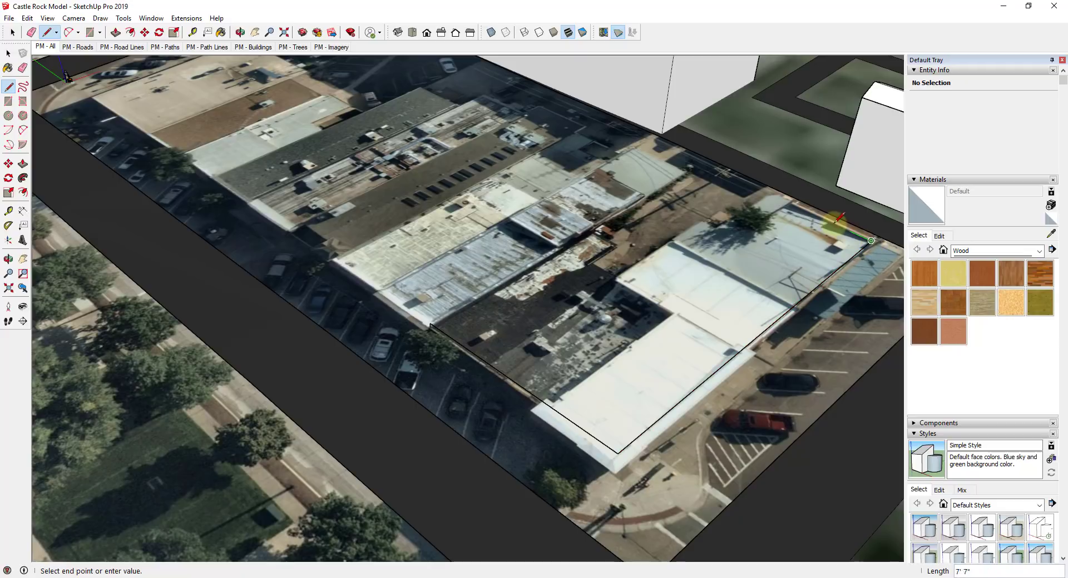
click(770, 195)
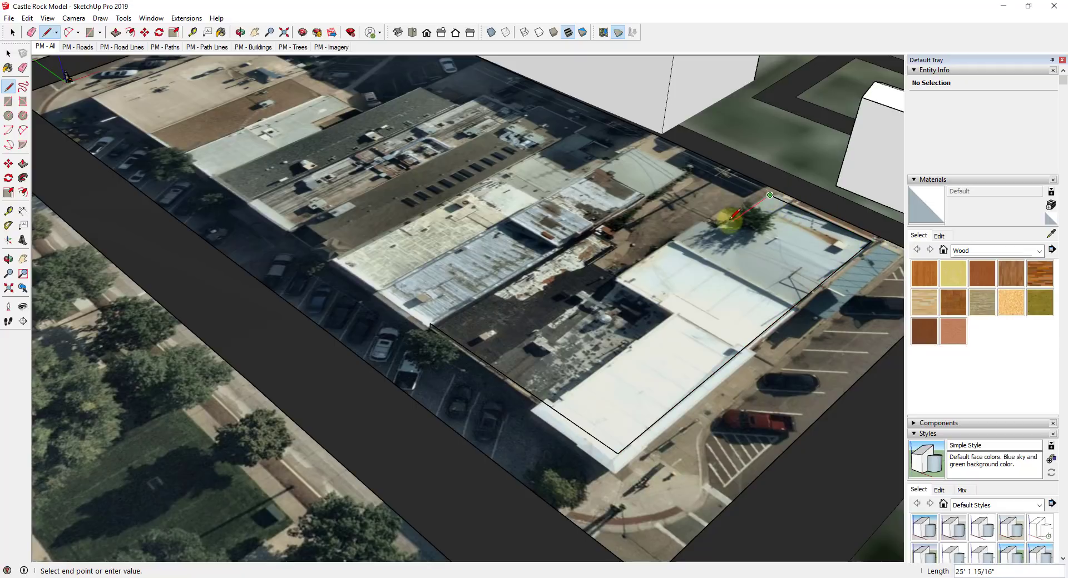
click(702, 221)
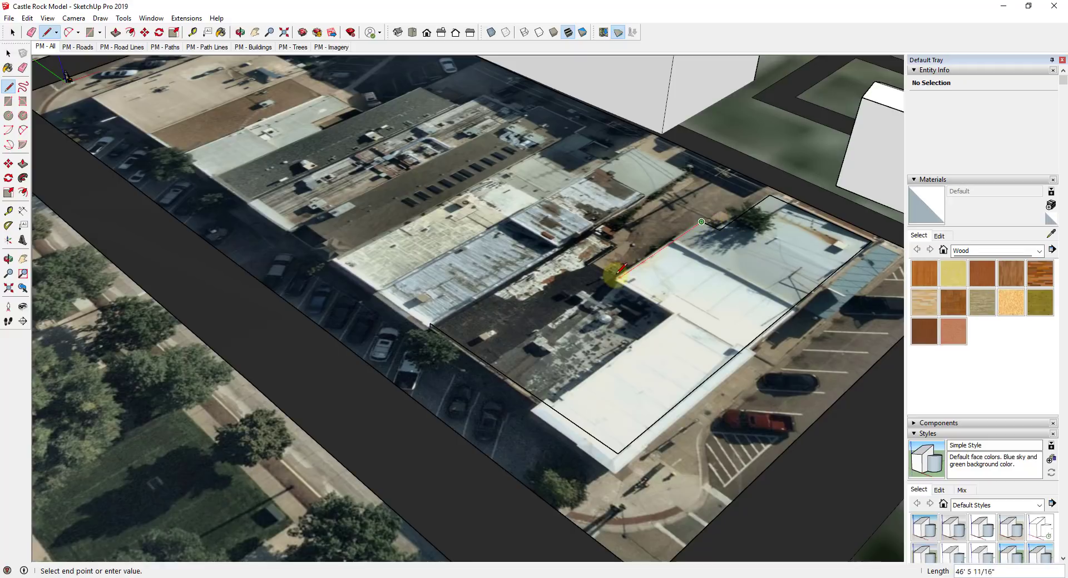
click(618, 279)
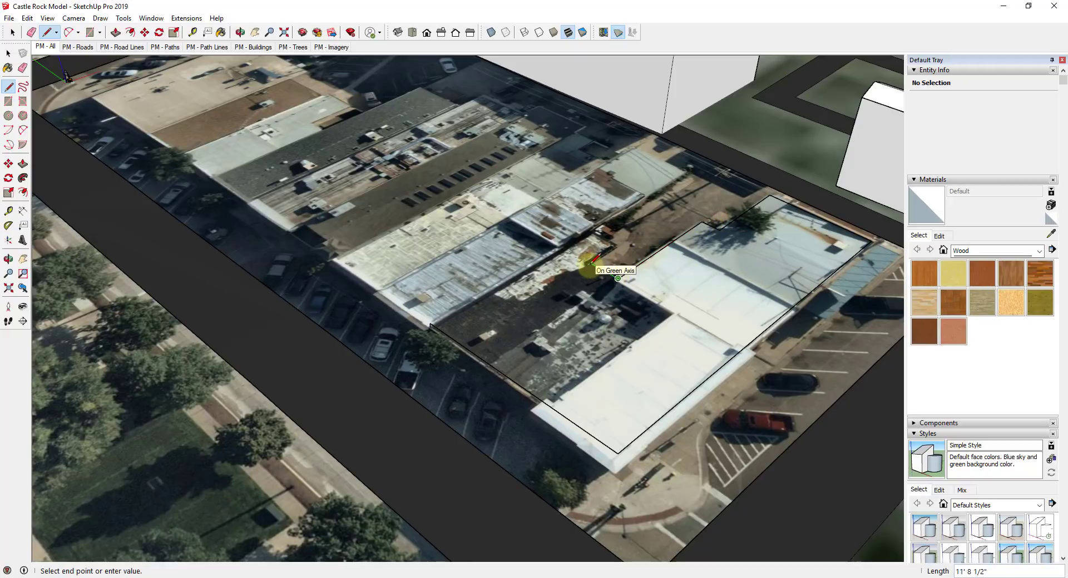
- Trace the alley notch and the metal-roofed building, with a rear edge of about 26', and close the footprint at its starting point
click(591, 263)
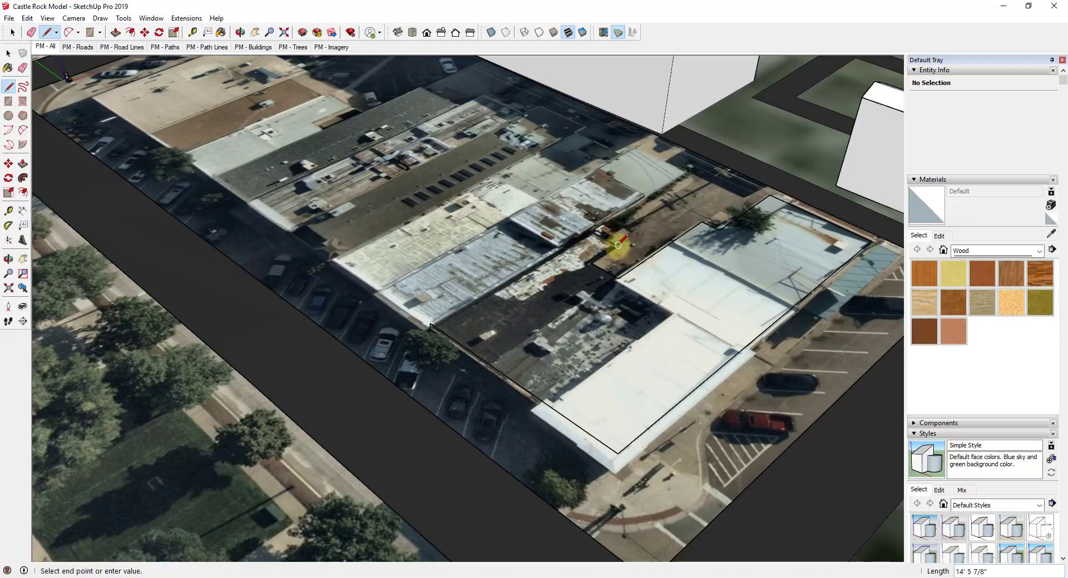
click(590, 230)
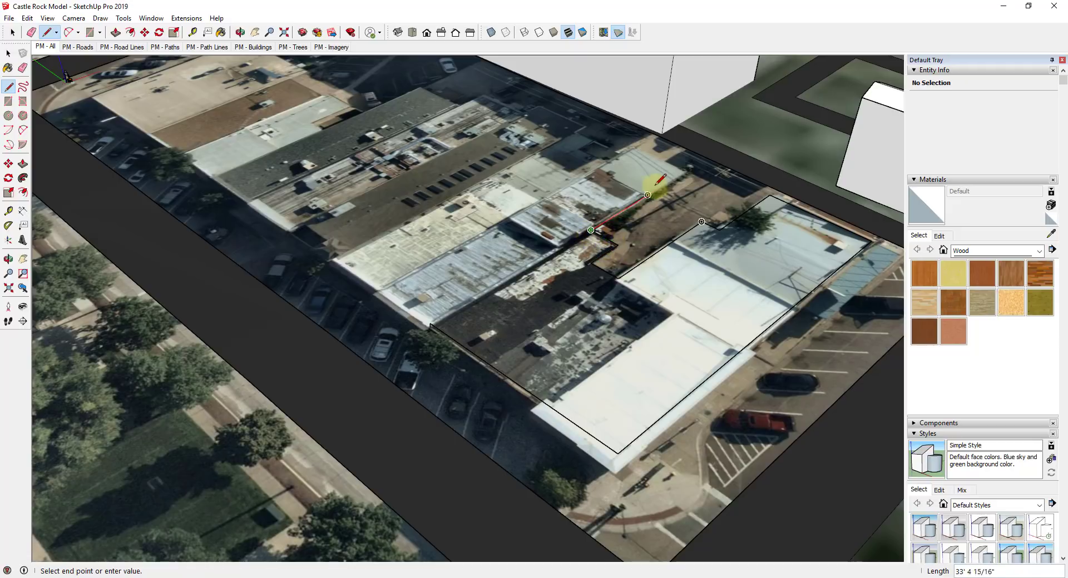
click(684, 172)
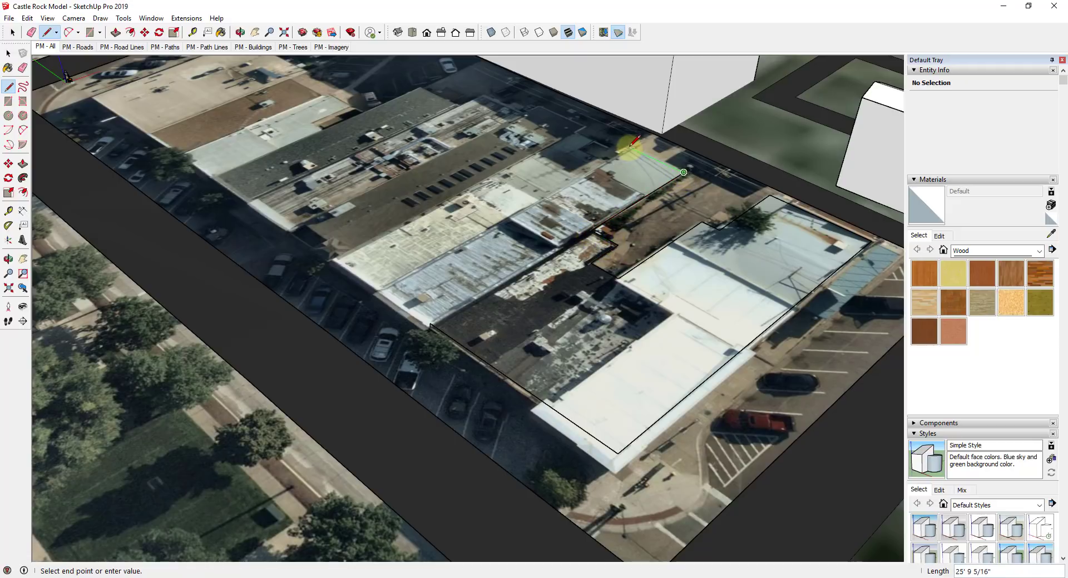
click(628, 148)
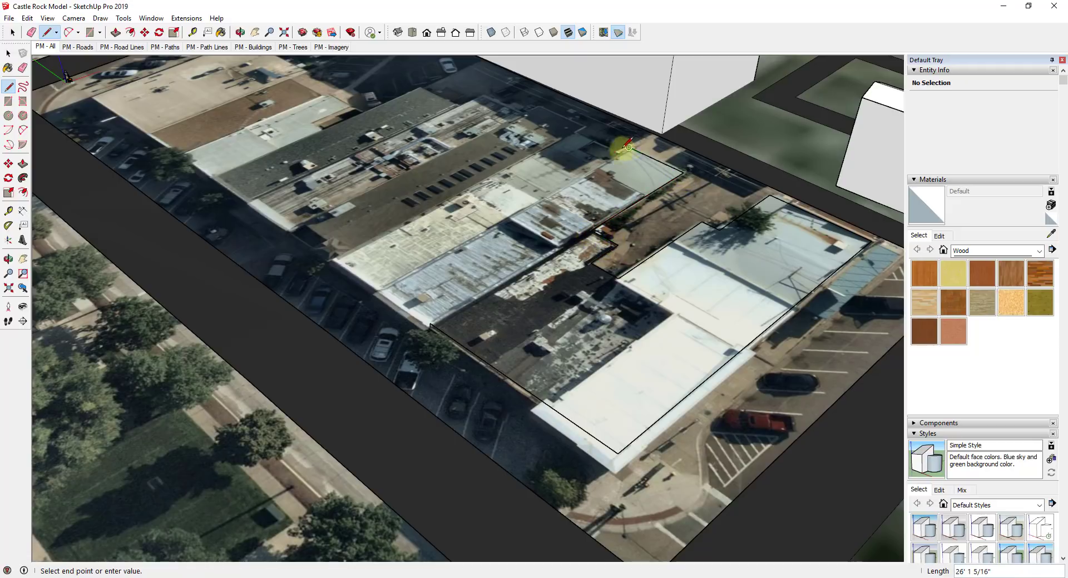
click(381, 289)
click(430, 322)
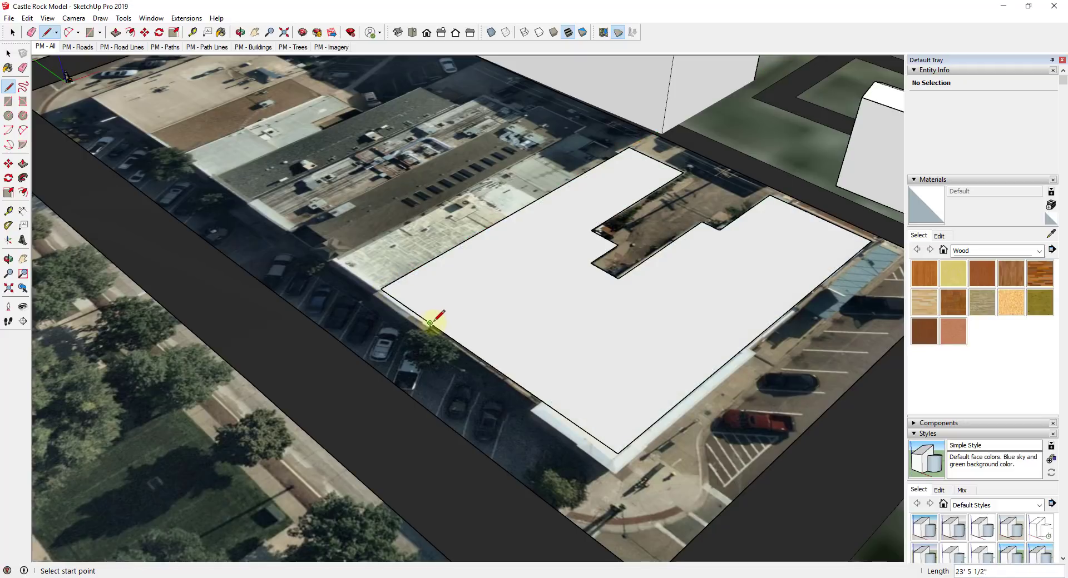
- Select the new footprint face, show the model in X-ray mode, and examine the rooftop divisions beneath the face
middle_drag(436, 316, 563, 325)
right_click(584, 329)
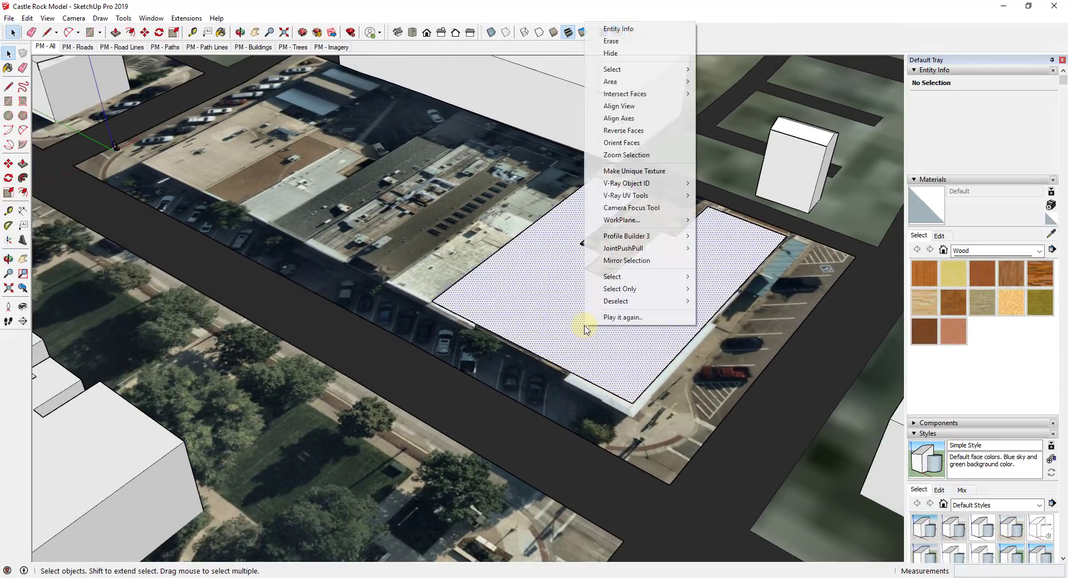
click(491, 34)
click(491, 33)
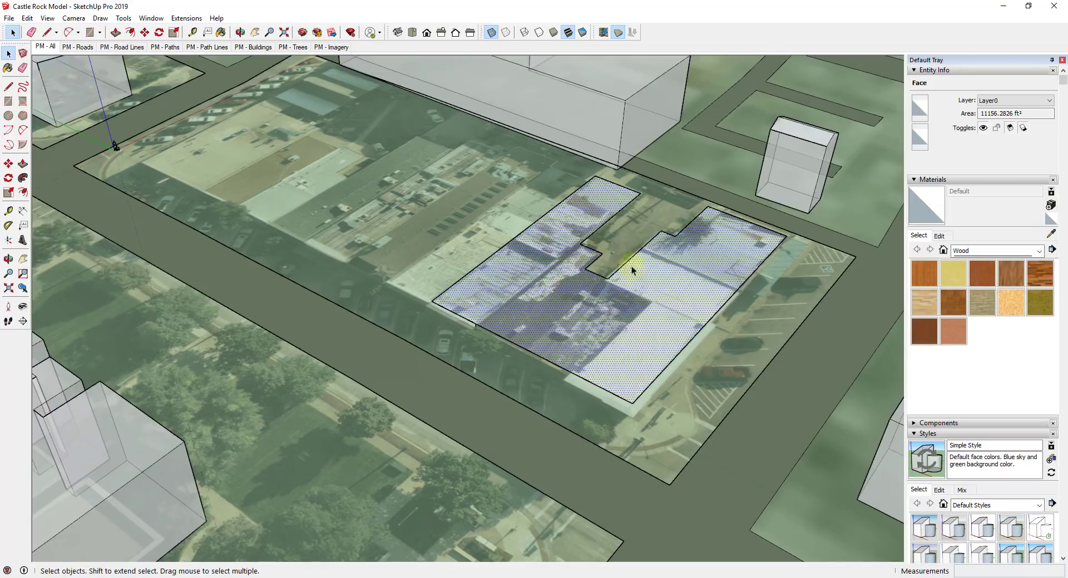
middle_drag(639, 470, 569, 365)
scroll(652, 296, up, 5)
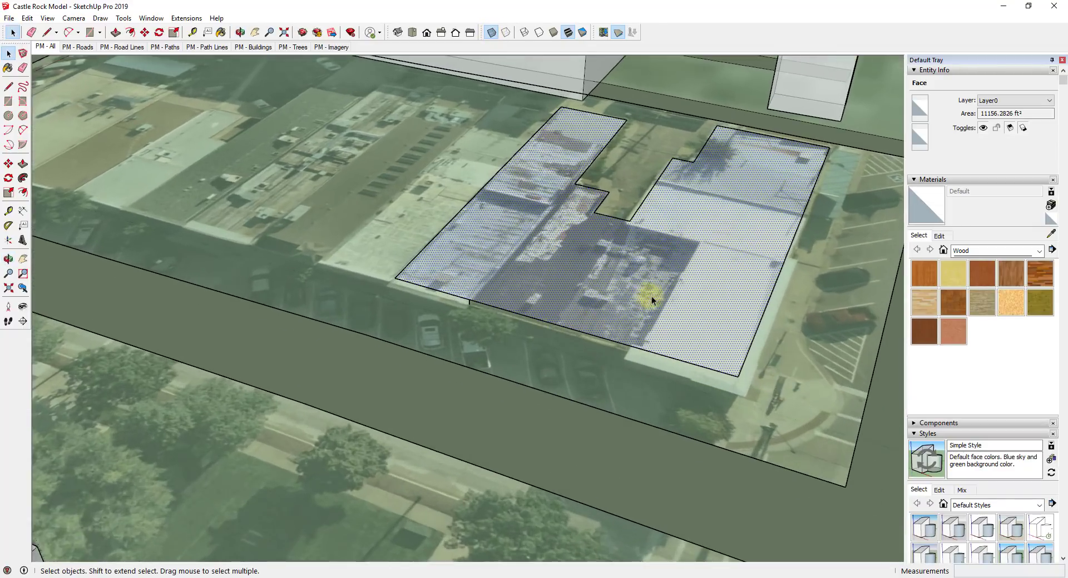
scroll(708, 282, down, 3)
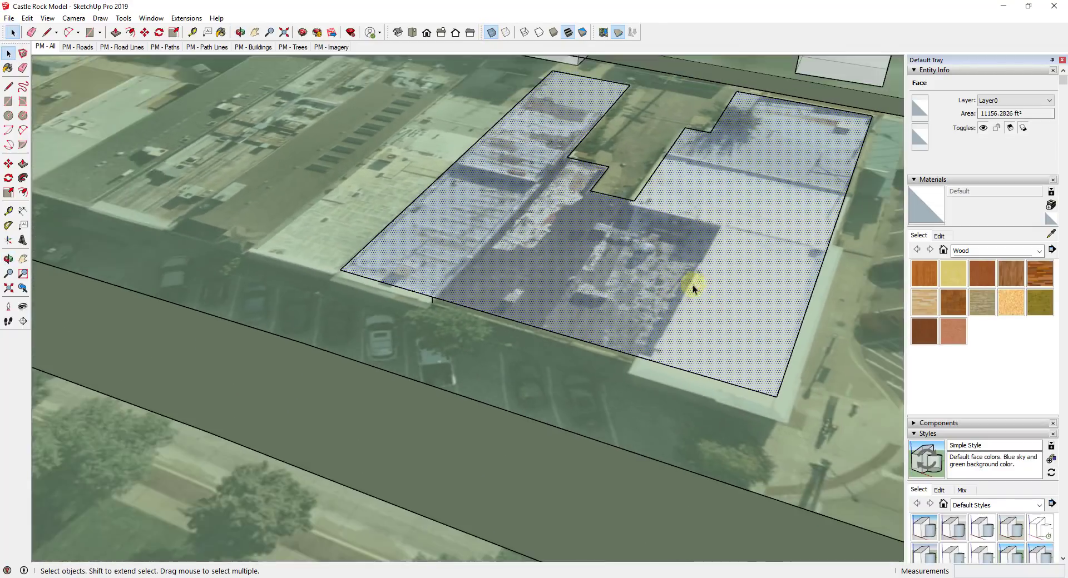
middle_drag(694, 283, 635, 266)
scroll(629, 278, up, 6)
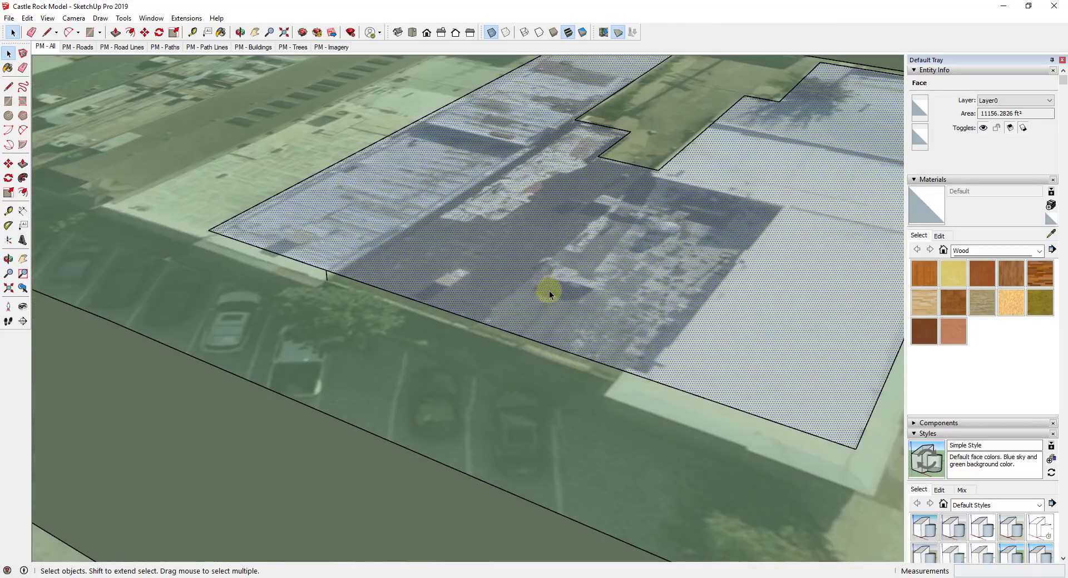
scroll(588, 293, down, 3)
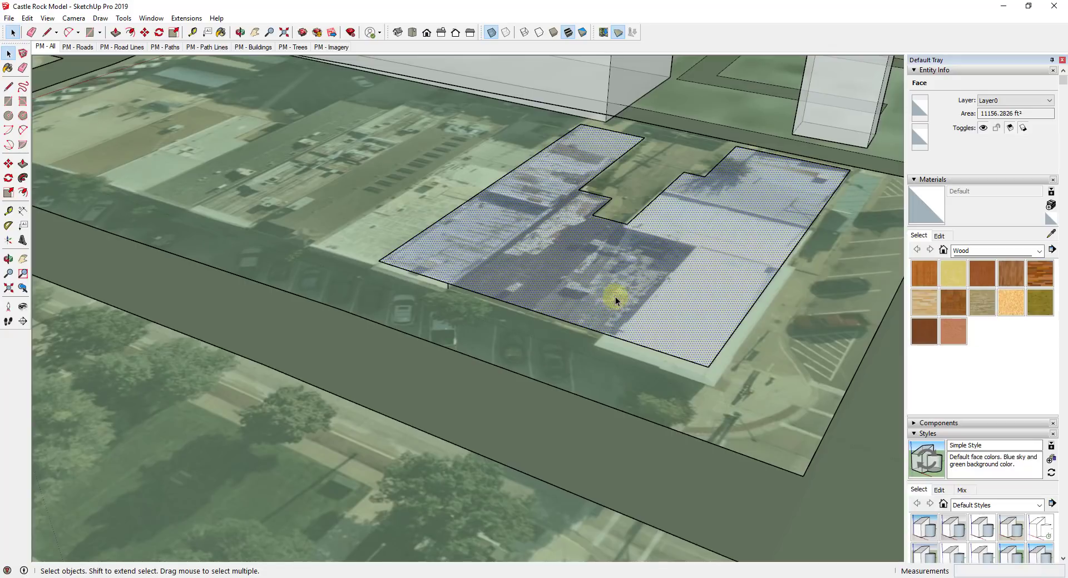
scroll(435, 281, up, 4)
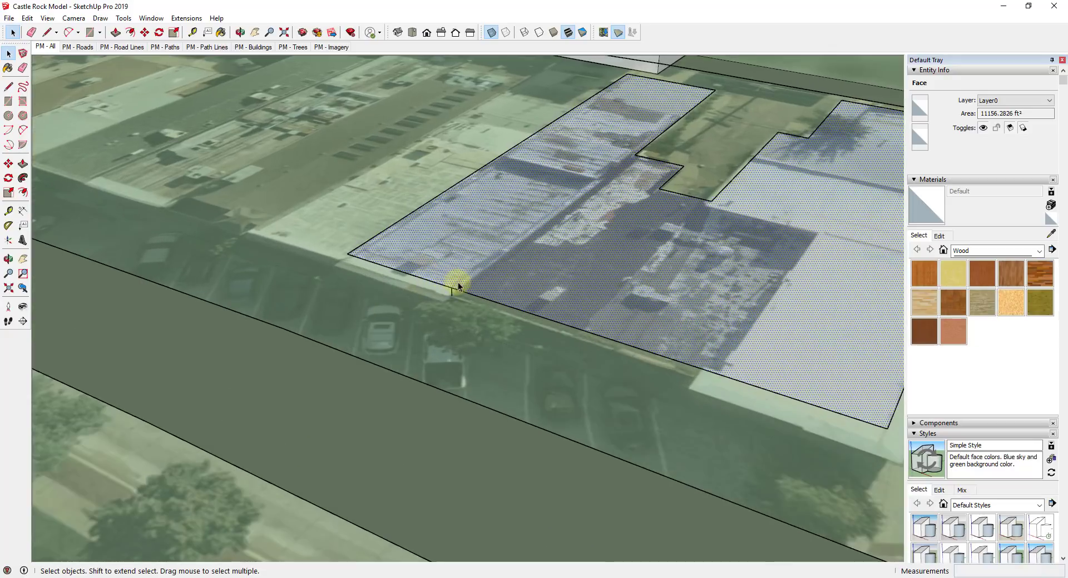
key(l)
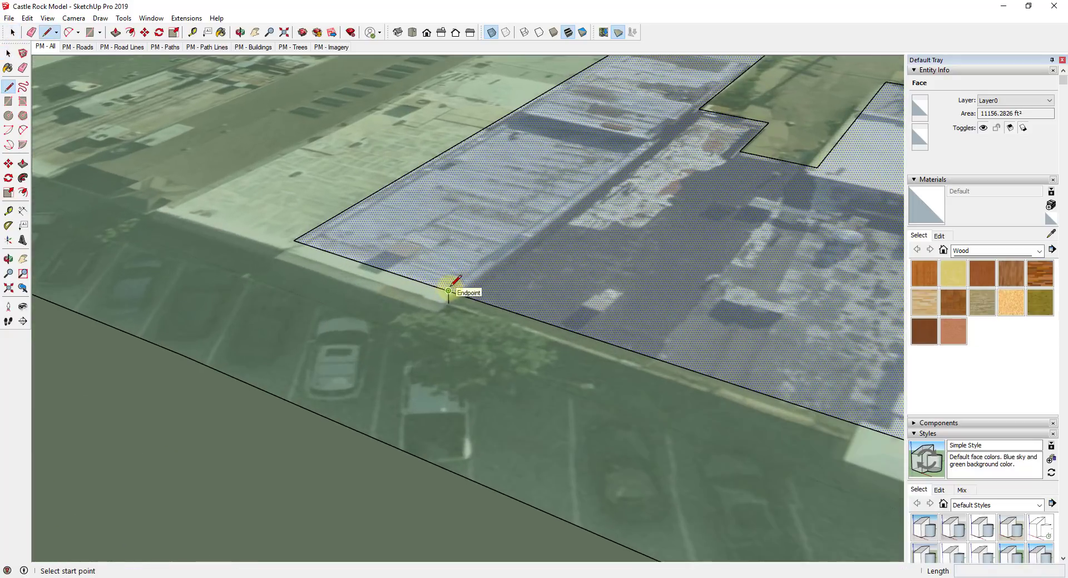
middle_drag(448, 290, 452, 298)
click(450, 300)
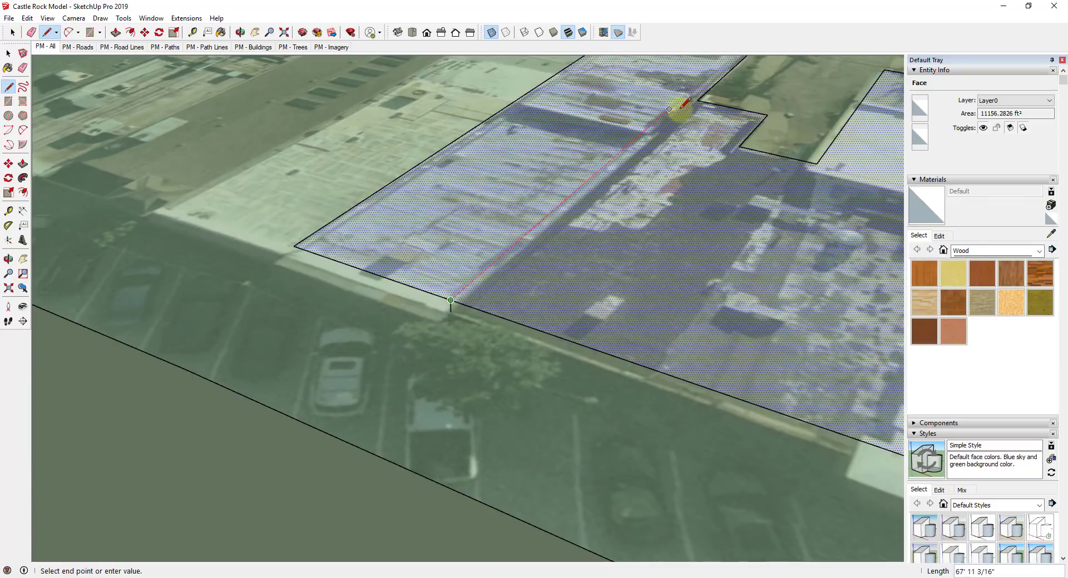
key(space)
middle_drag(682, 102, 655, 191)
key(l)
click(669, 176)
key(space)
- Turn off X-ray mode and hide the new footprint face, keeping its outline edges over the aerial imagery
scroll(650, 189, down, 3)
scroll(692, 194, up, 3)
scroll(692, 193, up, 1)
scroll(721, 174, up, 1)
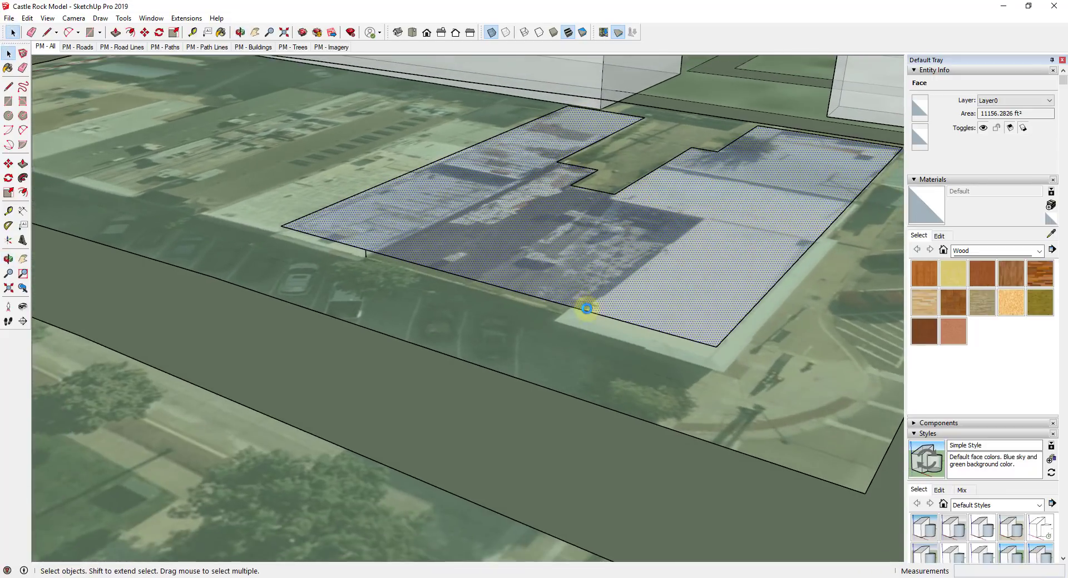
middle_drag(587, 308, 627, 319)
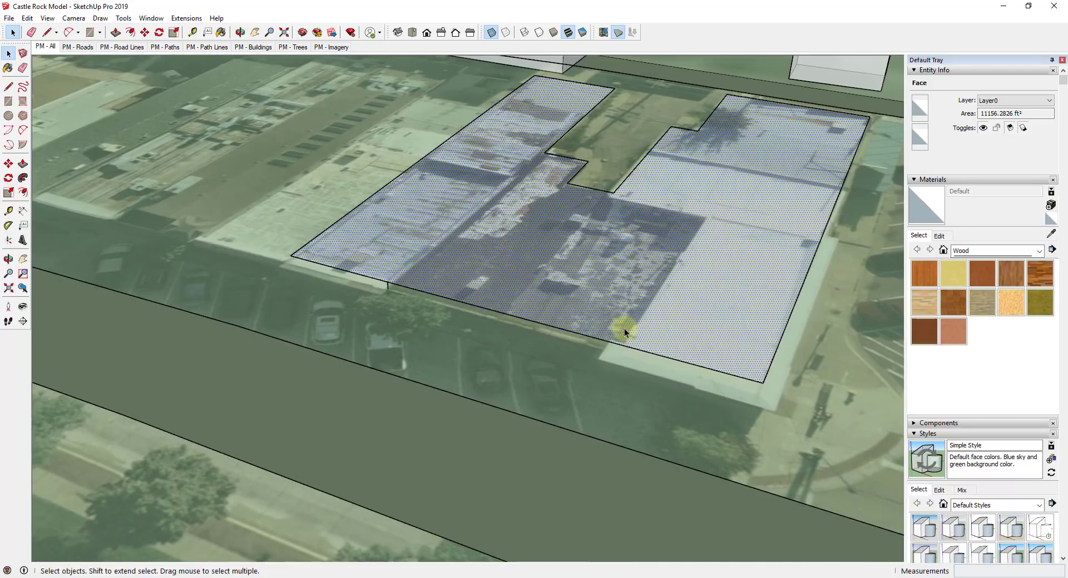
middle_drag(624, 329, 635, 328)
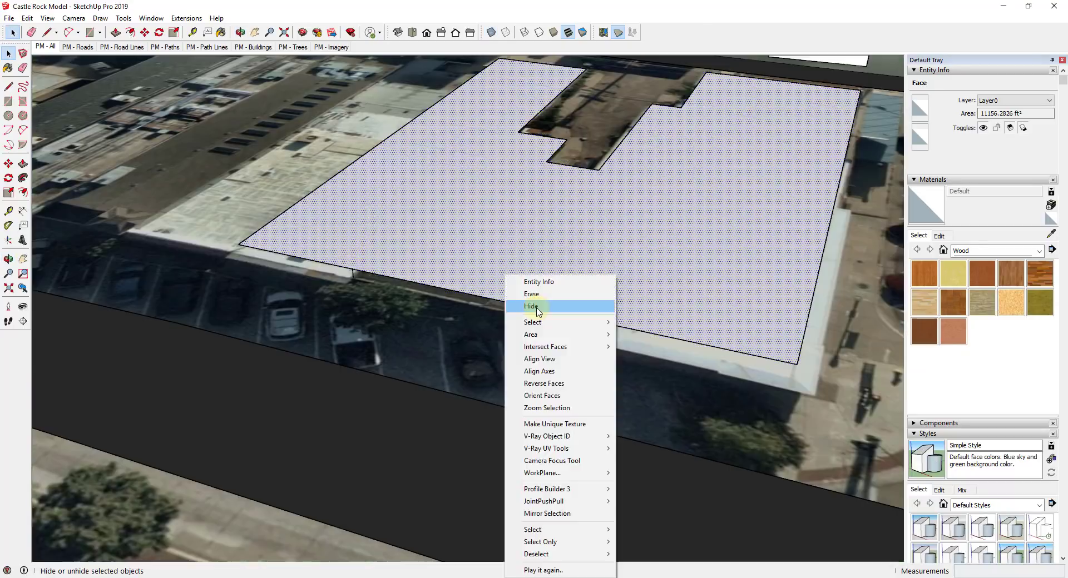
click(536, 308)
scroll(496, 283, up, 3)
middle_drag(496, 284, 542, 376)
- Draw tick lines about 1' 6" long off the front edge, at the white building's dividing wall and midway along the dark roofs
key(l)
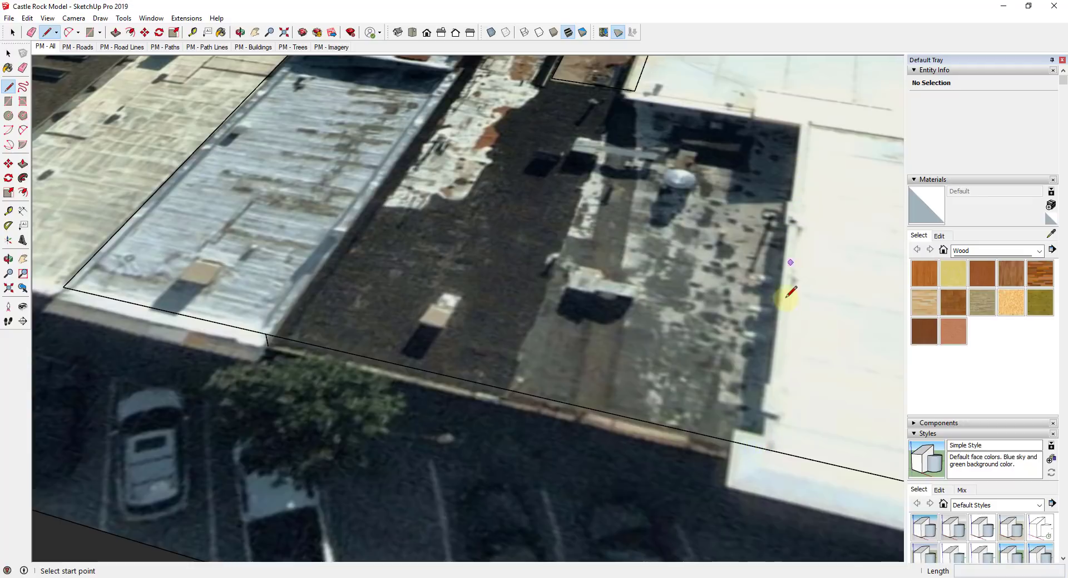
click(761, 448)
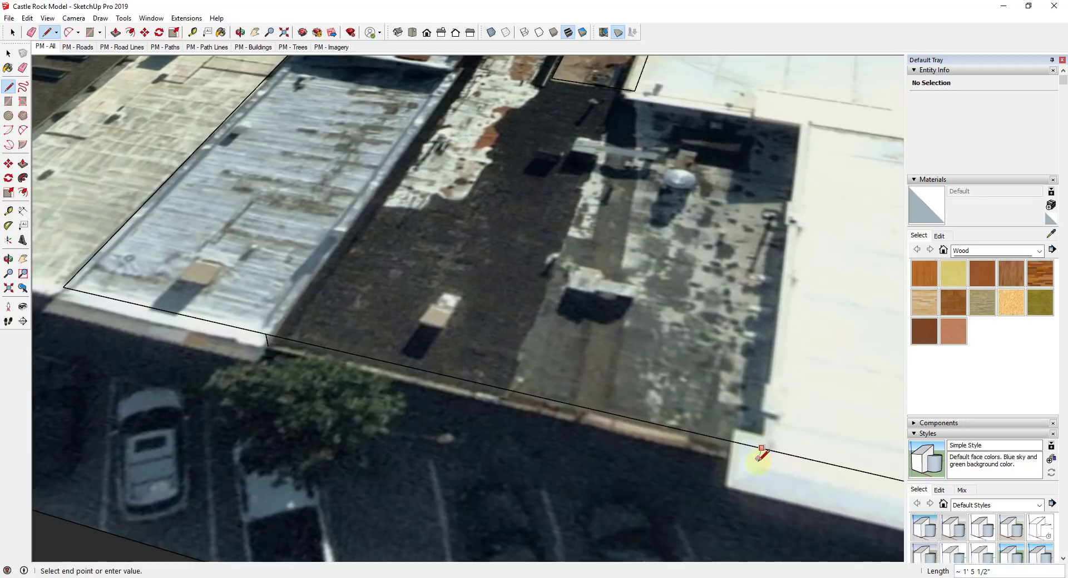
key(space)
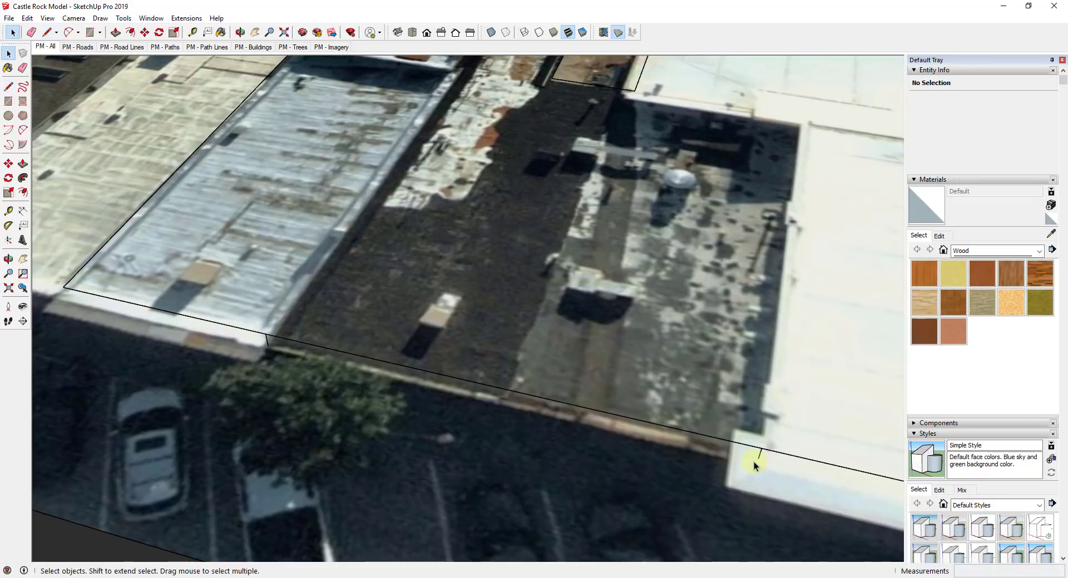
key(l)
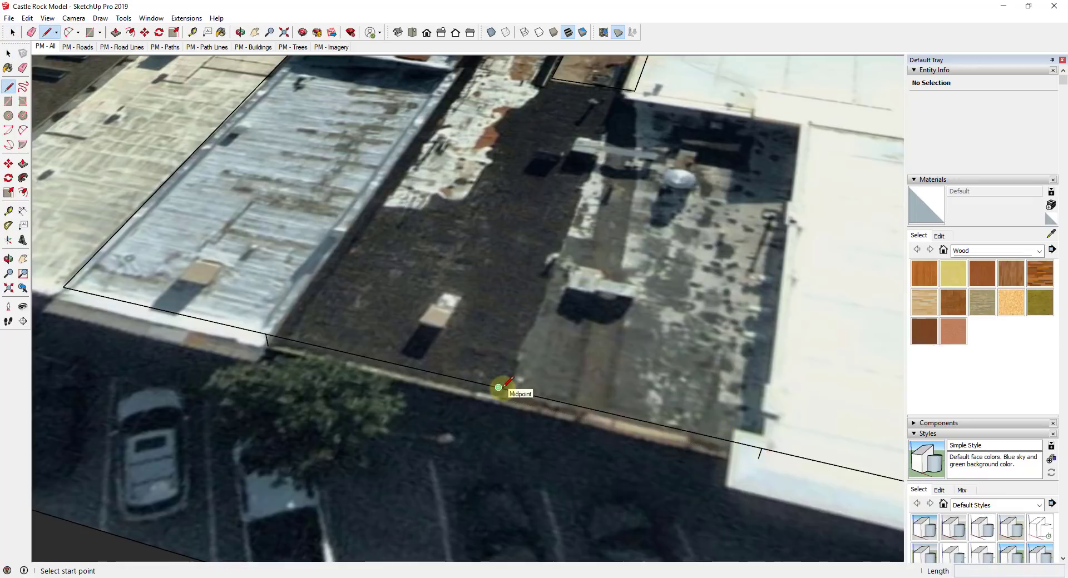
click(498, 388)
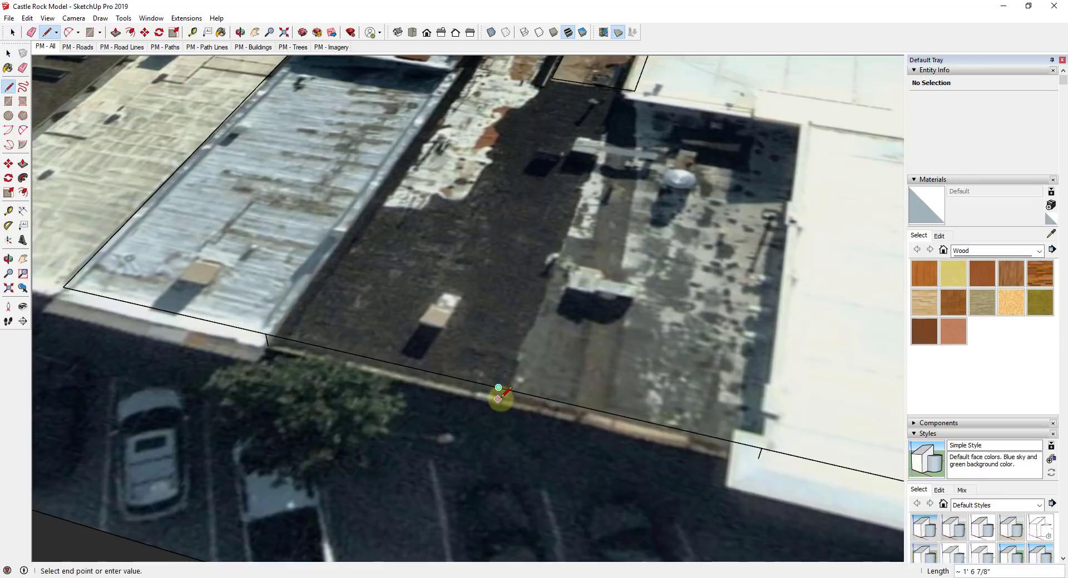
click(498, 400)
key(space)
- Unhide the new footprint face so it covers the aerial imagery inside the traced outline again
middle_drag(537, 399, 395, 293)
scroll(434, 292, down, 4)
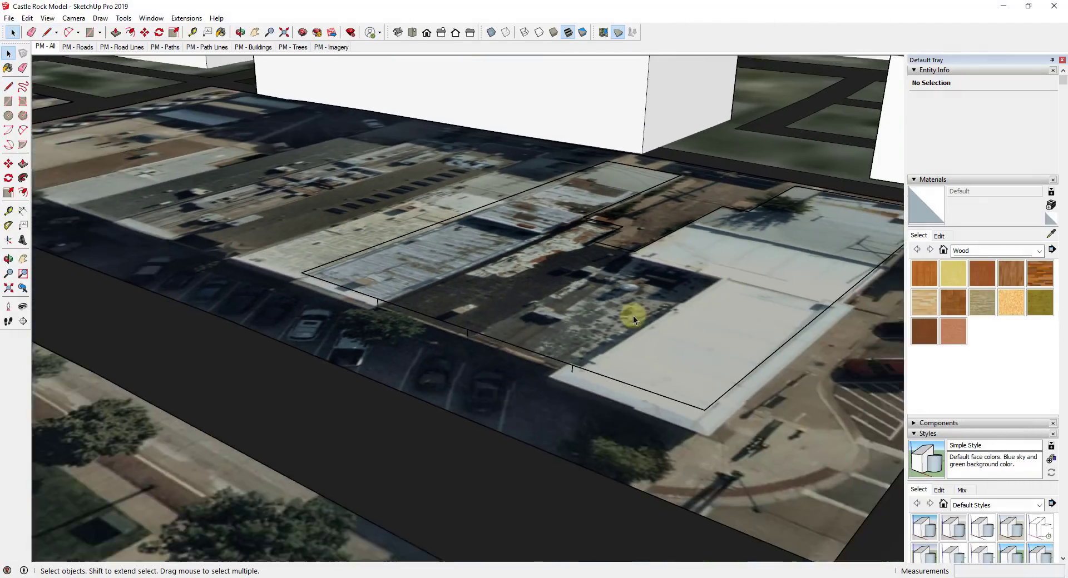
middle_drag(633, 316, 562, 221)
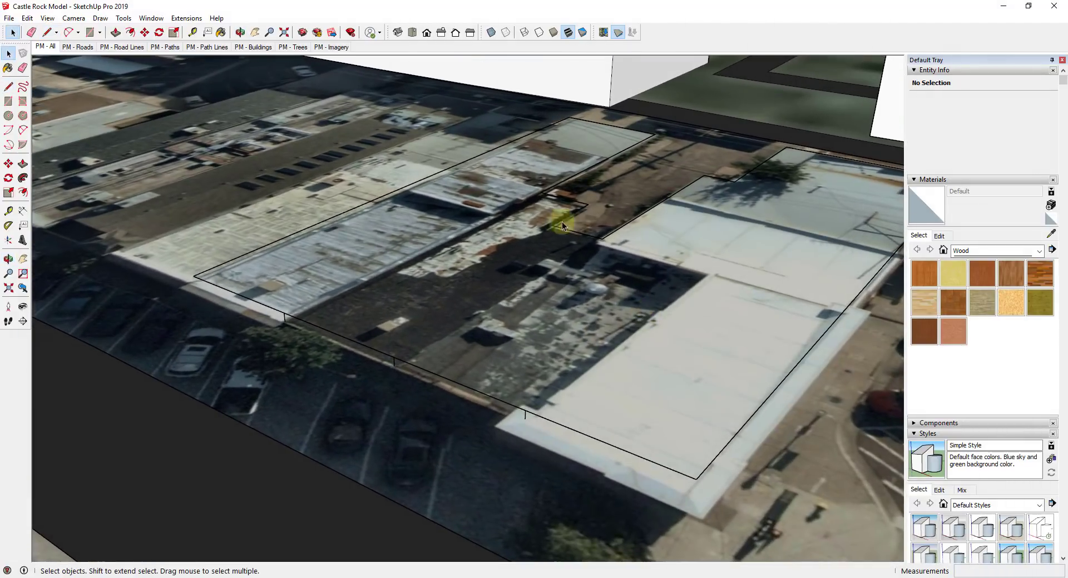
click(47, 17)
mouse_move(27, 18)
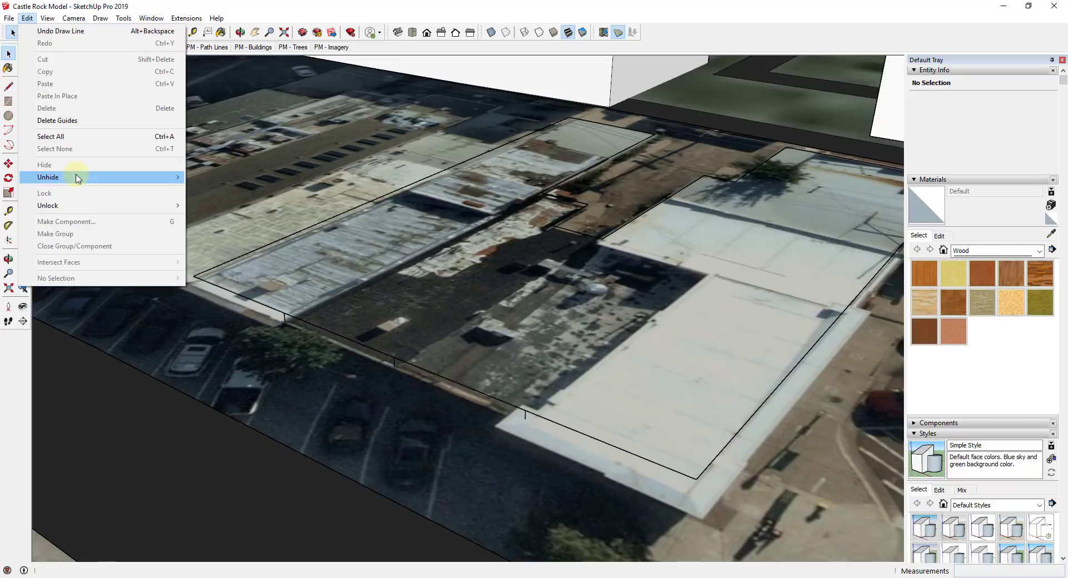
mouse_move(73, 177)
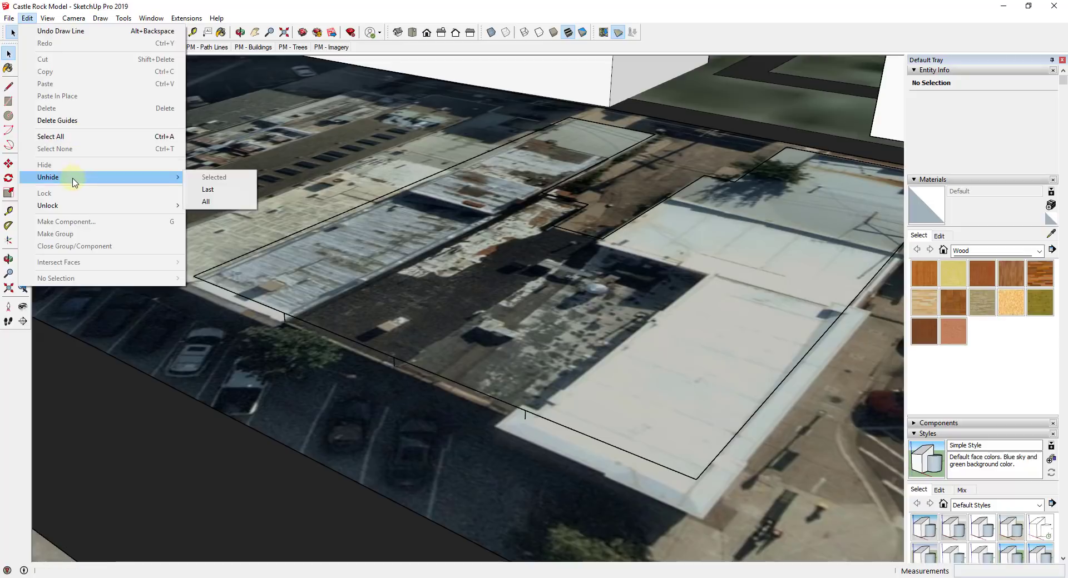
click(217, 202)
middle_drag(669, 373, 849, 276)
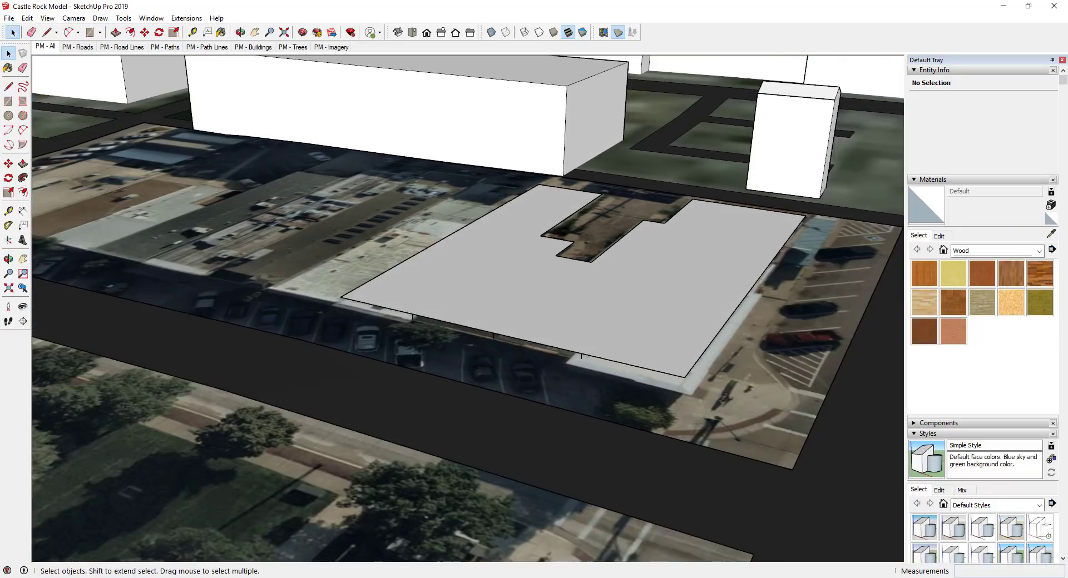
- Switch to Google Maps Street View, capture the storefront row up to the corner stone building with Snipping Tool, and start saving the snip
key(alt+Tab)
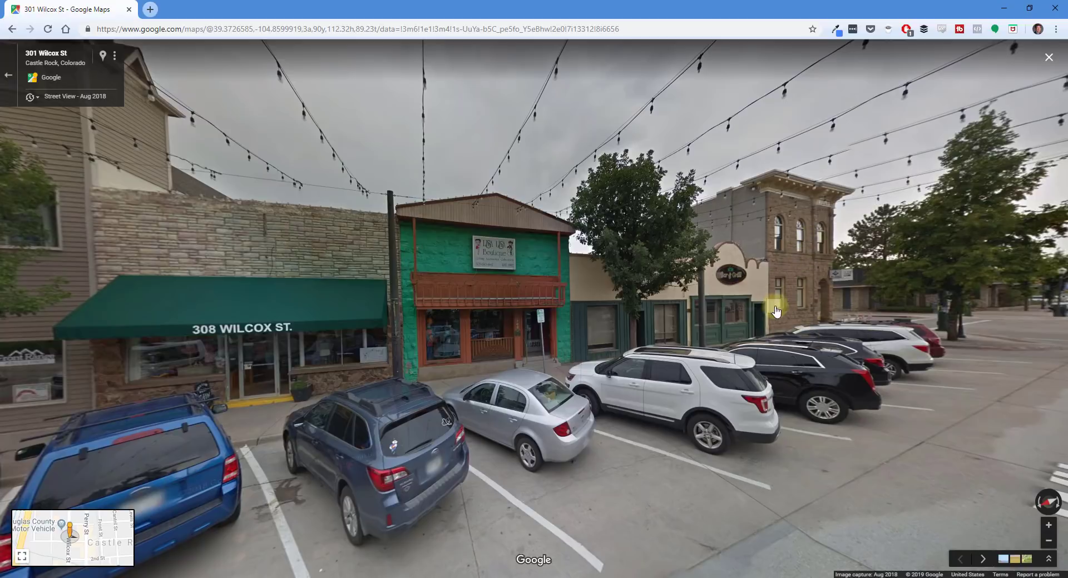
click(566, 360)
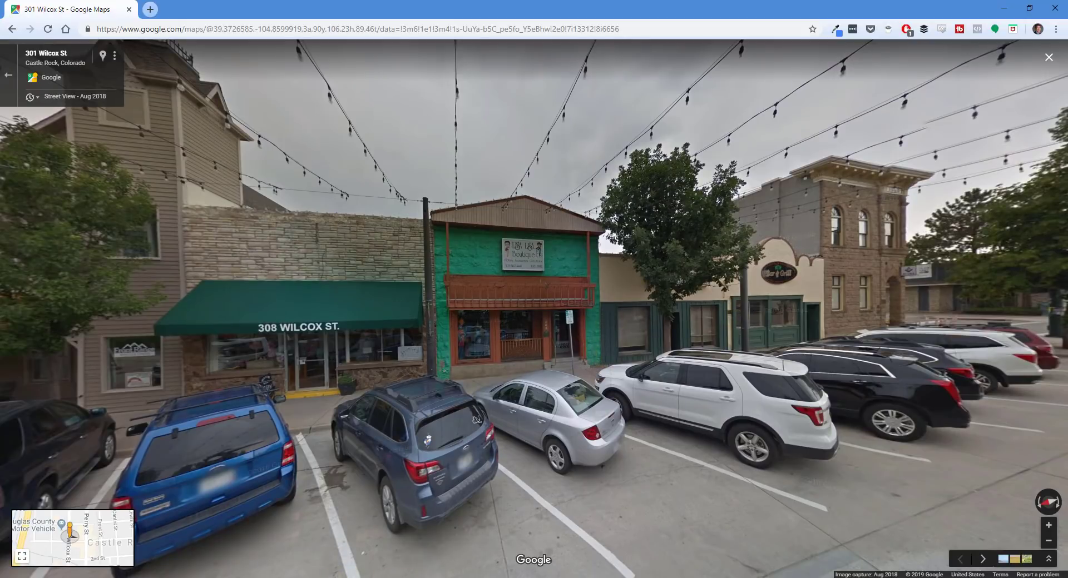
click(301, 577)
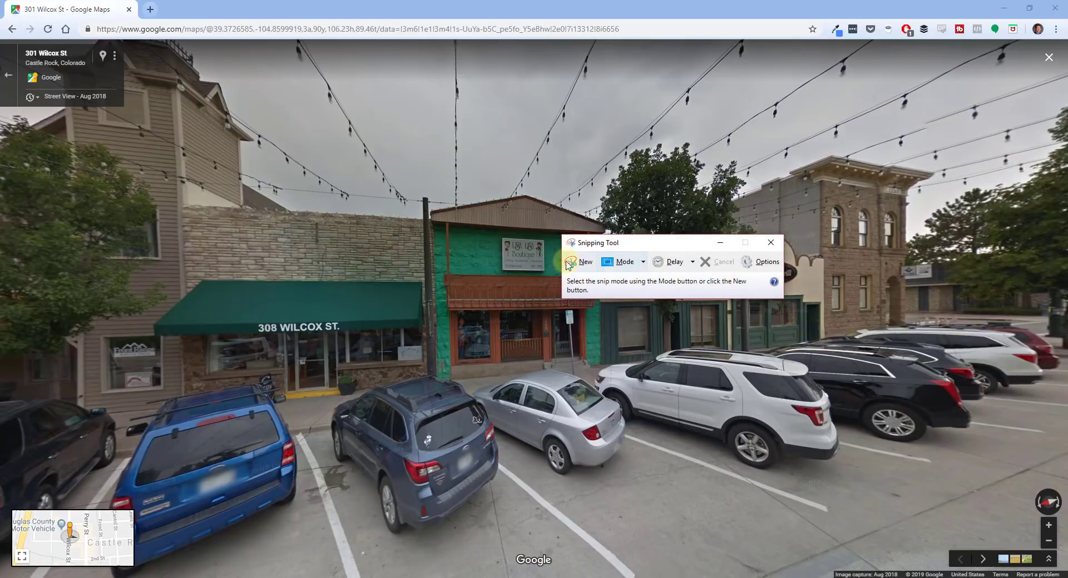
click(577, 264)
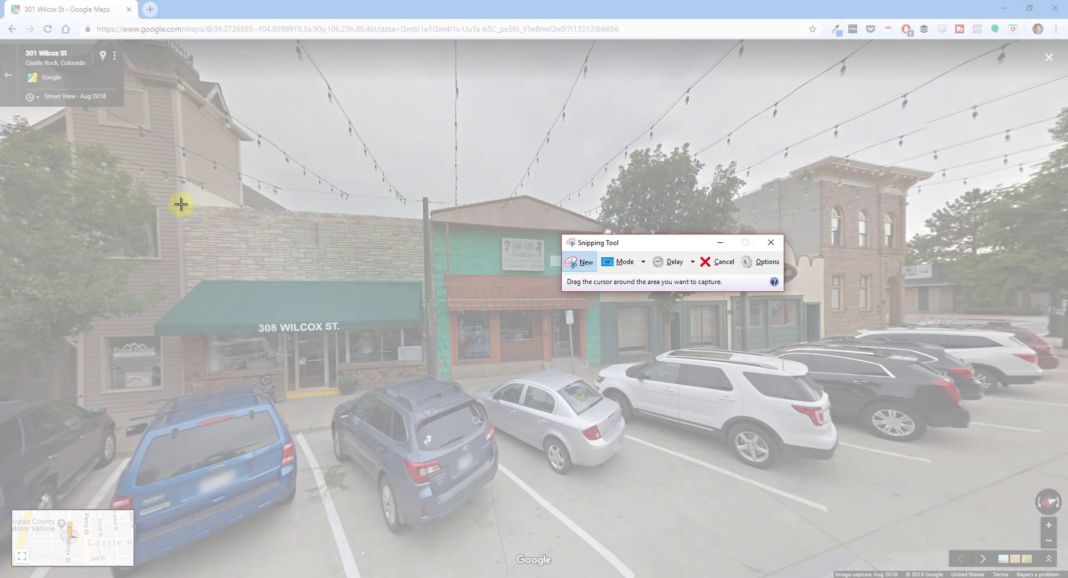
drag(126, 149, 965, 423)
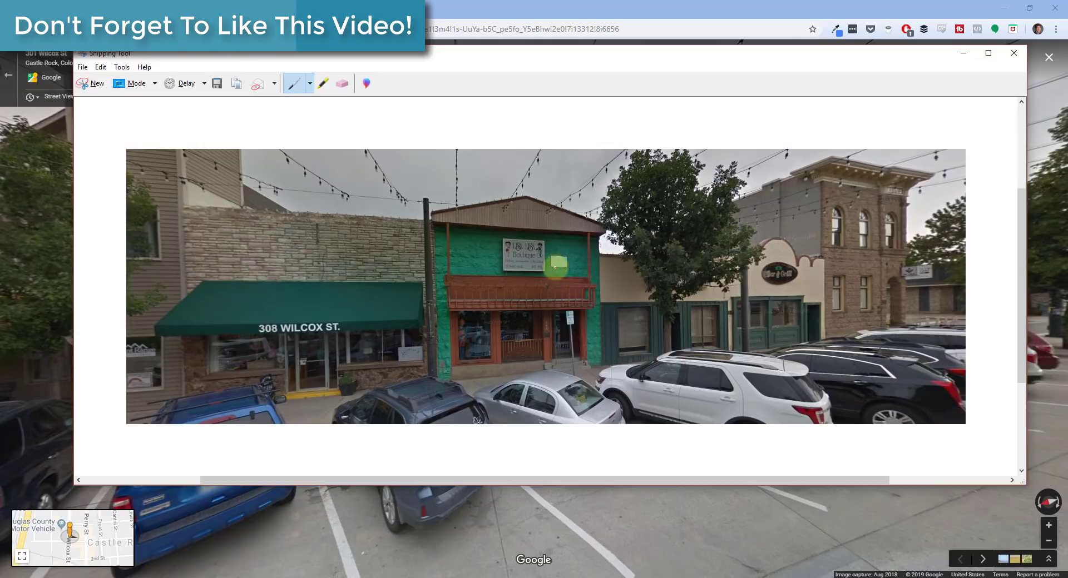
click(216, 84)
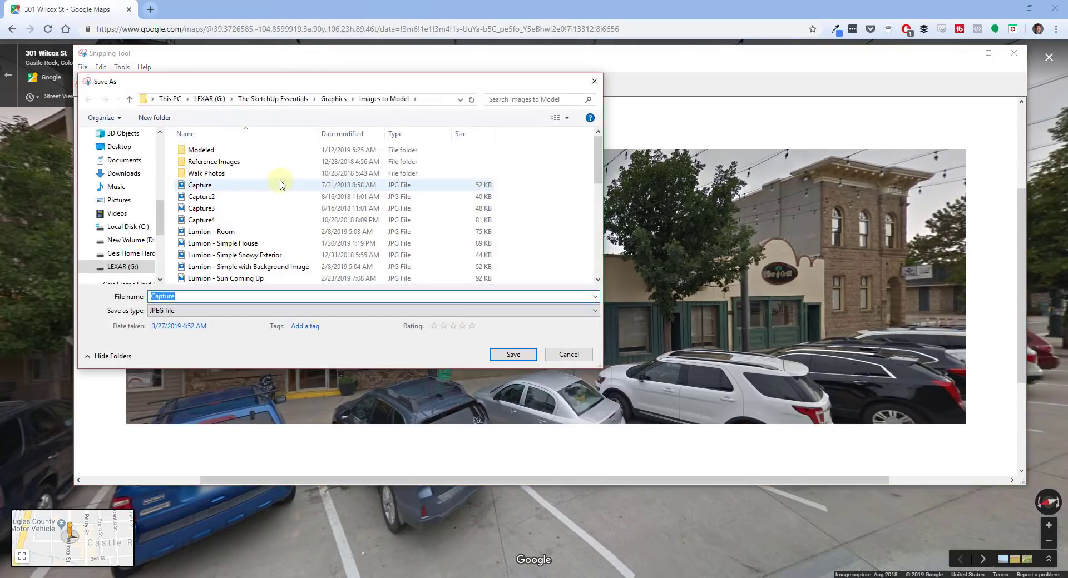
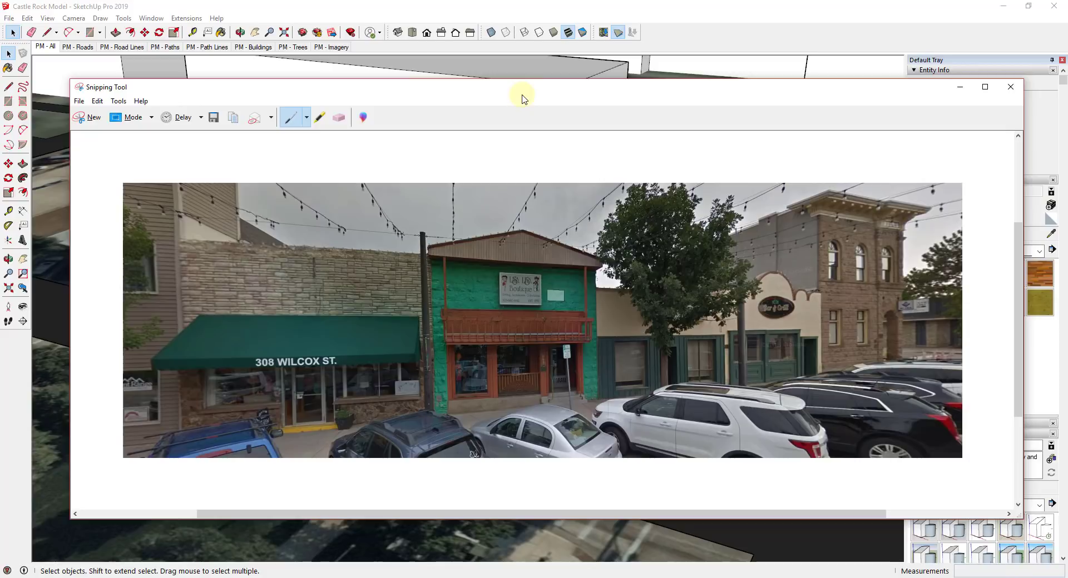
- Move the Street View snip aside and draw a line across the footprint face from the white building's tick to the back edge
mouse_move(523, 99)
mouse_down()
mouse_move(1034, 167)
mouse_move(1067, 100)
mouse_up()
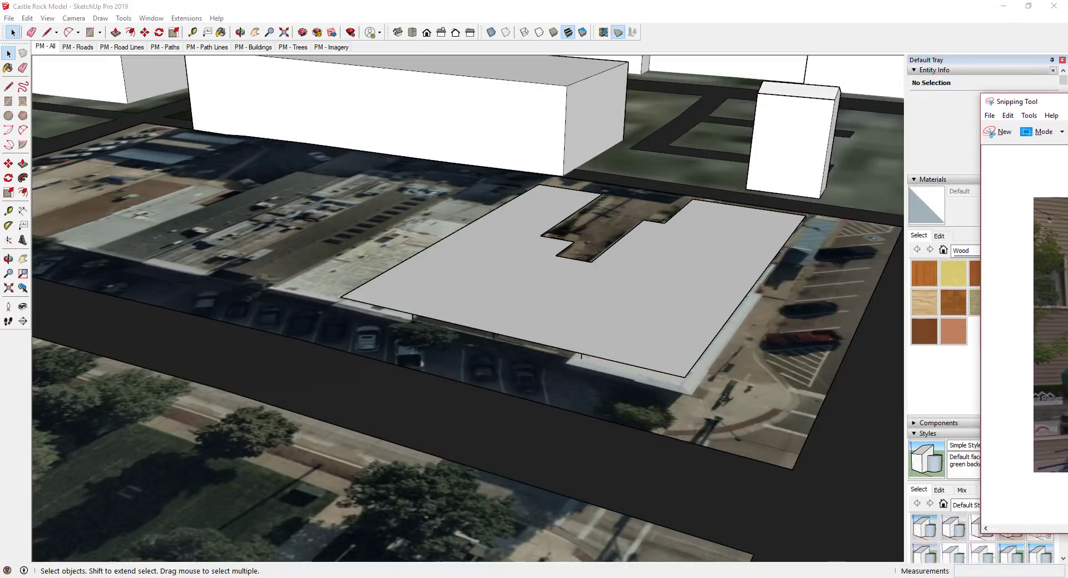
click(632, 314)
key(p)
key(space)
key(l)
click(582, 353)
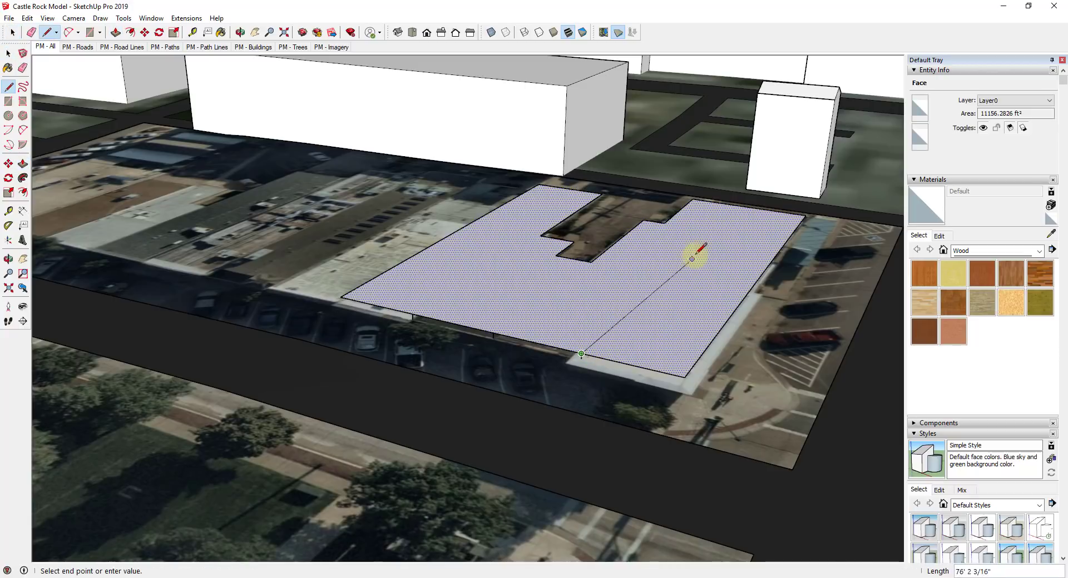
click(732, 204)
key(space)
- Push/Pull the white corner building's strip of the footprint upward into a two-storey block
click(676, 322)
middle_drag(675, 323, 686, 284)
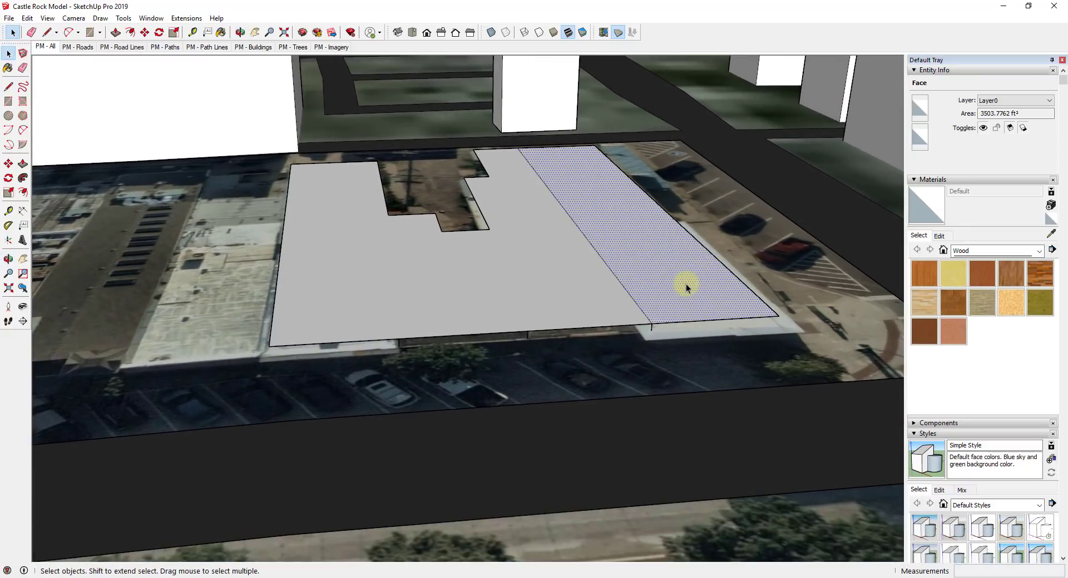
key(p)
drag(686, 285, 696, 241)
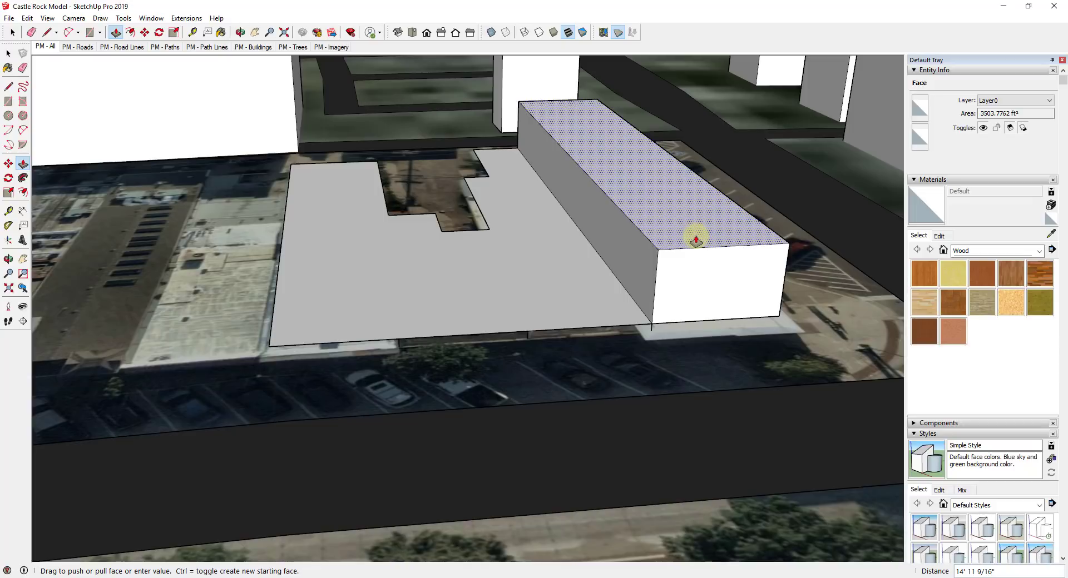
drag(696, 240, 699, 224)
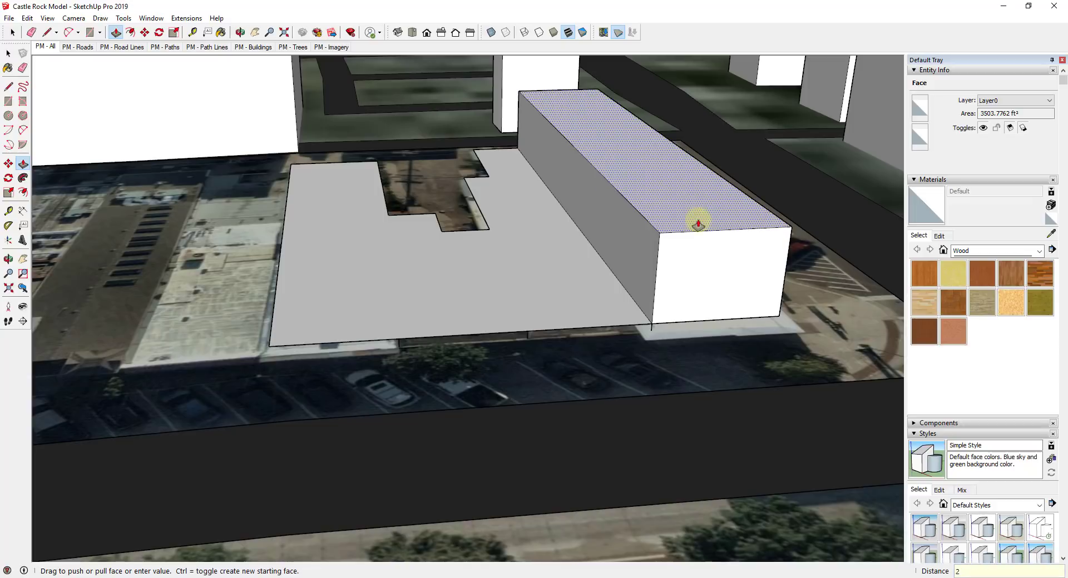
key(Return)
- Trace the neighbouring white-roofed building with lines along its far wall and front edge, adding a new strip beside the footprint
middle_drag(716, 254, 737, 234)
key(space)
click(520, 221)
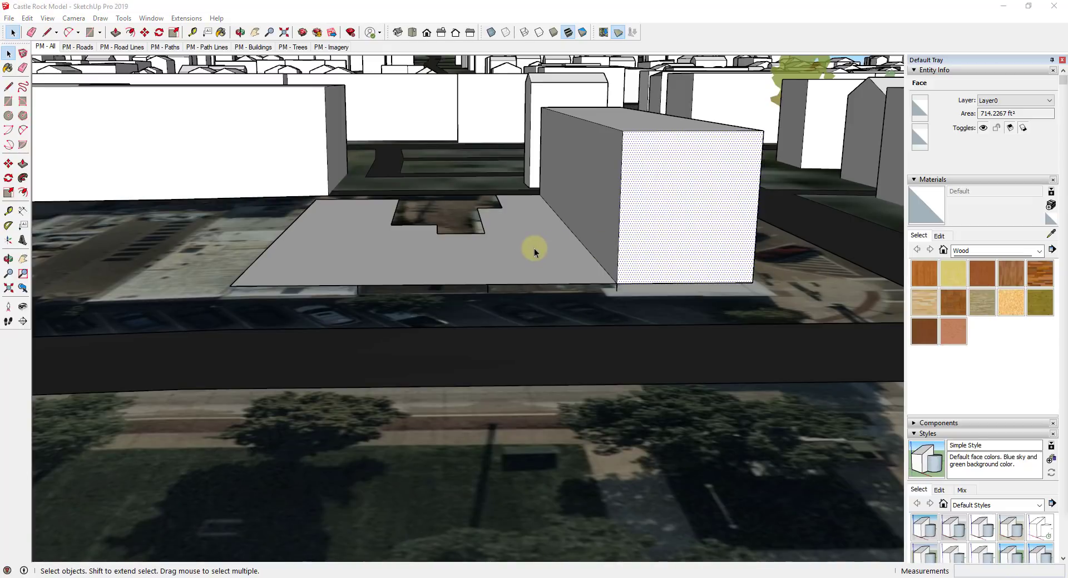
scroll(514, 262, up, 1)
scroll(517, 260, down, 1)
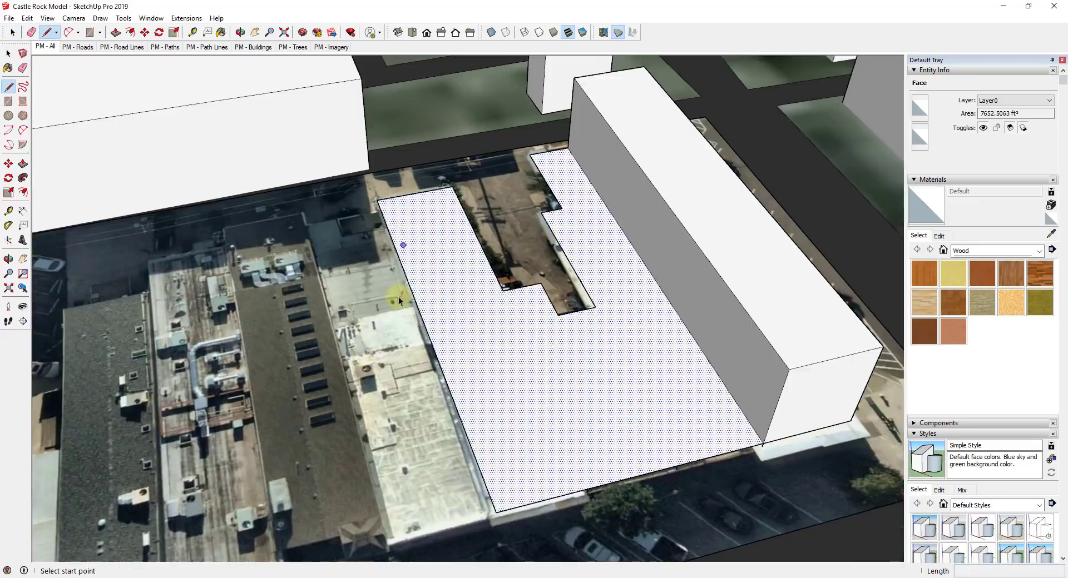
click(609, 145)
click(247, 215)
scroll(246, 215, down, 1)
shift+middle_drag(246, 215, 207, 23)
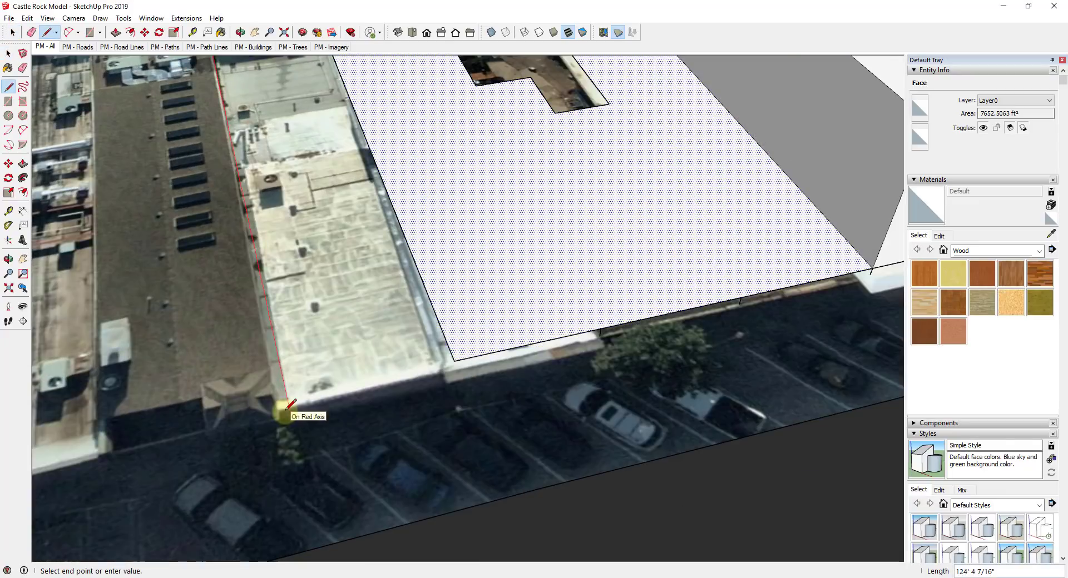
click(287, 398)
click(456, 362)
scroll(414, 336, down, 4)
key(space)
- Draw a dividing line across the footprint from the tick beside the white storefront to the back edge near the courtyard, and clear the selection
middle_drag(423, 332, 222, 229)
scroll(434, 261, up, 4)
middle_drag(420, 266, 447, 267)
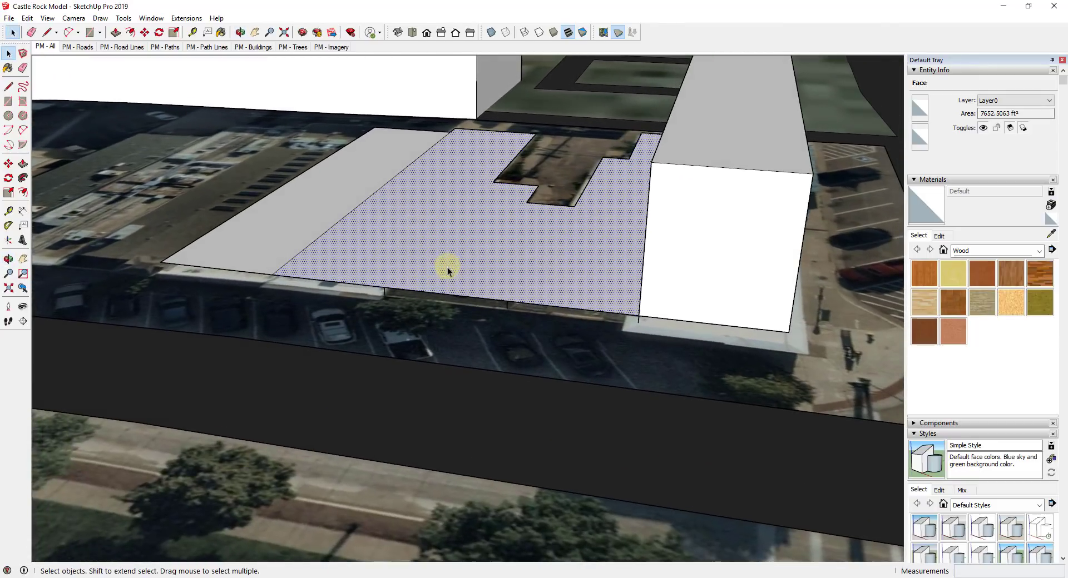
key(l)
click(383, 287)
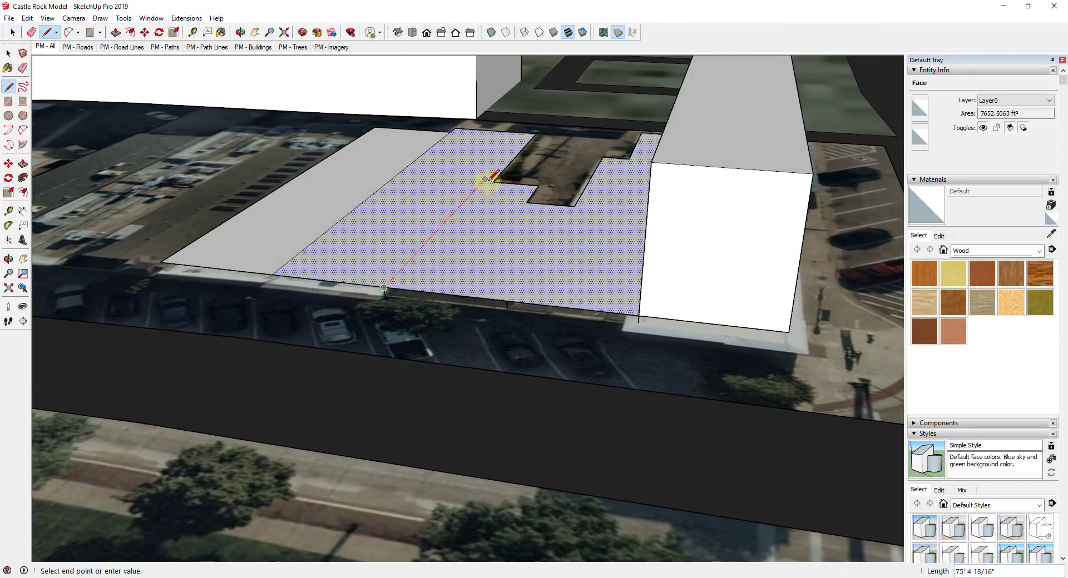
click(533, 133)
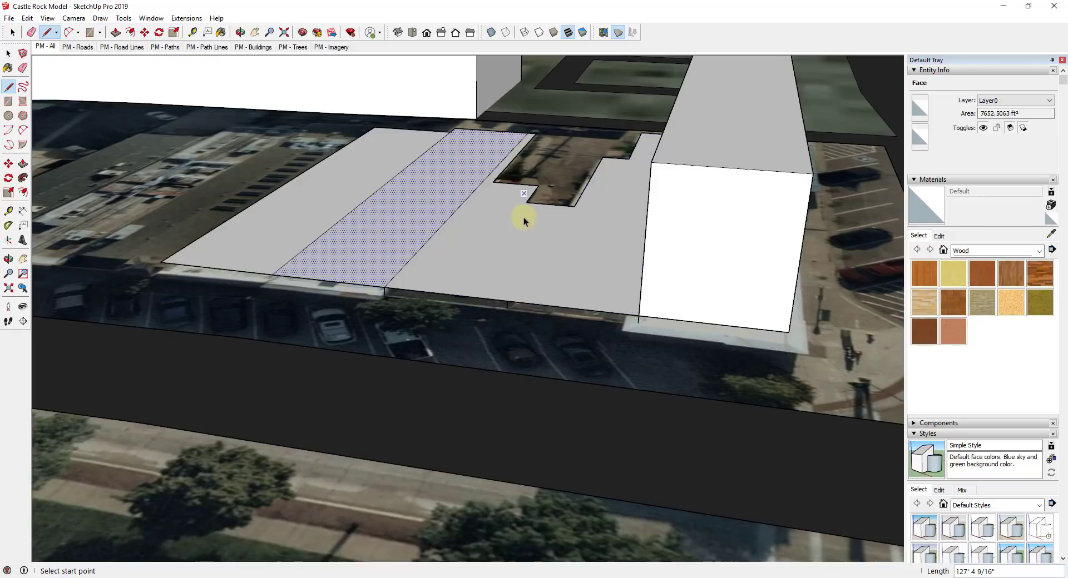
key(space)
scroll(490, 282, up, 2)
middle_drag(480, 283, 558, 288)
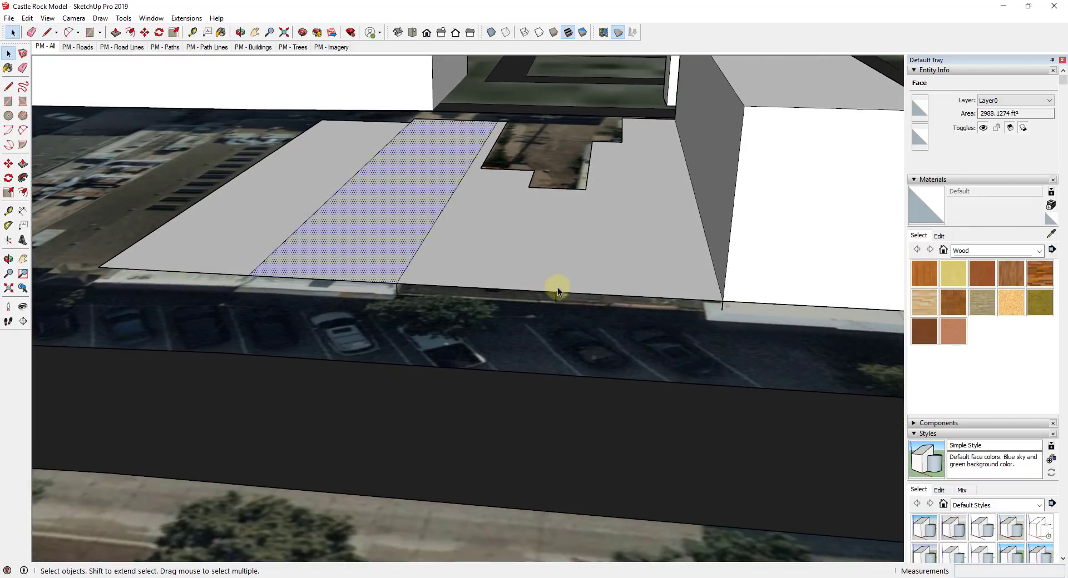
key(ctrl+t)
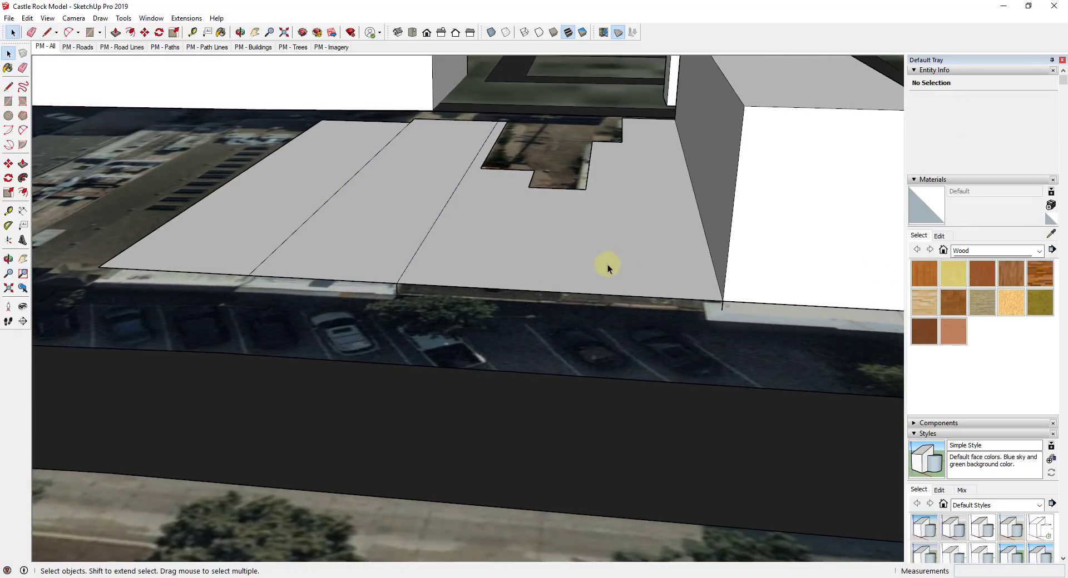
- Push/Pull the middle section around the courtyard up 16', beside the taller corner block
middle_drag(604, 268, 629, 274)
click(644, 217)
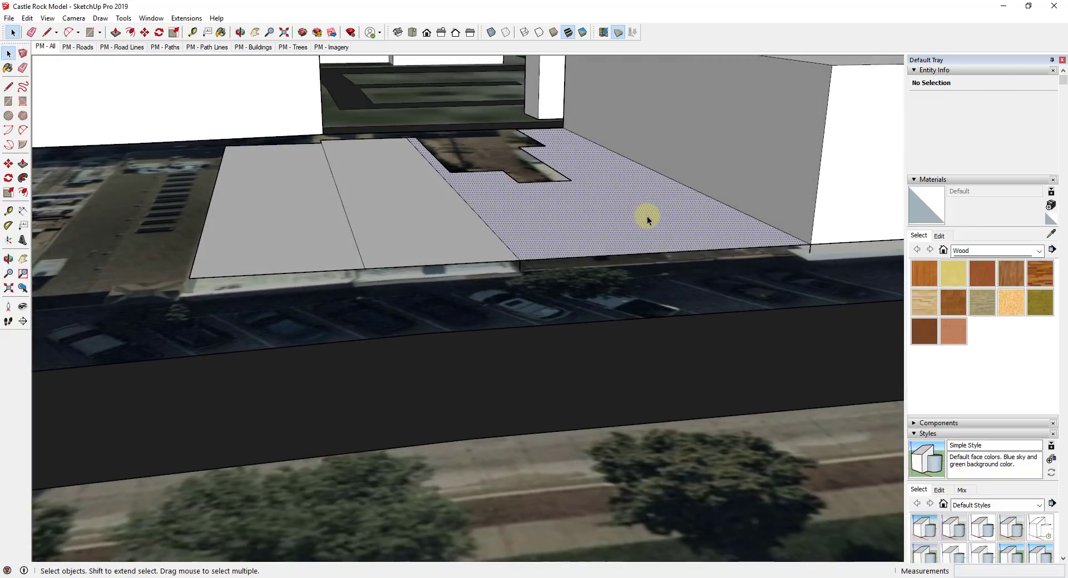
key(p)
click(647, 230)
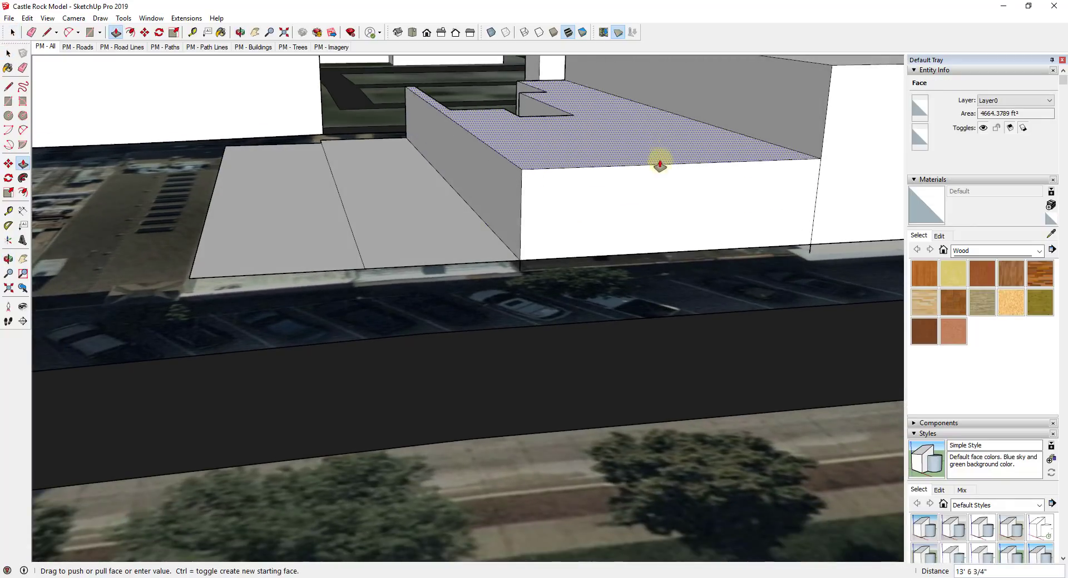
text(16)
key(Return)
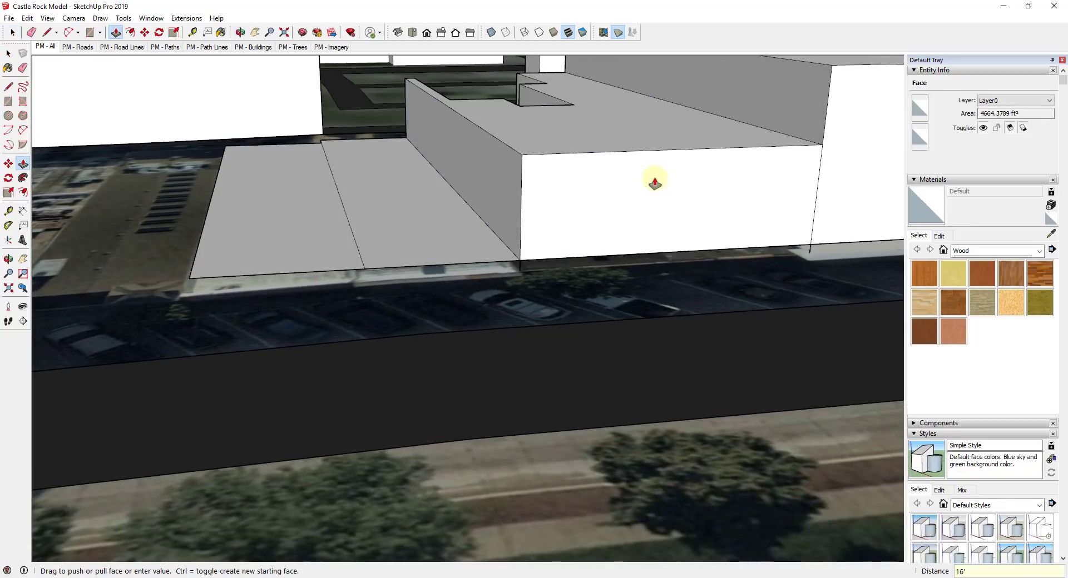
- Push/Pull the two remaining strips of the footprint up 20' each
click(402, 230)
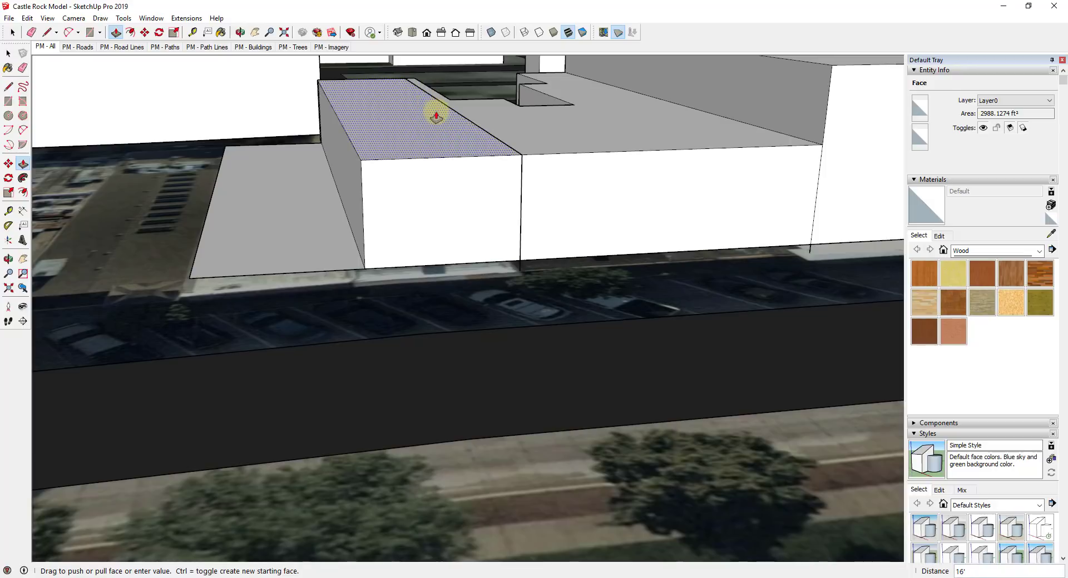
click(443, 100)
middle_drag(467, 98, 481, 231)
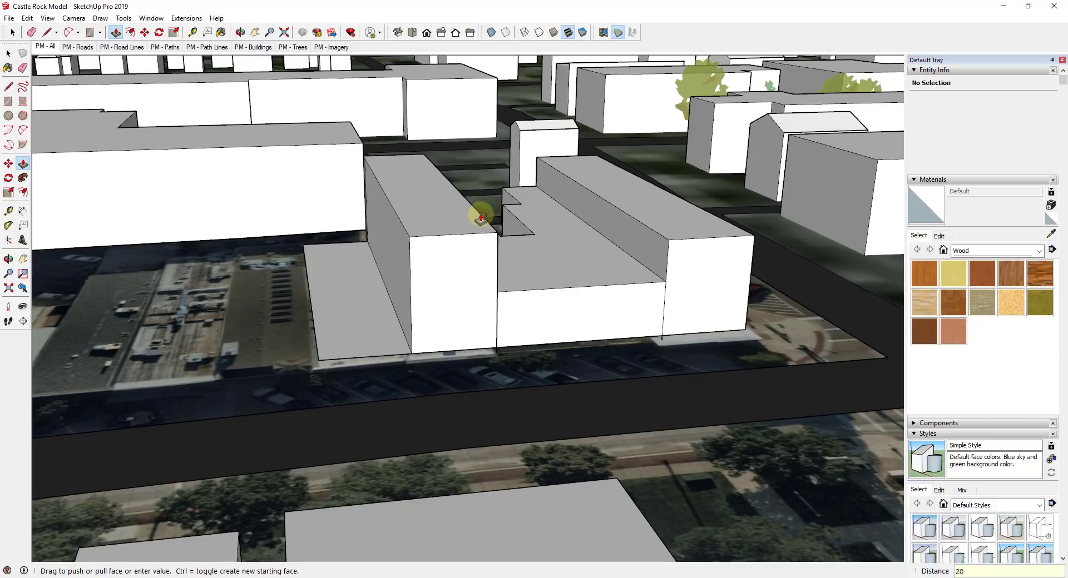
text(20)
key(Return)
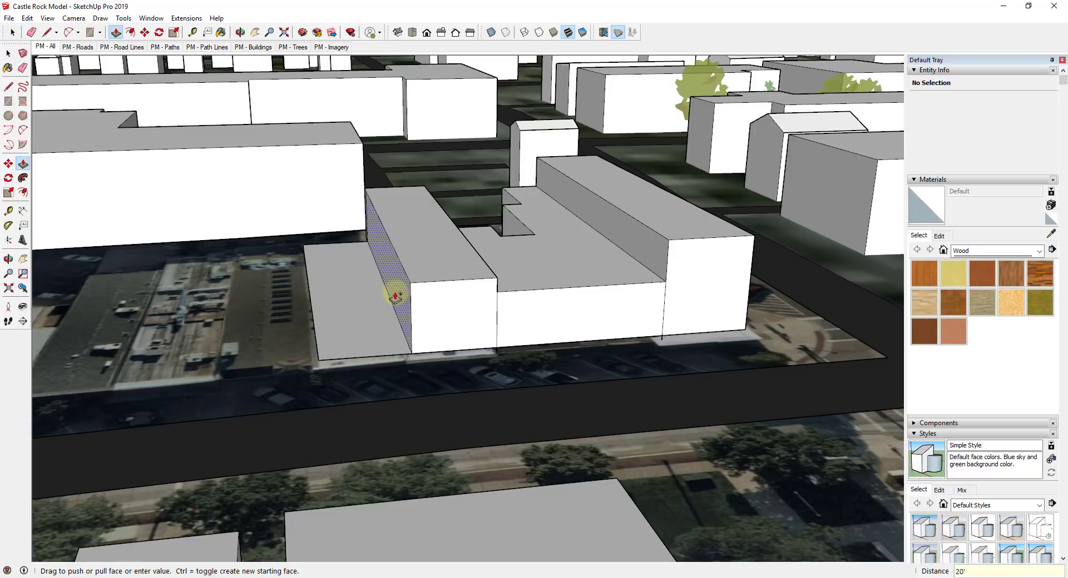
double_click(365, 305)
key(space)
- Open the file import dialog and browse to the 79 Castle Rock 2 - Match Photo folder
scroll(617, 289, up, 3)
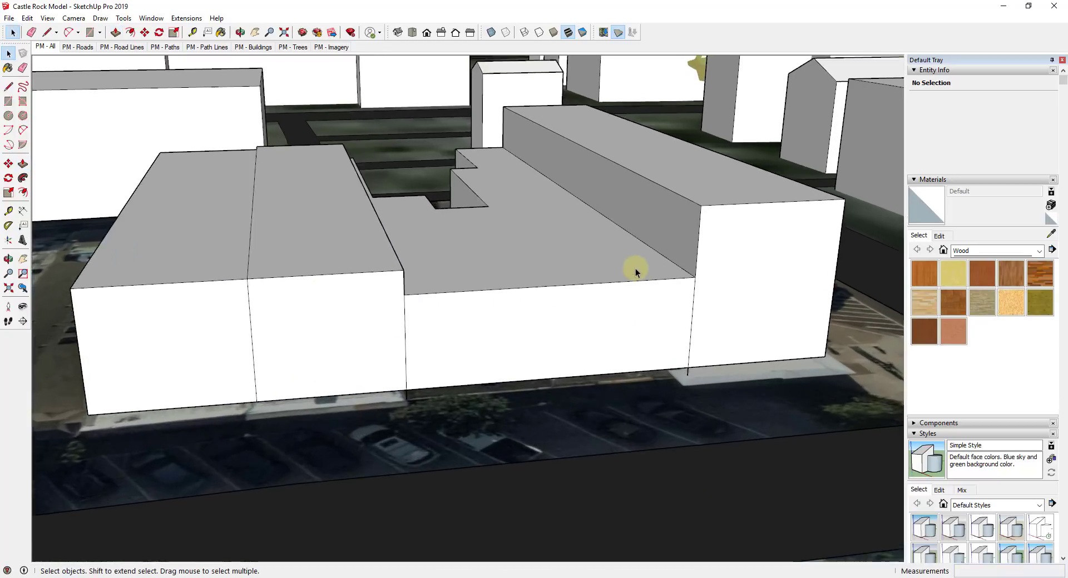
scroll(635, 268, down, 3)
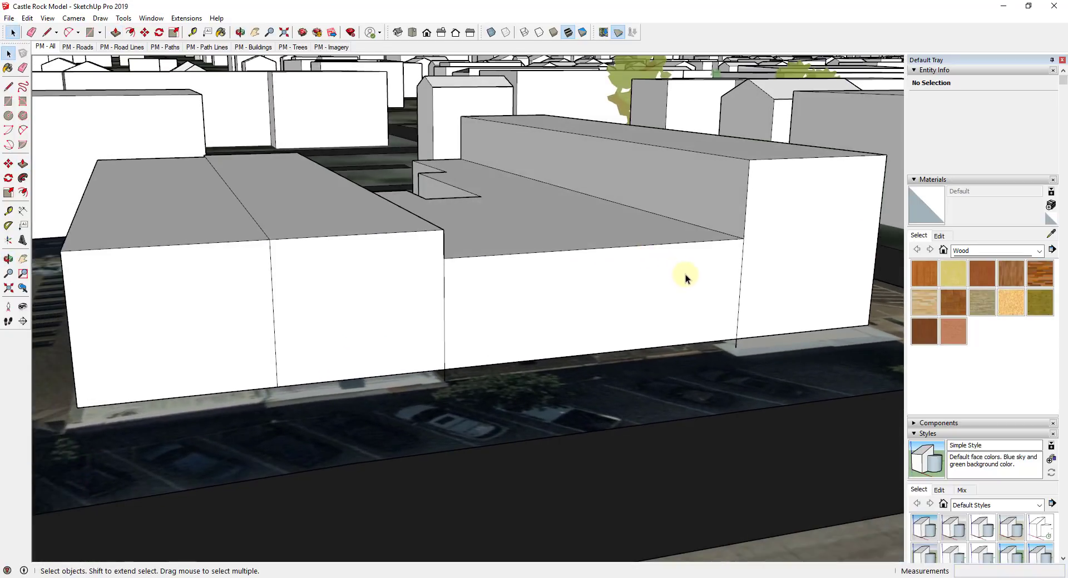
mouse_move(801, 276)
middle_down()
mouse_move(738, 276)
mouse_move(786, 269)
middle_up()
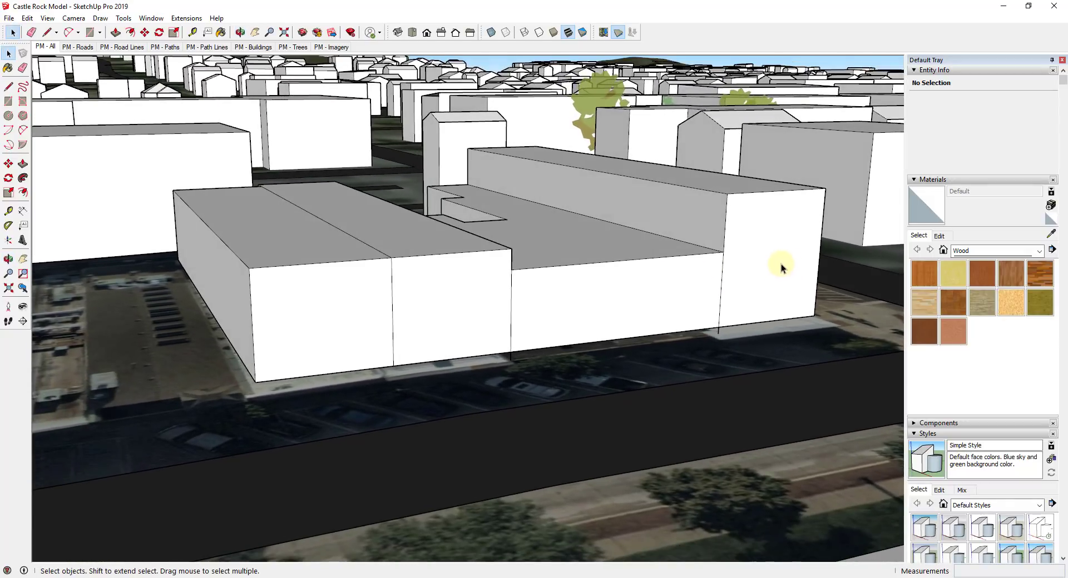
scroll(816, 269, up, 2)
scroll(763, 260, down, 2)
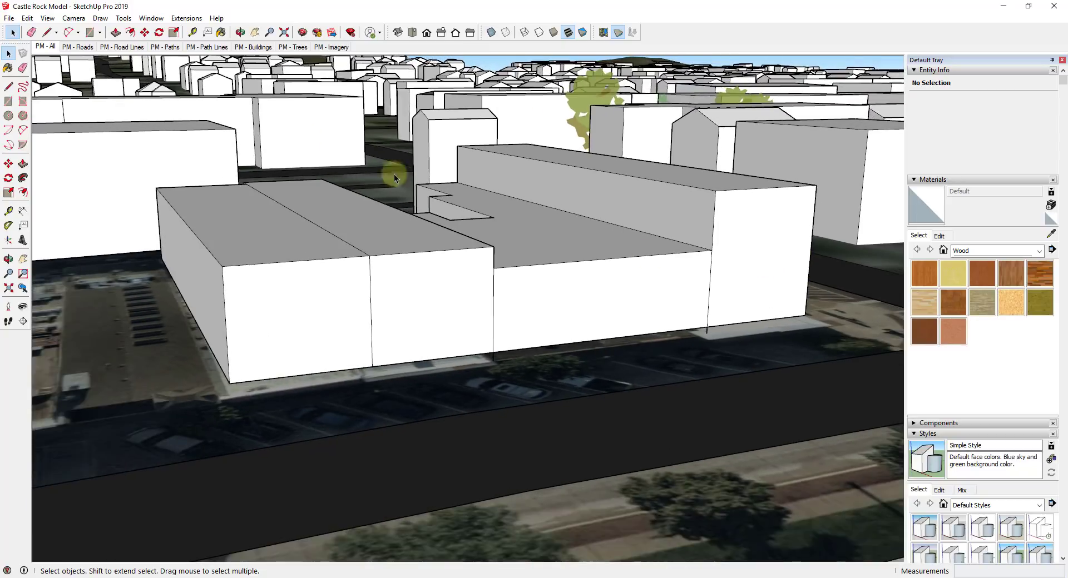
click(9, 18)
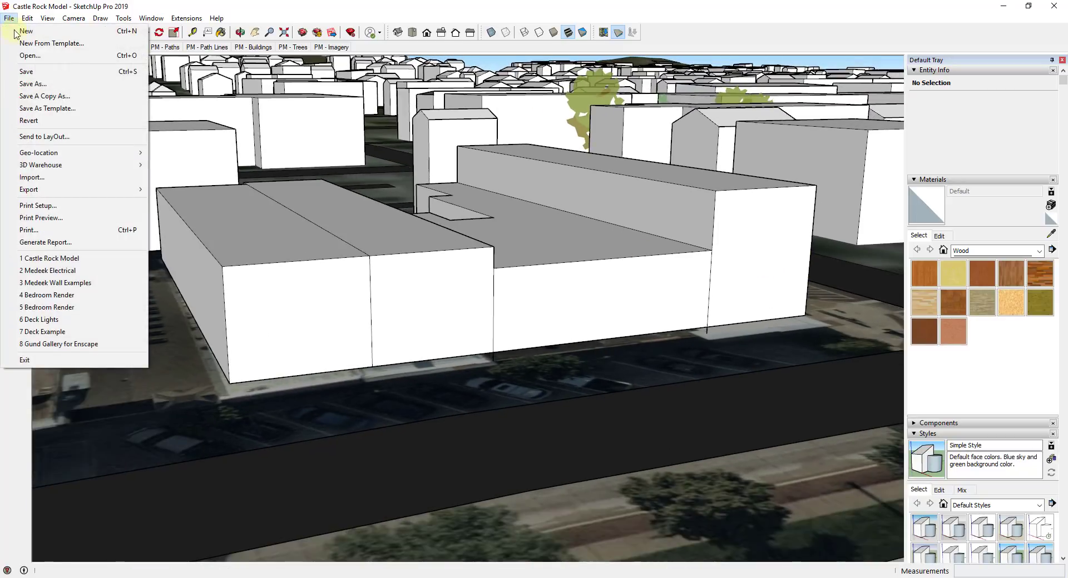
click(57, 178)
click(538, 175)
click(362, 270)
scroll(363, 250, up, 4)
click(361, 217)
scroll(466, 361, down, 1)
double_click(466, 372)
double_click(480, 337)
scroll(668, 281, down, 3)
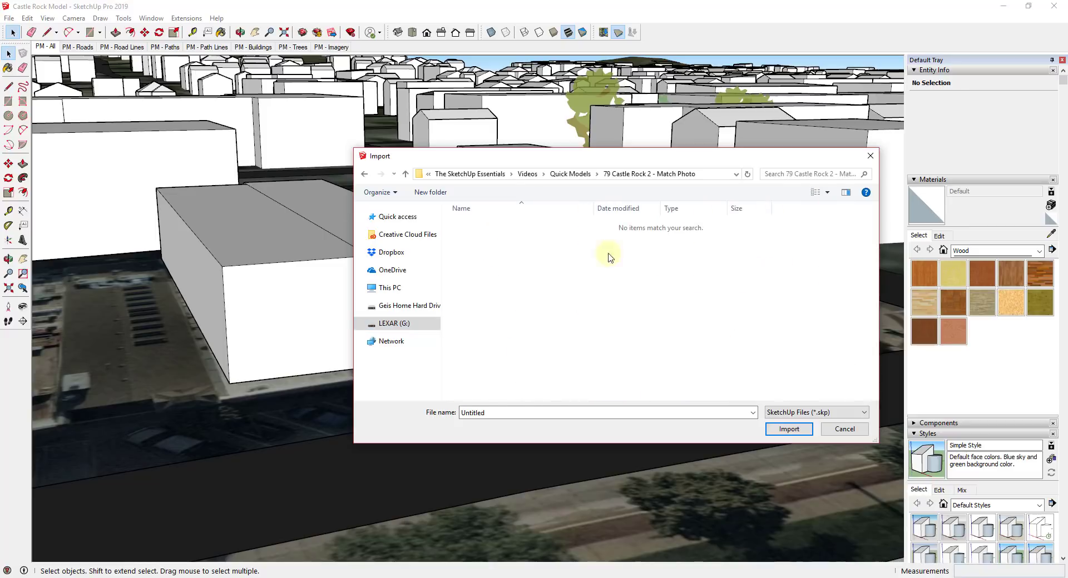
- List all supported image types as thumbnails and import the Raw1 photo as a texture
click(801, 413)
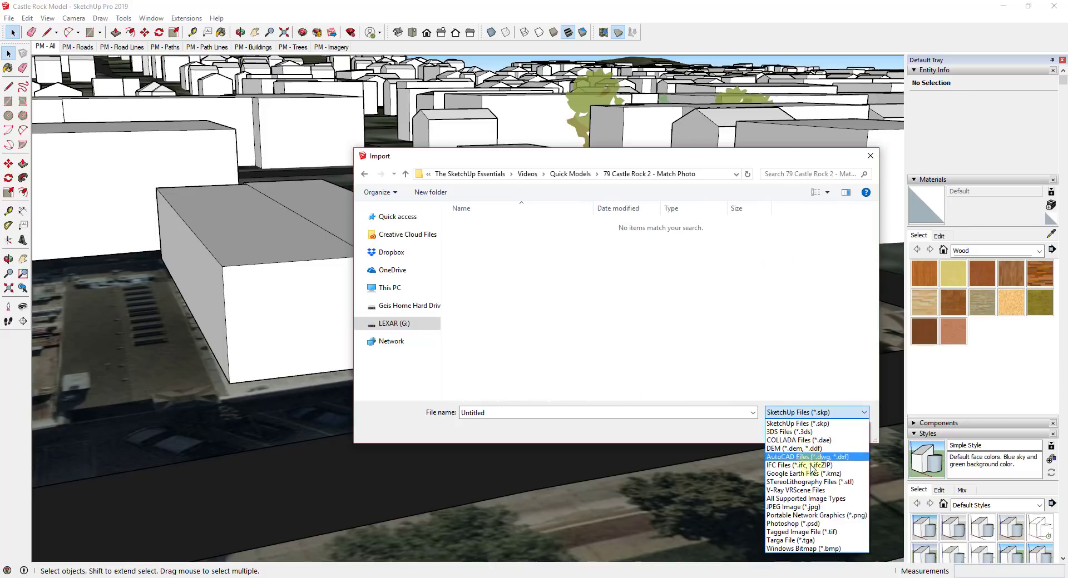
click(814, 498)
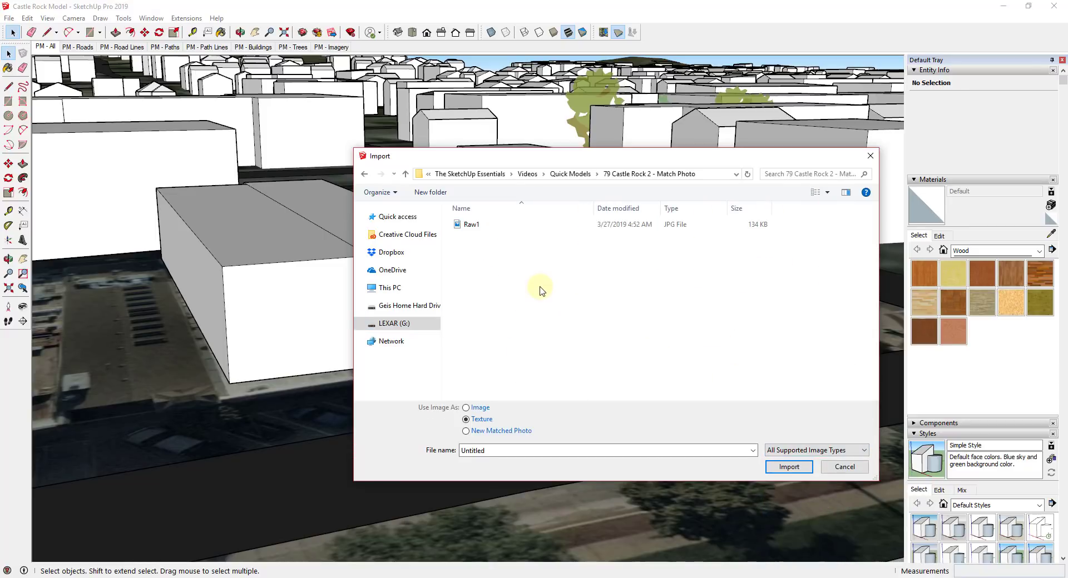
click(474, 228)
right_click(502, 277)
mouse_move(534, 278)
click(645, 289)
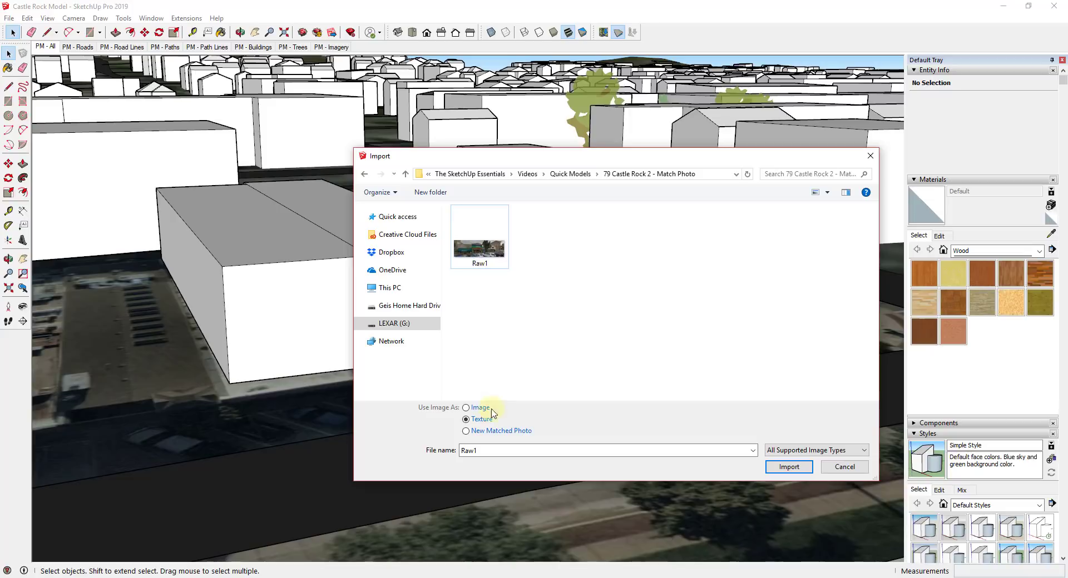
double_click(479, 245)
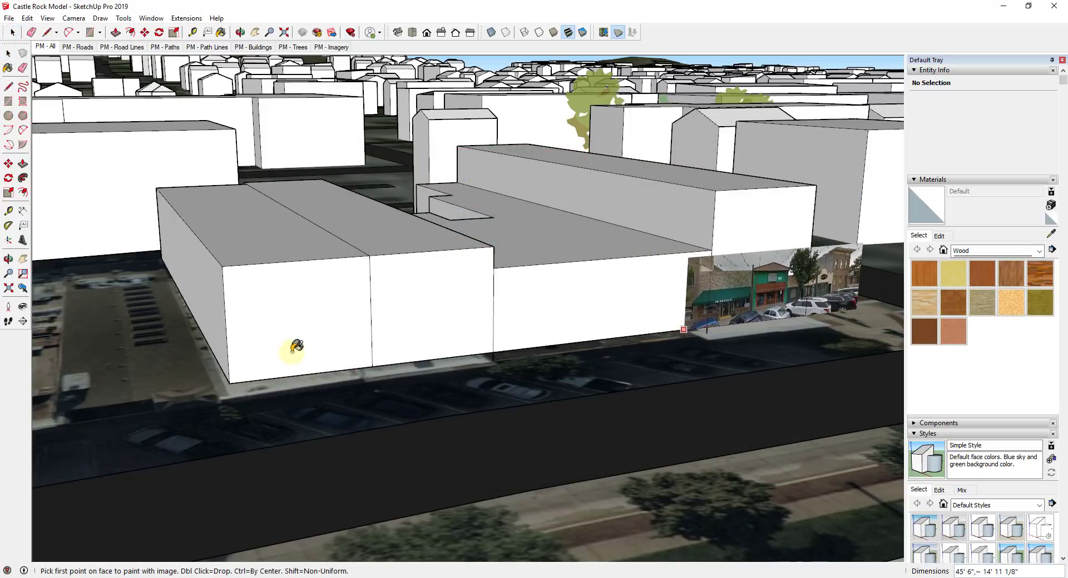
- Apply the Raw1 texture to the end building's front face, anchored at its outer bottom corner and scaled across the facades
click(229, 383)
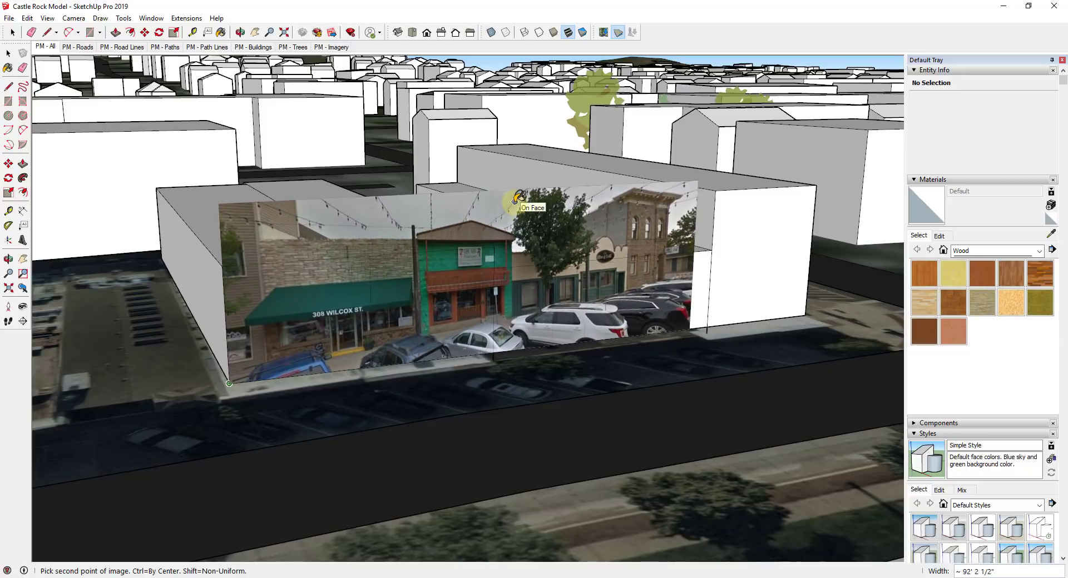
click(500, 206)
scroll(426, 283, down, 4)
scroll(348, 286, up, 8)
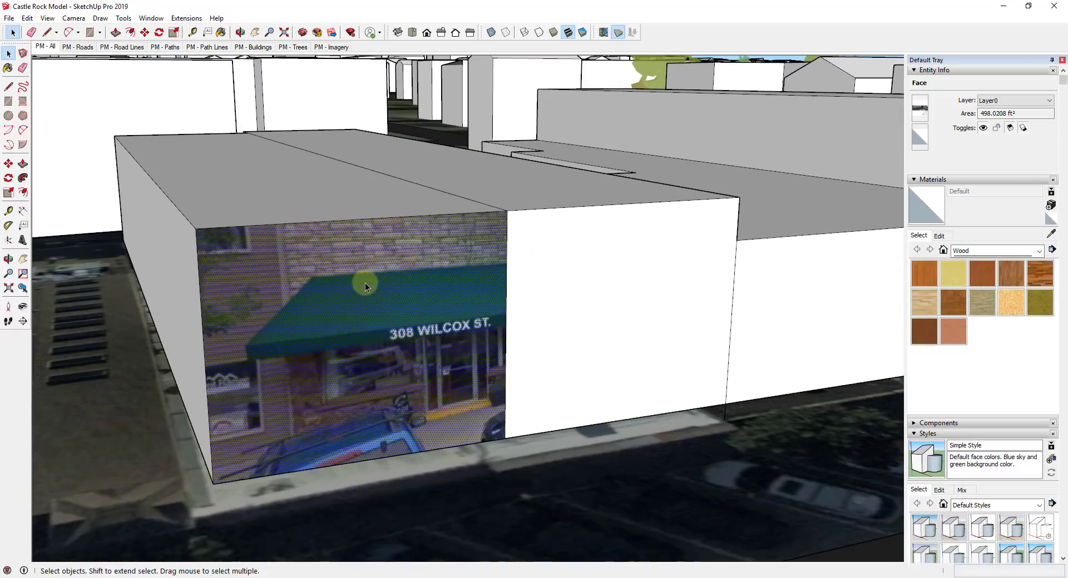
shift+middle_drag(365, 282, 414, 265)
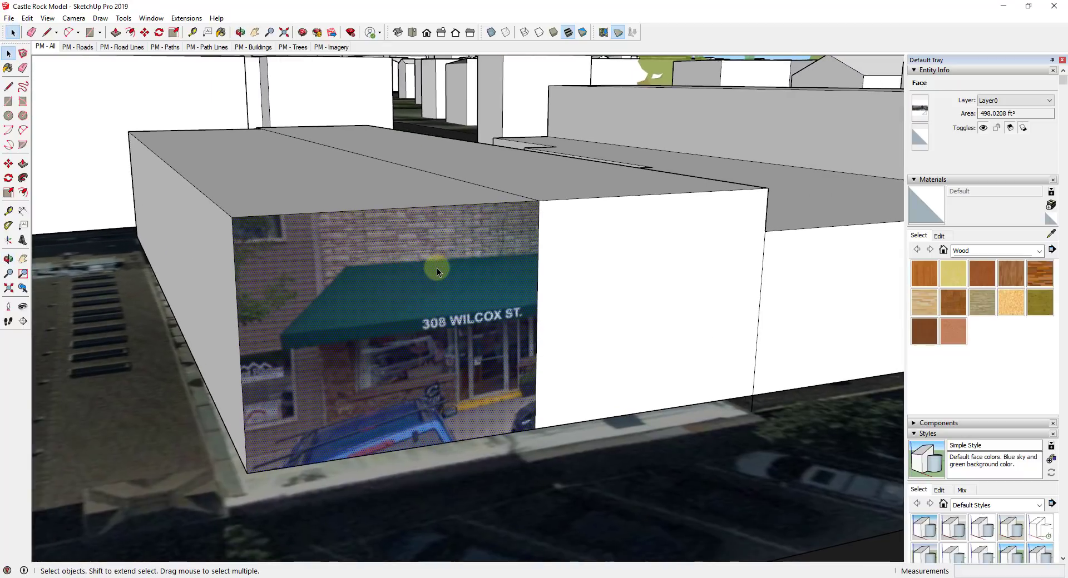
scroll(437, 270, down, 4)
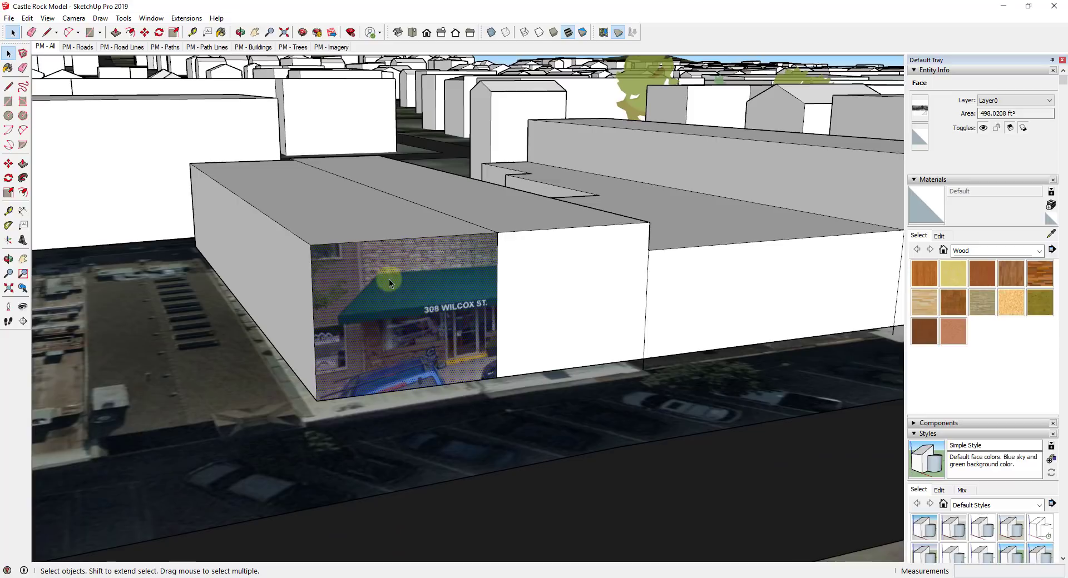
- Start positioning the texture on the end building's front face and shift it so the 308 Wilcox St. facade covers the face
right_click(388, 293)
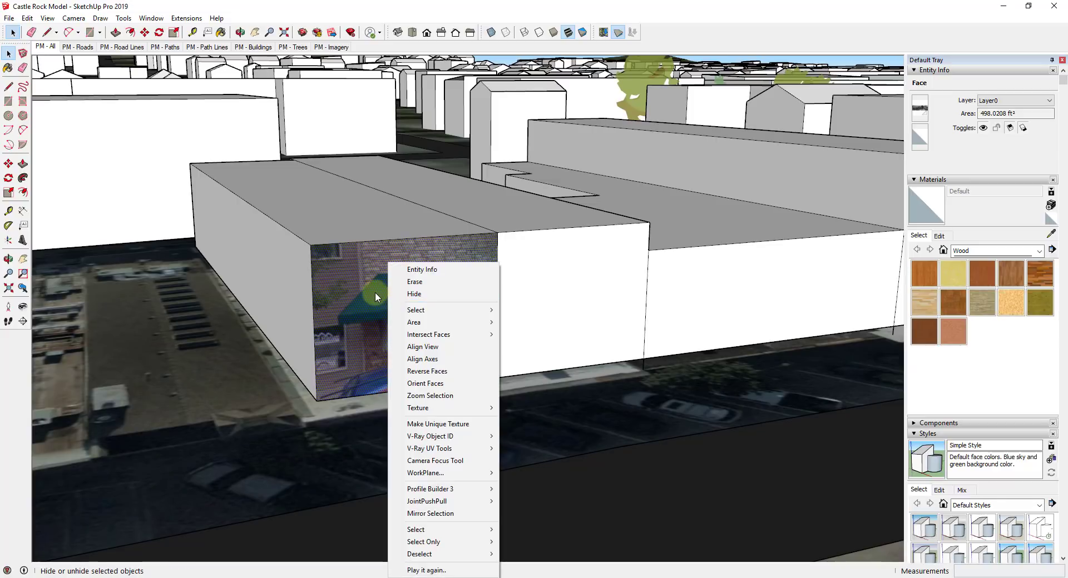
click(375, 293)
right_click(375, 292)
mouse_move(431, 414)
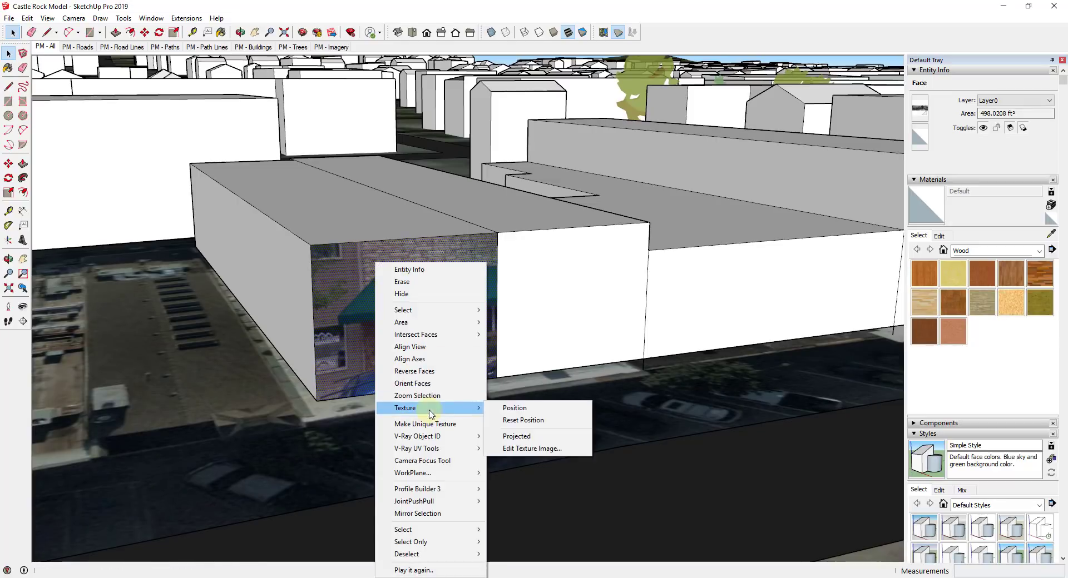
click(513, 409)
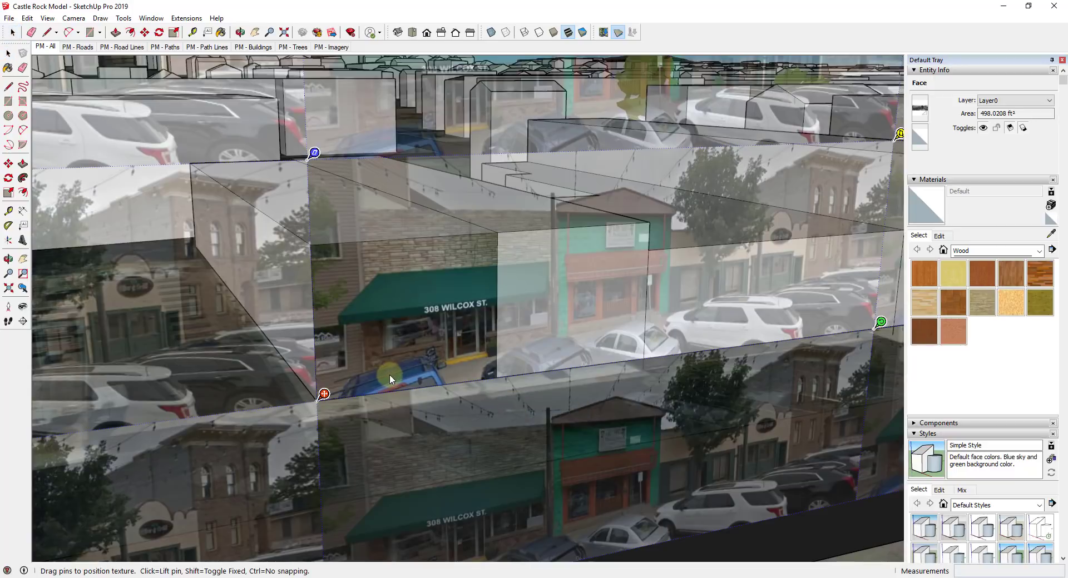
scroll(357, 373, up, 1)
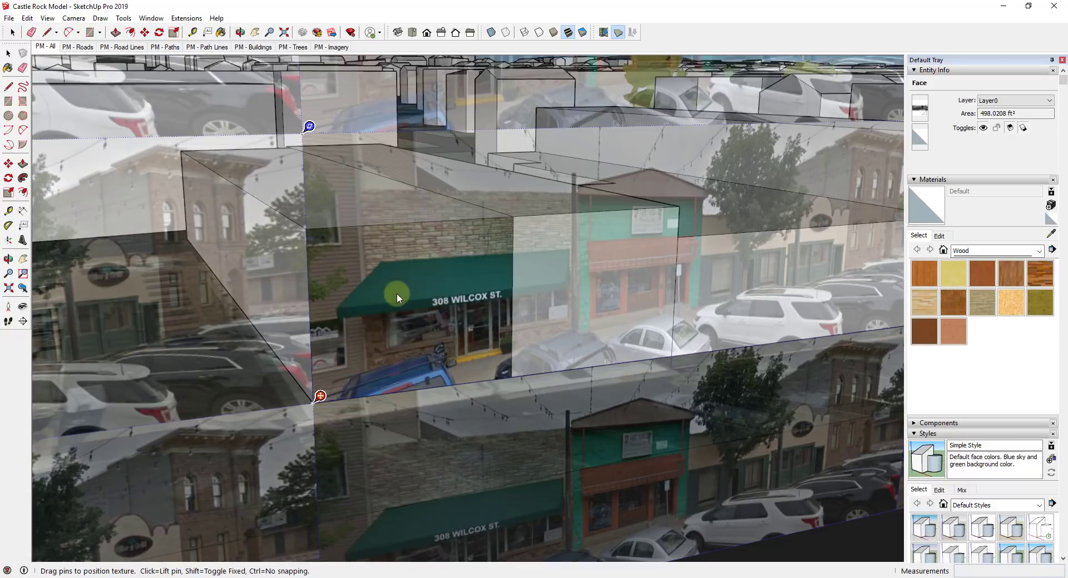
scroll(476, 300, down, 3)
scroll(456, 289, up, 2)
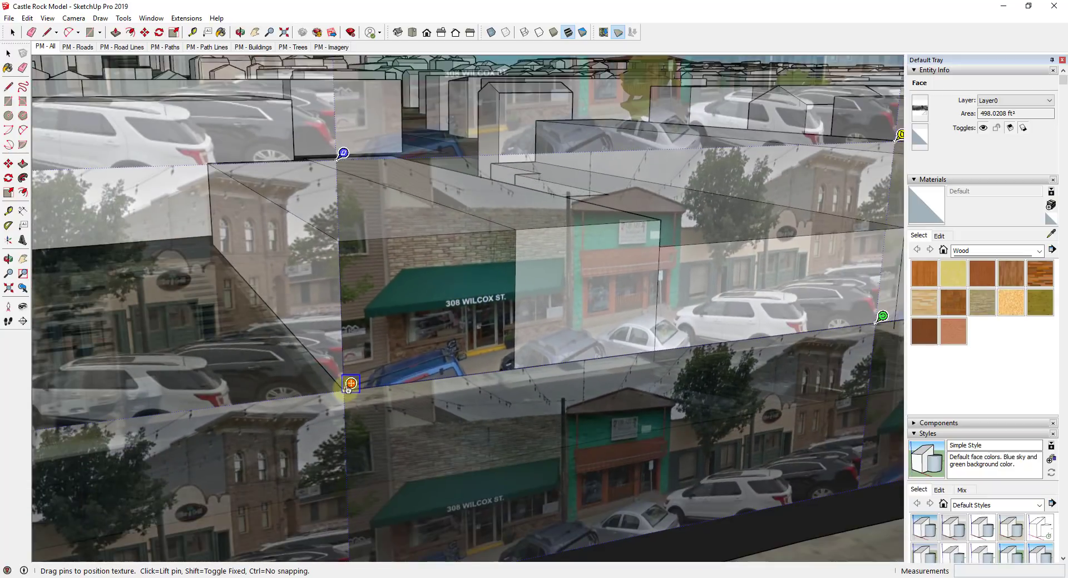
click(350, 386)
drag(398, 361, 351, 384)
- Turn off Fixed Pins for the texture being positioned on the front face
right_click(410, 332)
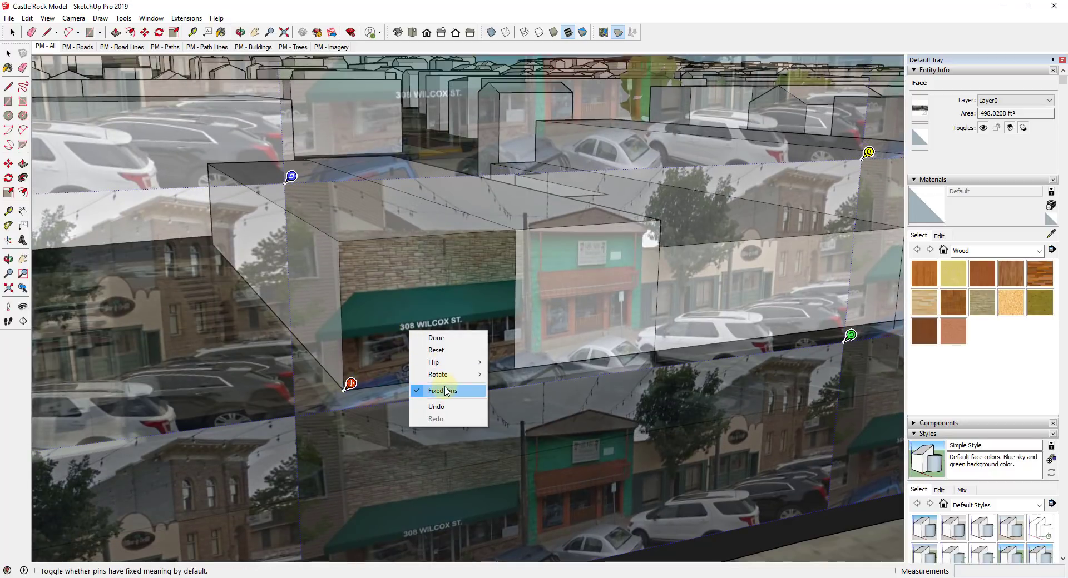
click(406, 281)
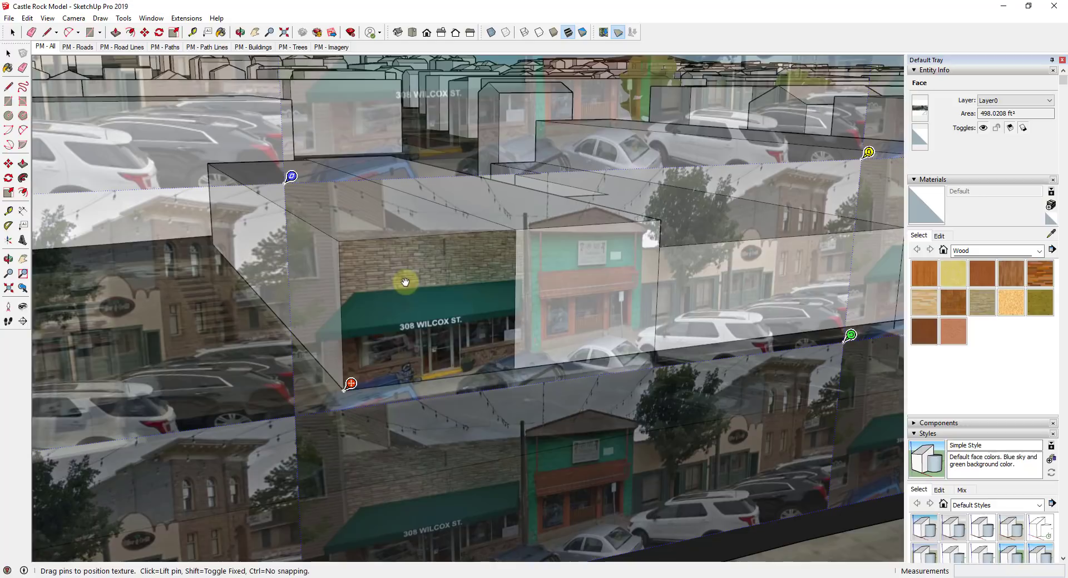
scroll(409, 300, up, 2)
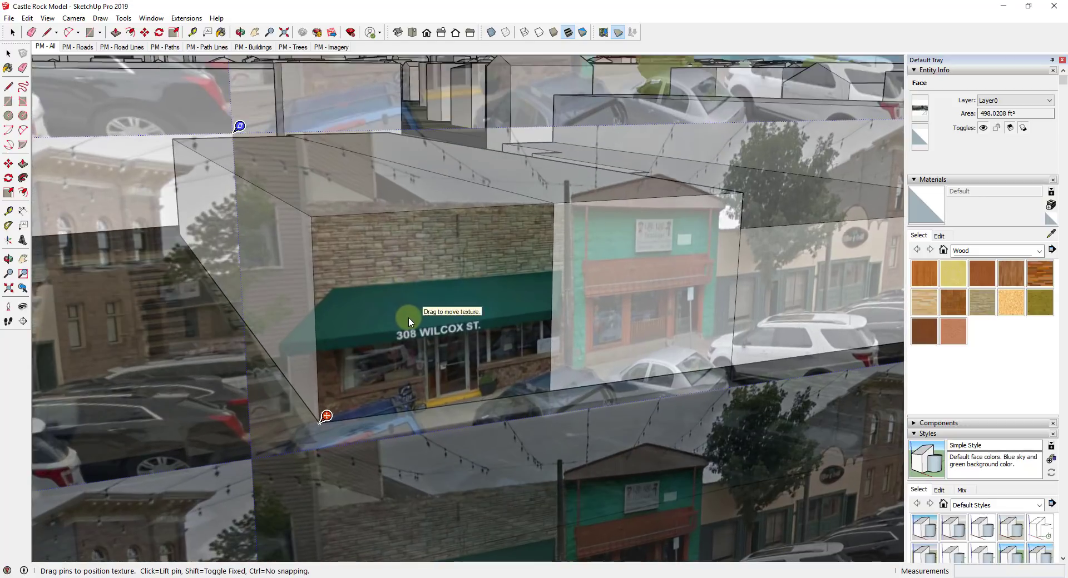
right_click(413, 314)
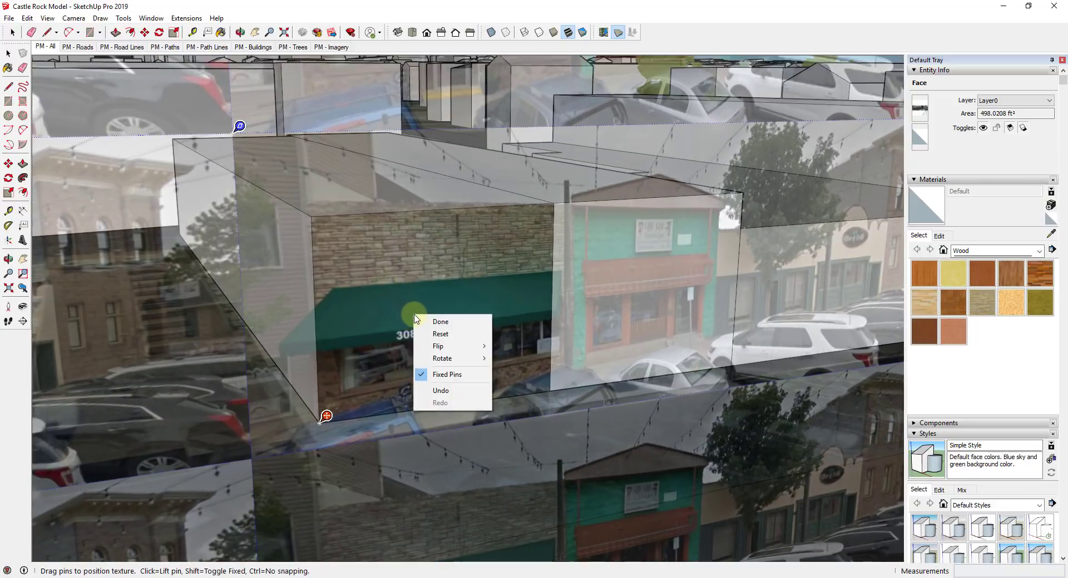
click(452, 374)
- Relocate the two upper texture pins to the top corners of the 308 Wilcox St. facade in the photo
click(238, 134)
scroll(310, 188, up, 3)
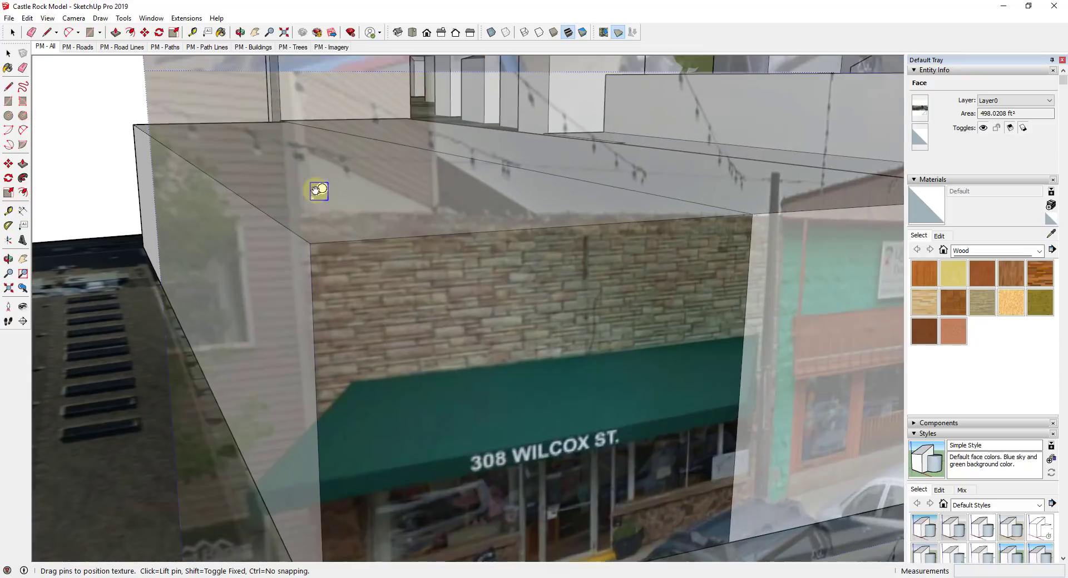
scroll(300, 209, down, 5)
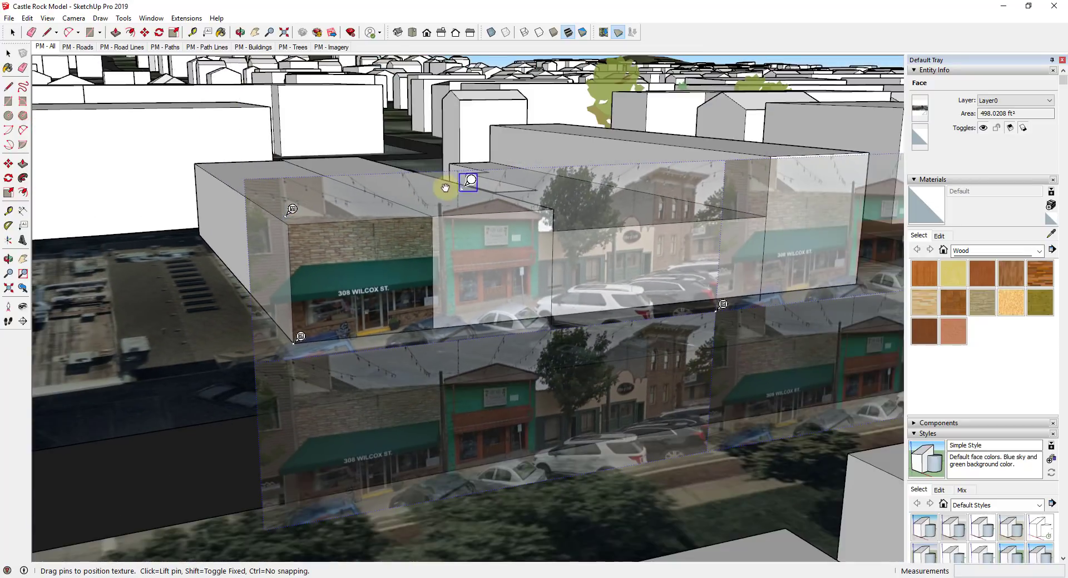
scroll(446, 184, up, 6)
scroll(456, 224, up, 2)
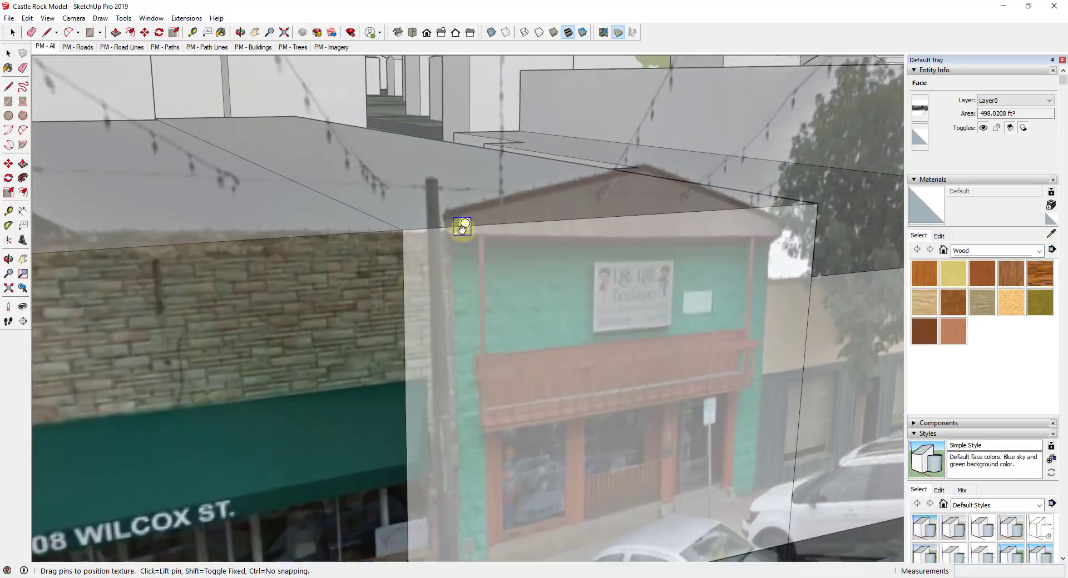
scroll(450, 162, down, 6)
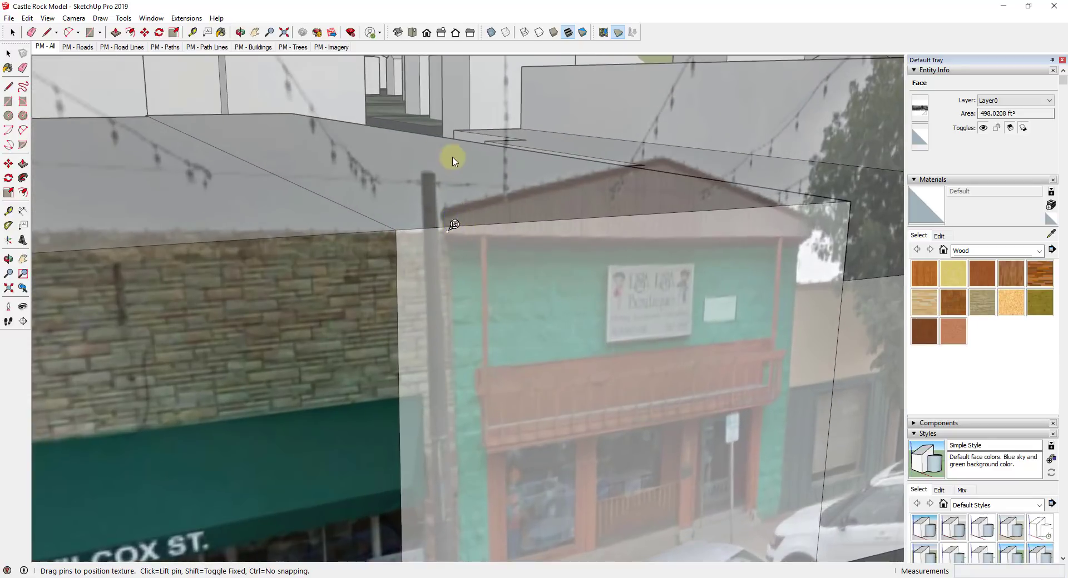
click(443, 170)
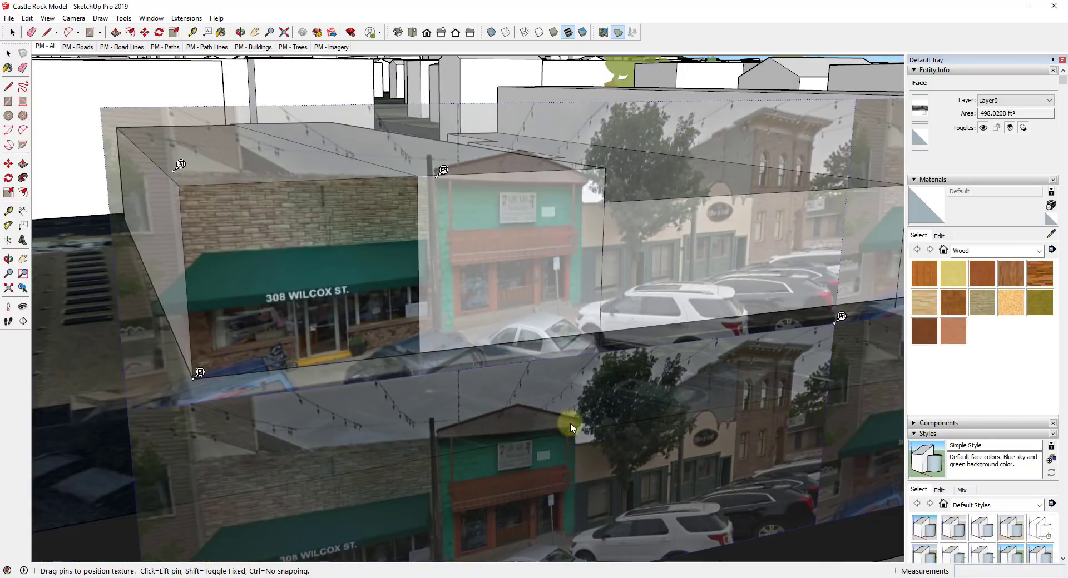
- Relocate the far lower texture pin to the base of the 308 Wilcox St. facade beside the green building
click(843, 318)
scroll(450, 325, up, 4)
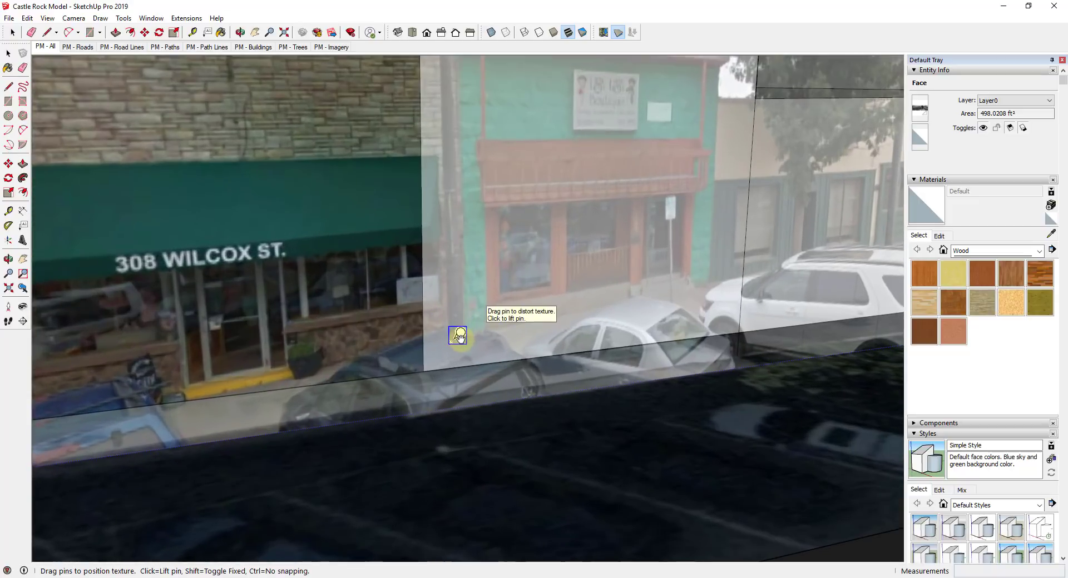
scroll(460, 335, down, 6)
scroll(375, 262, up, 2)
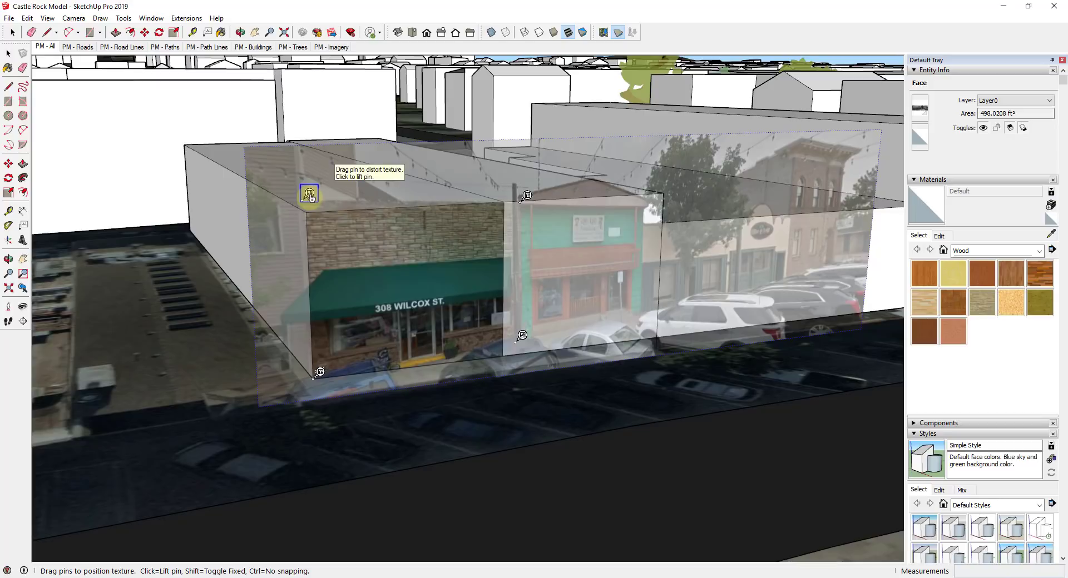
- Distort the texture by moving its two upper pins and far lower pin onto the matching corners of the front face
drag(310, 194, 313, 206)
drag(525, 200, 509, 200)
drag(524, 356, 507, 353)
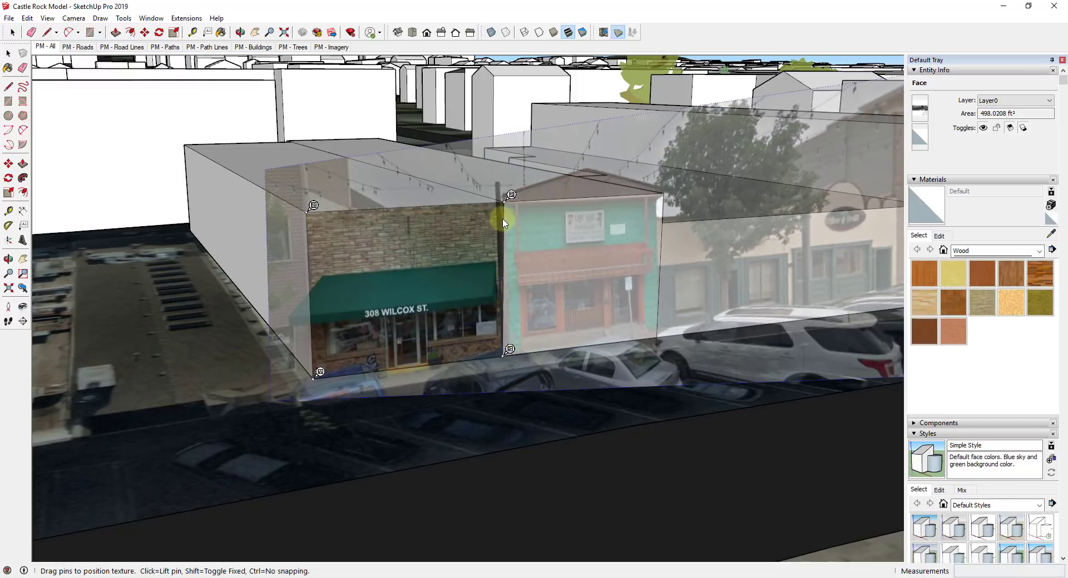
- Fine-tune the pins at the front face's corners and finish positioning the 308 Wilcox St. texture
scroll(507, 207, up, 6)
scroll(511, 214, down, 8)
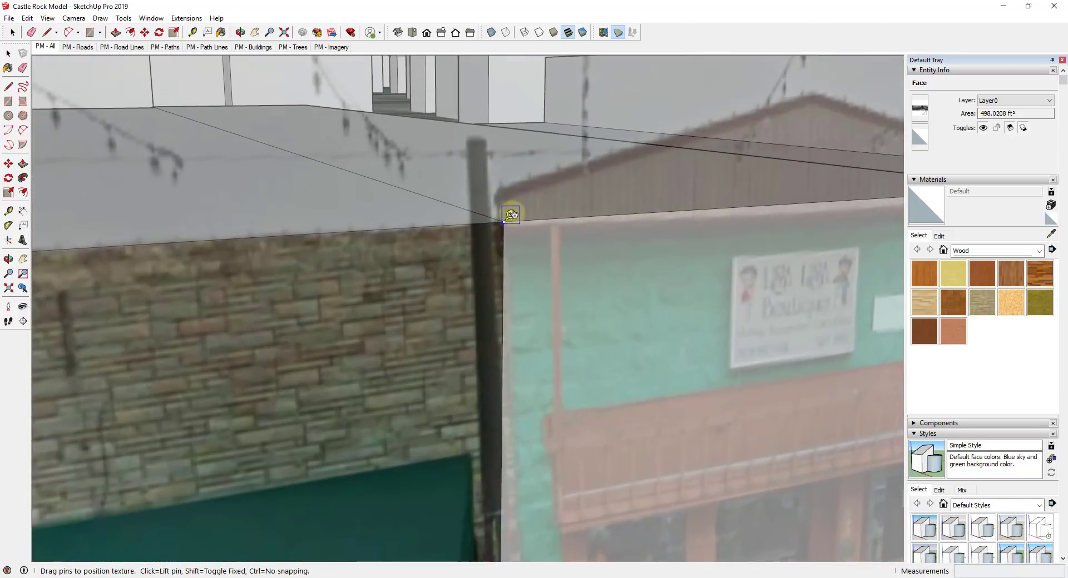
scroll(318, 405, up, 8)
scroll(405, 448, down, 8)
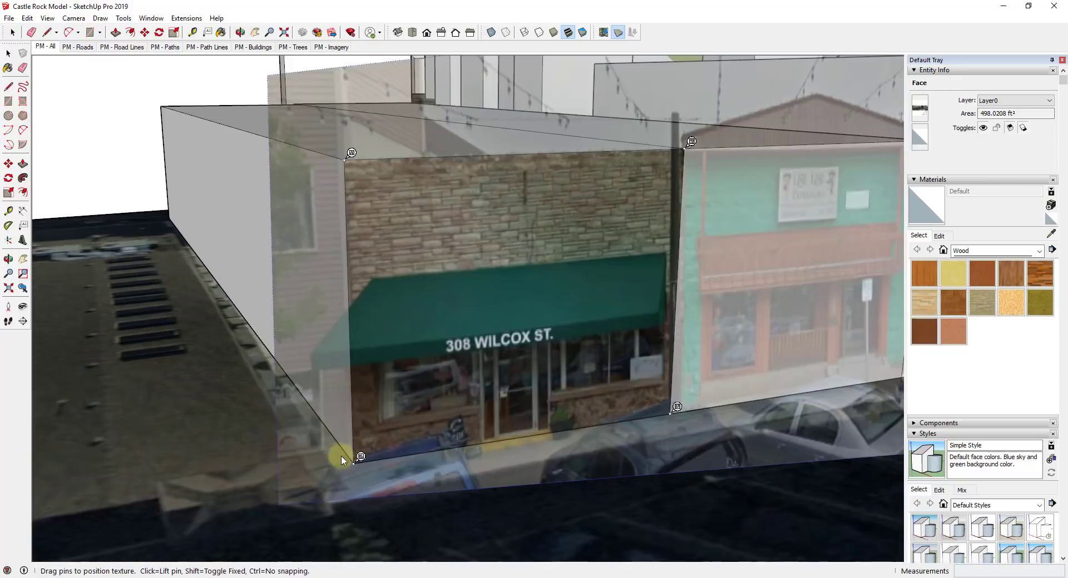
scroll(687, 390, up, 8)
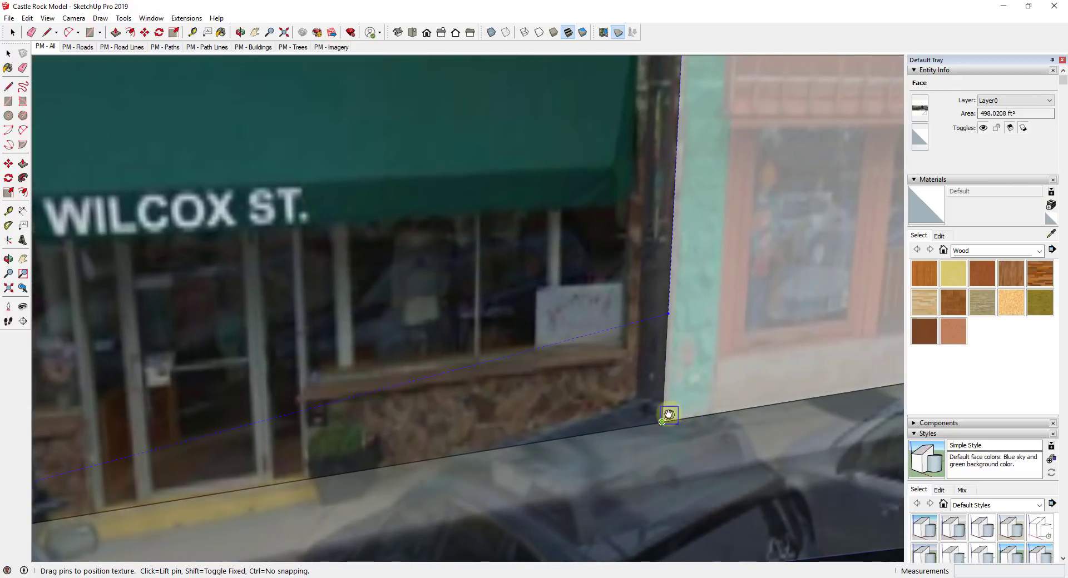
scroll(653, 423, down, 4)
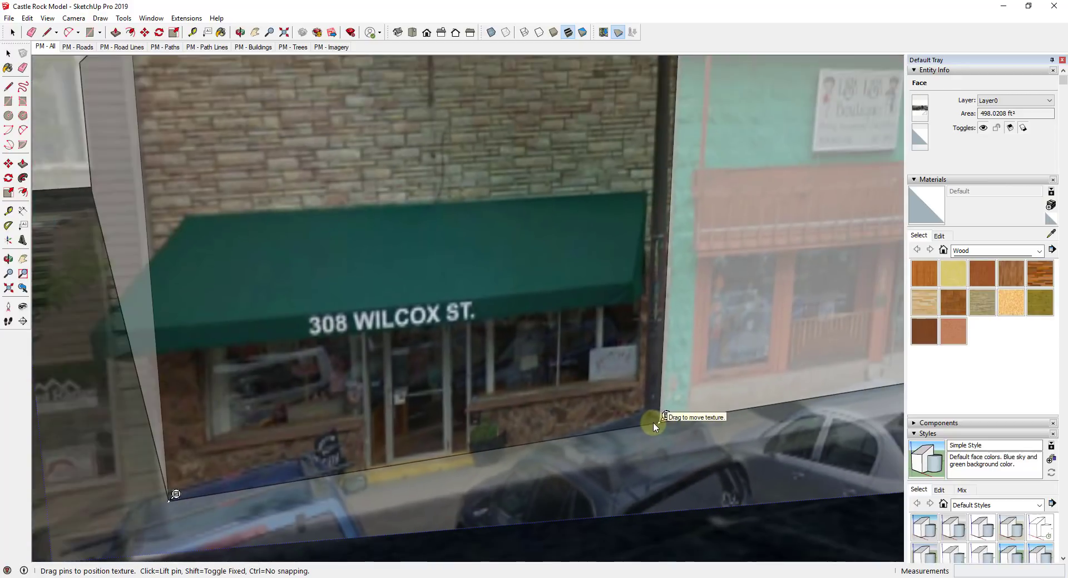
scroll(655, 418, down, 2)
scroll(656, 416, down, 2)
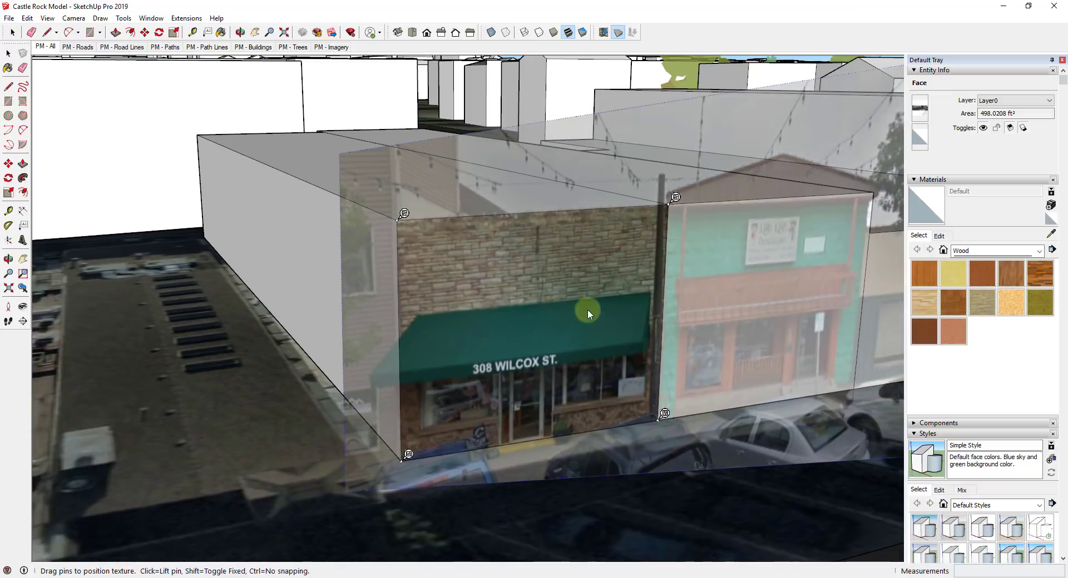
scroll(483, 289, down, 2)
key(Return)
- Examine the textured 308 Wilcox St. facade and the blank face beside it from several angles and distances
scroll(517, 280, down, 2)
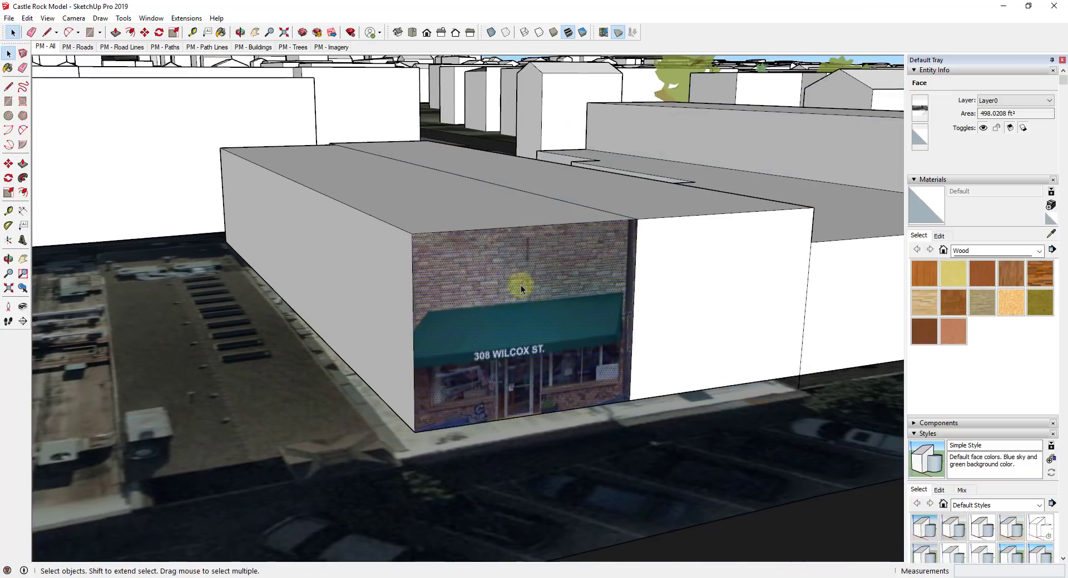
scroll(655, 327, down, 2)
middle_drag(656, 327, 629, 304)
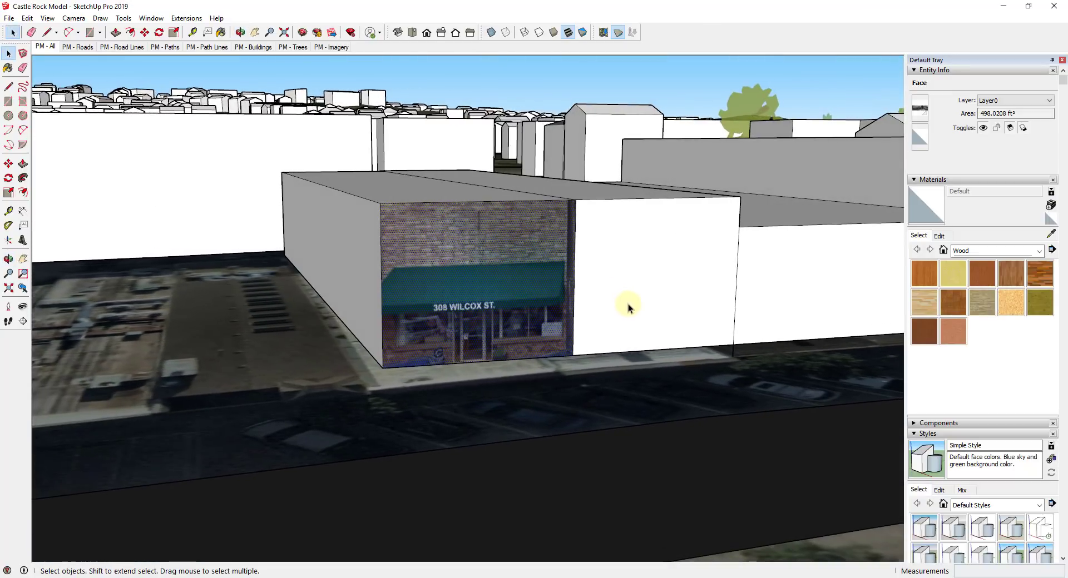
mouse_move(517, 254)
middle_down()
mouse_move(353, 262)
mouse_move(500, 267)
middle_up()
scroll(448, 309, up, 4)
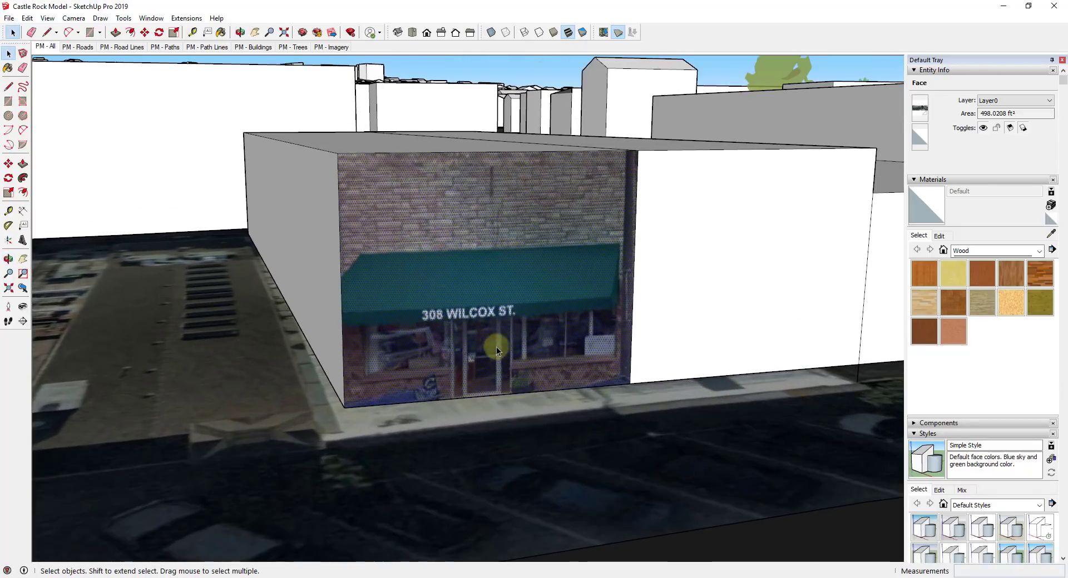
scroll(497, 346, up, 2)
scroll(481, 381, down, 4)
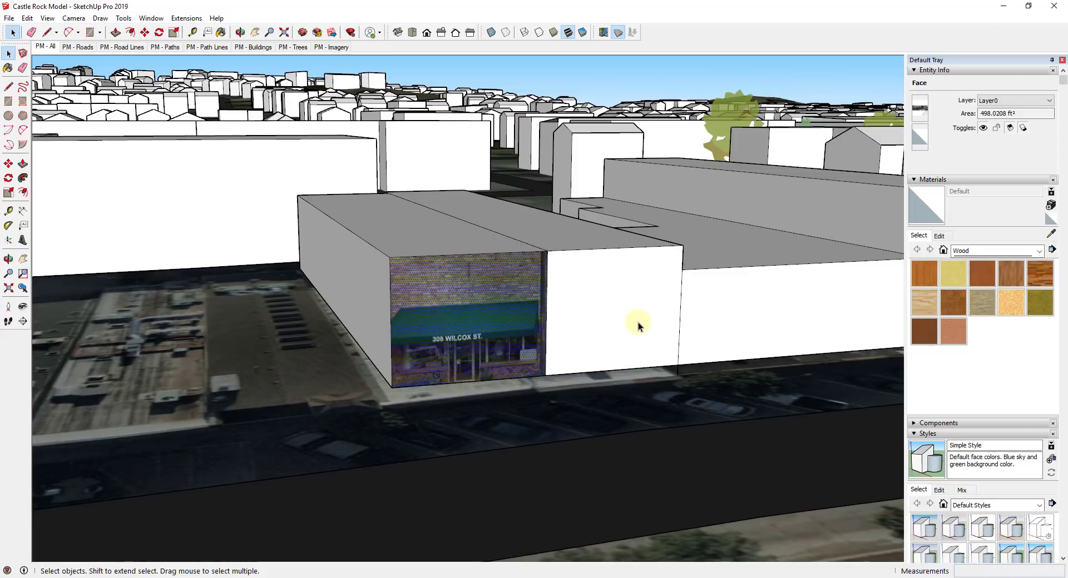
scroll(639, 305, down, 2)
scroll(482, 300, up, 3)
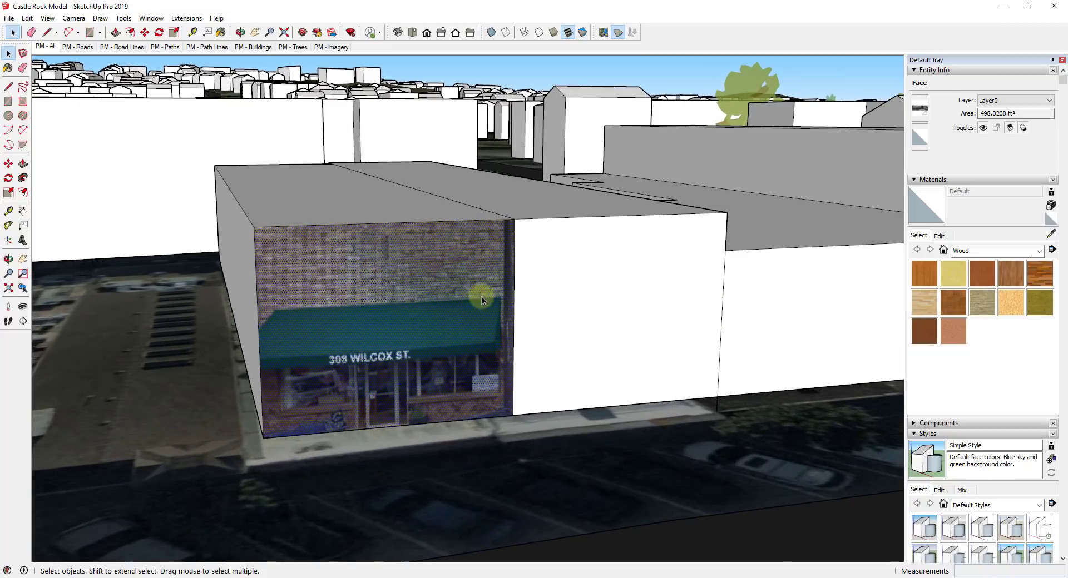
- Sample the Raw1 material from the 308 Wilcox St. facade and paint it onto the adjacent building's front face
click(1051, 234)
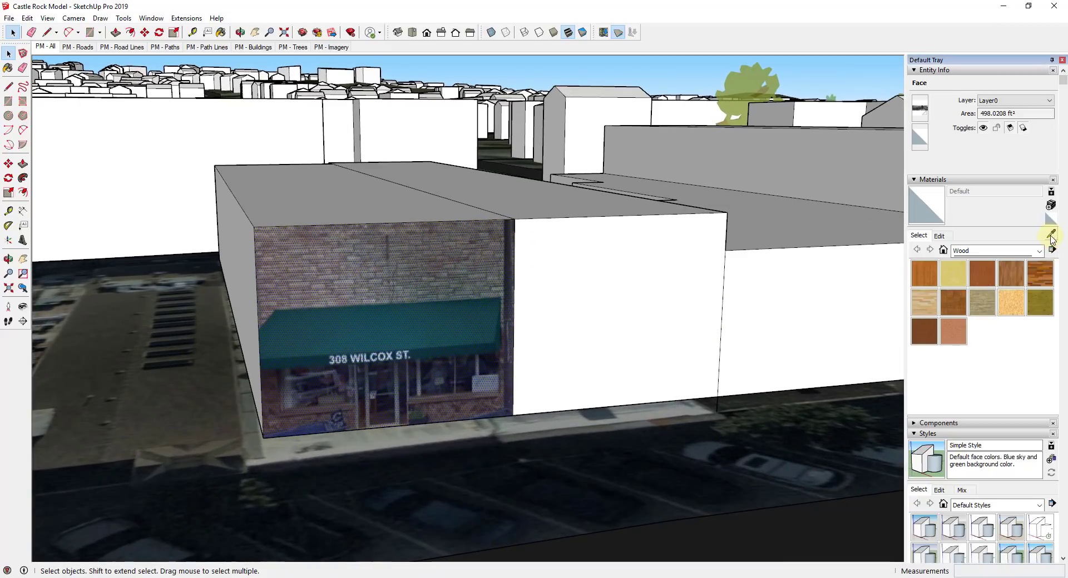
click(468, 276)
click(599, 284)
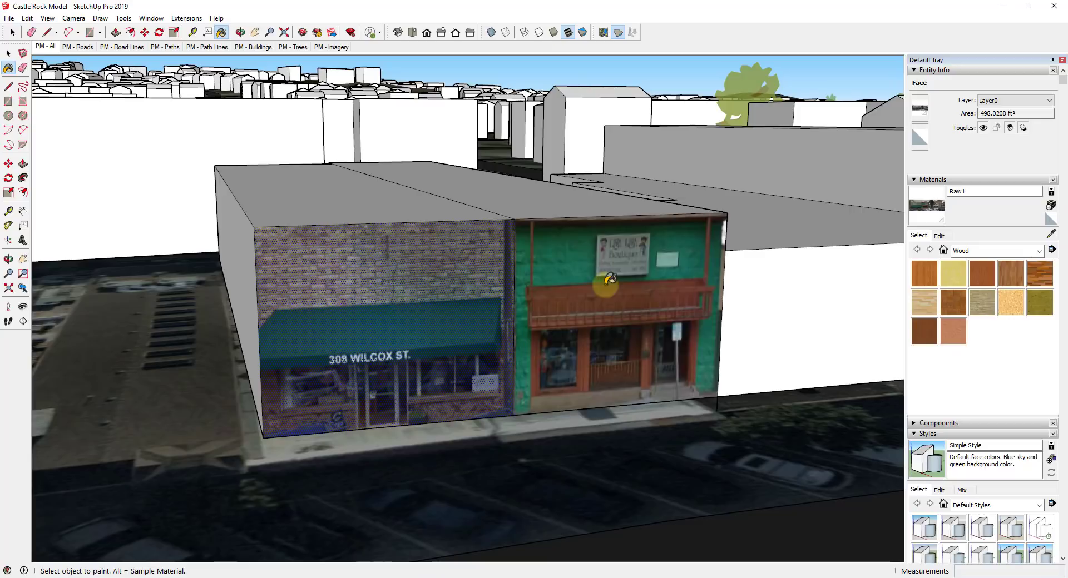
key(space)
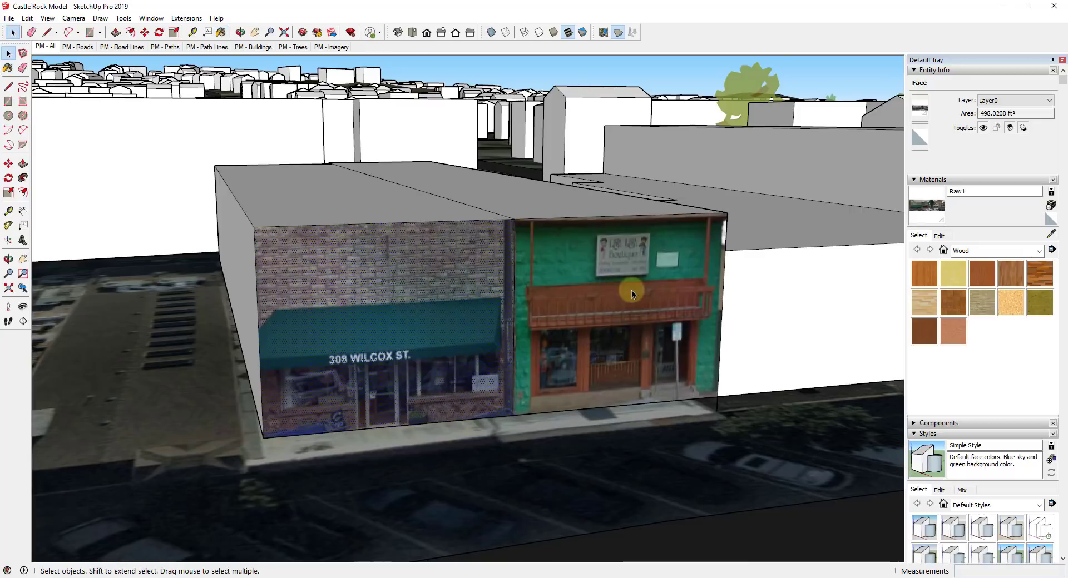
- Reposition the Raw1 texture on the green boutique's front face, aligning its upper pins with the face's top corners
right_click(632, 263)
mouse_move(674, 412)
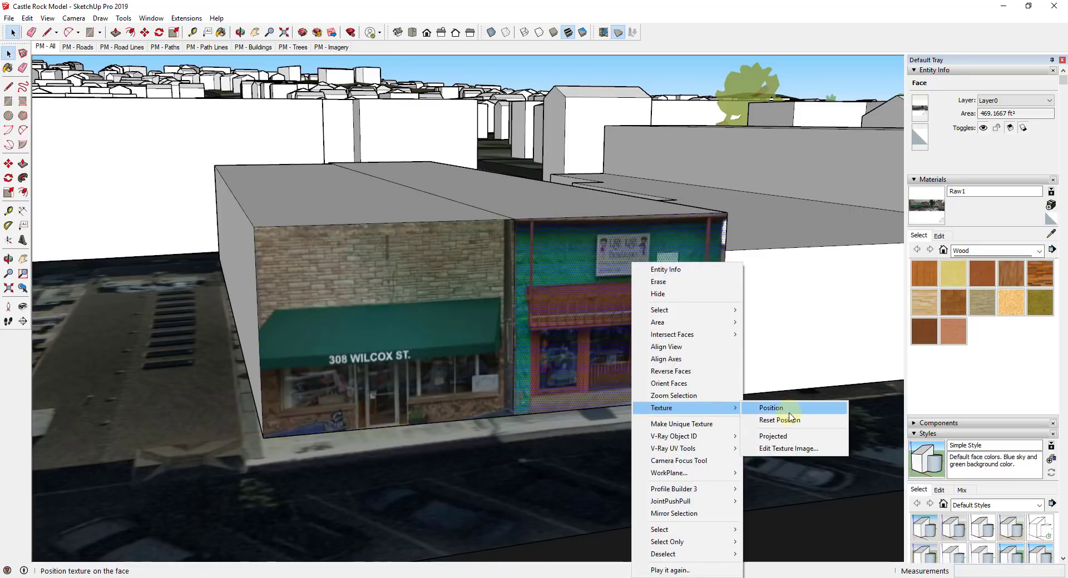
click(786, 412)
scroll(532, 215, up, 3)
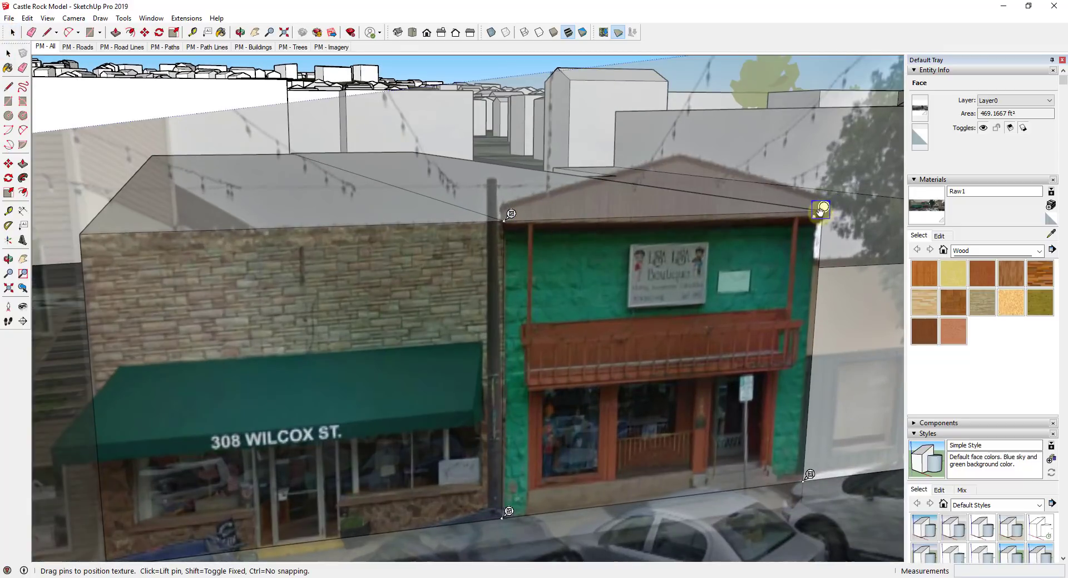
scroll(821, 211, up, 3)
drag(819, 214, 819, 210)
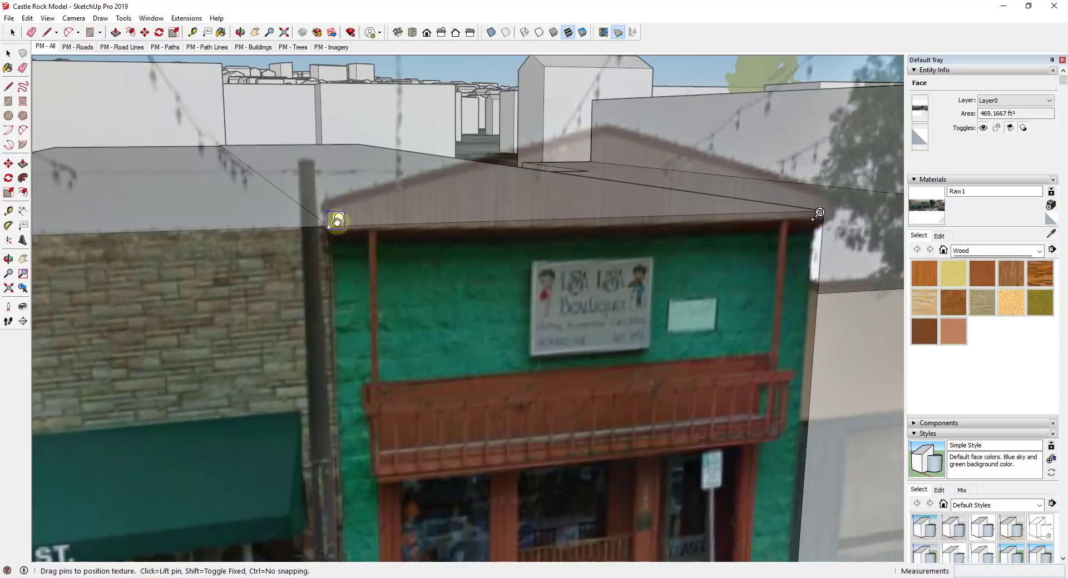
- Move the far lower pin to the boutique face's bottom corner and finish positioning its texture
scroll(336, 225, down, 5)
scroll(764, 334, up, 5)
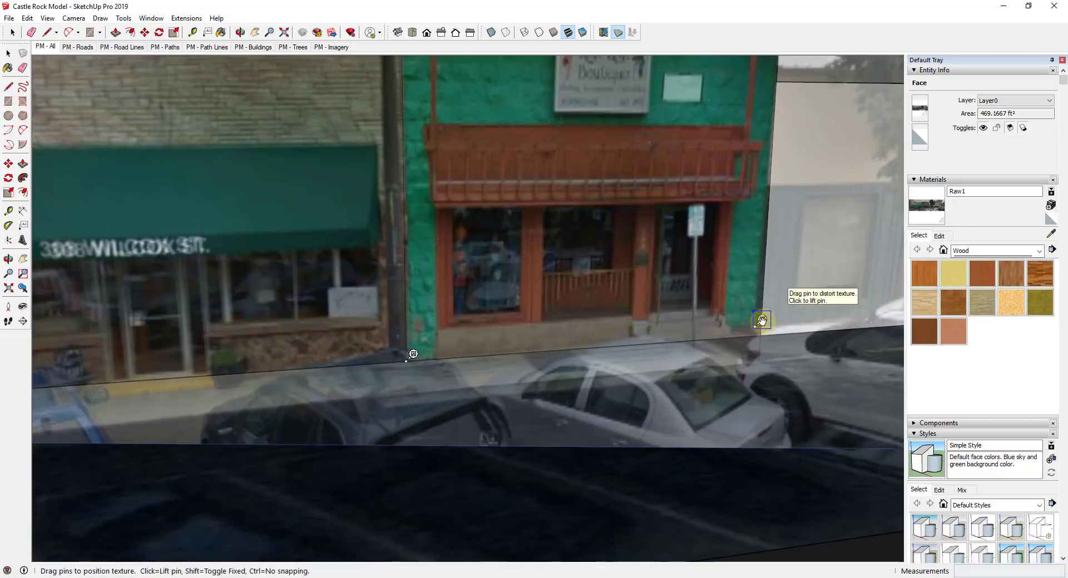
drag(762, 321, 768, 329)
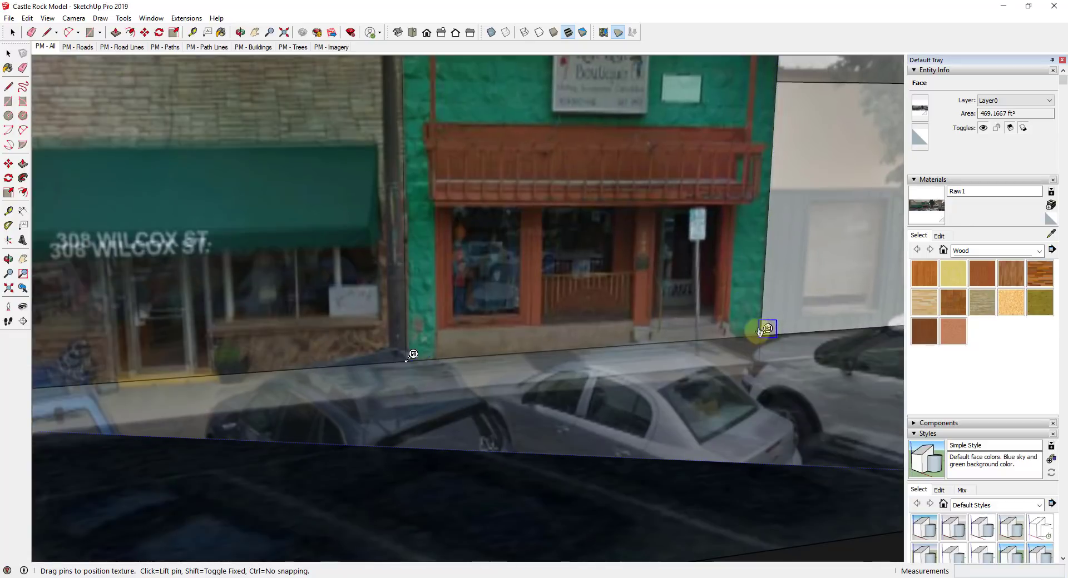
scroll(398, 350, down, 5)
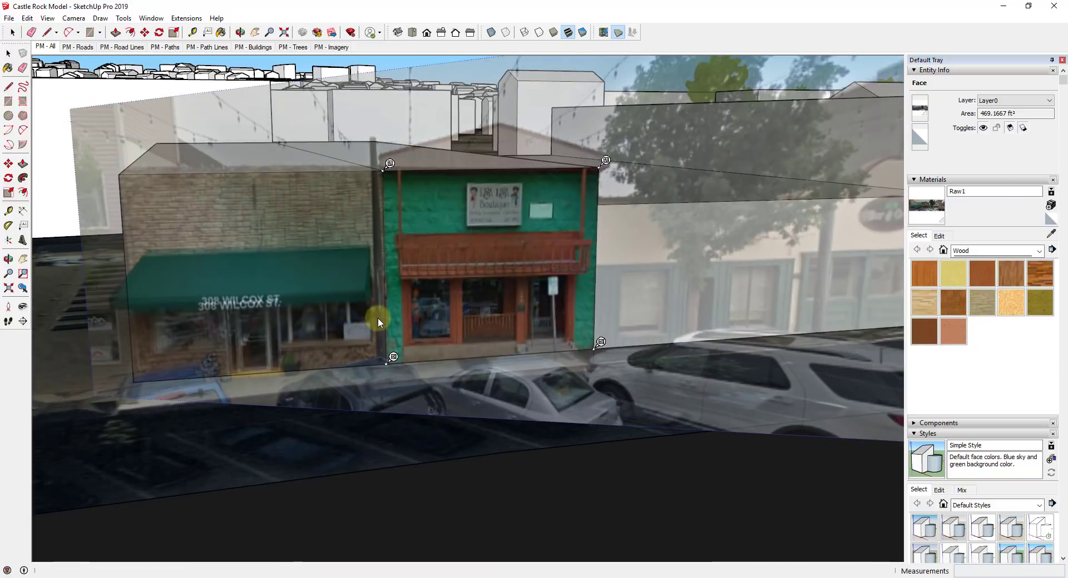
key(Return)
- Reposition the Raw1 texture on the low Bar & Grill building's front face, moving its far upper pin to the roof corner
scroll(473, 258, down, 4)
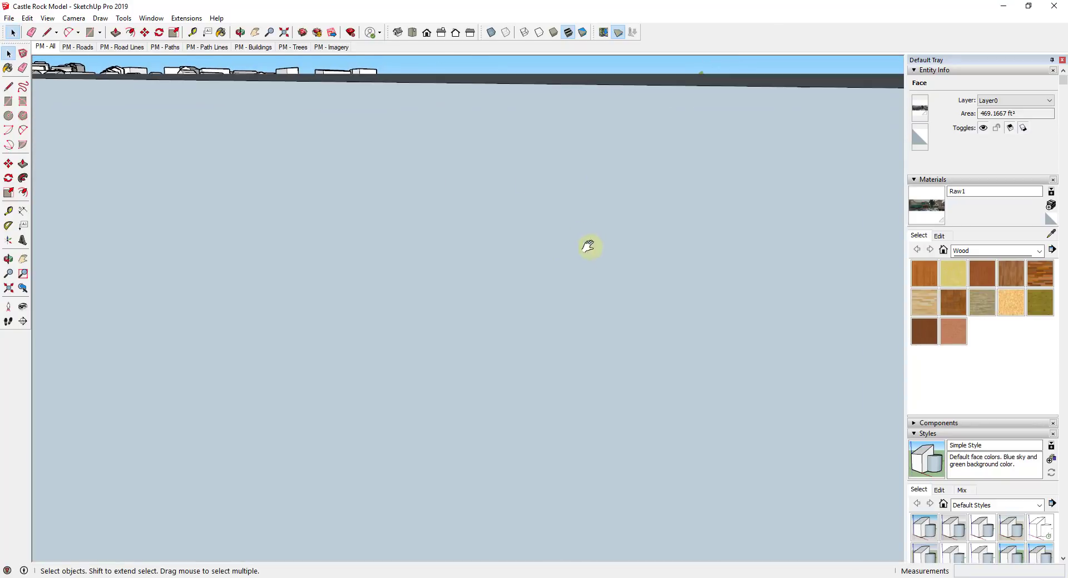
scroll(588, 246, up, 6)
middle_drag(569, 295, 362, 380)
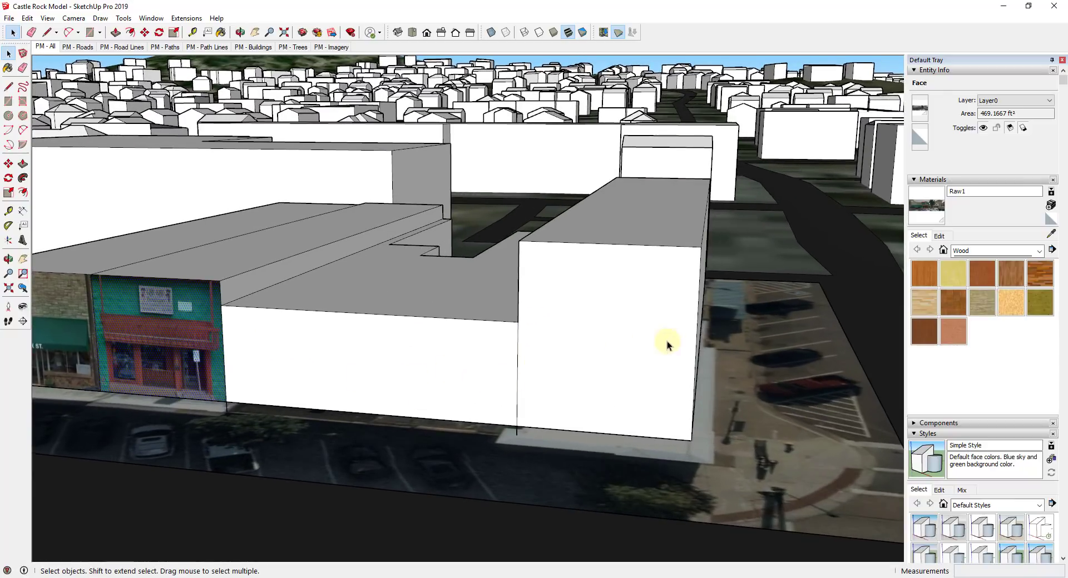
middle_drag(666, 342, 512, 339)
middle_drag(316, 355, 410, 339)
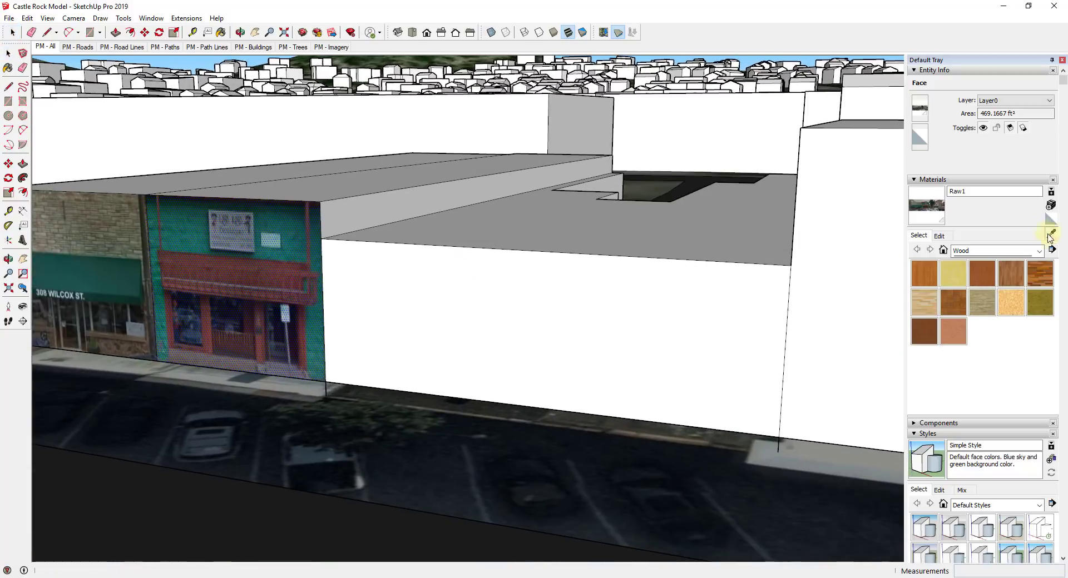
right_click(514, 278)
click(615, 167)
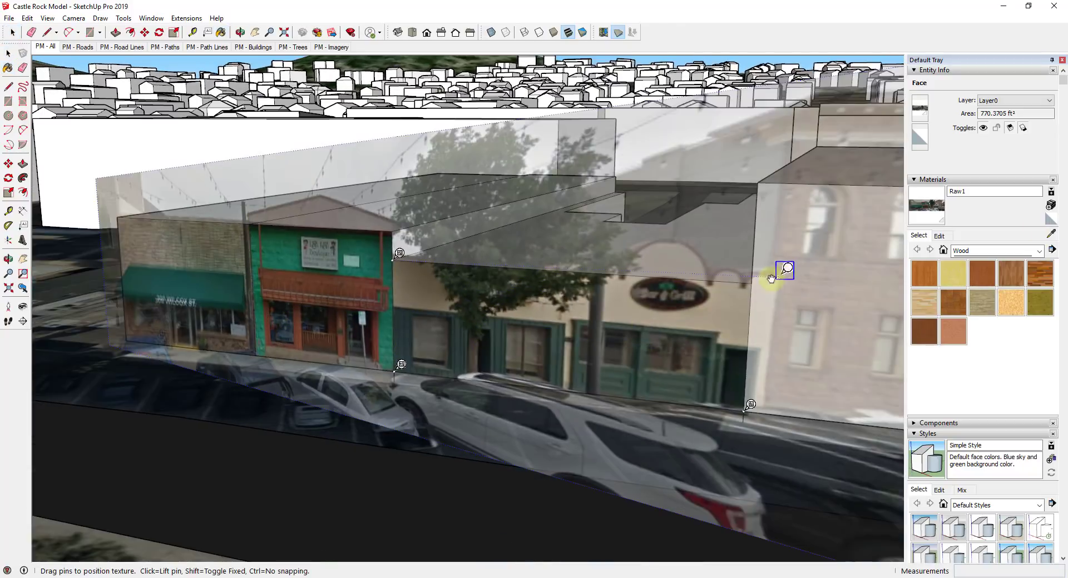
drag(783, 273, 759, 277)
- Check the pins at the Bar & Grill face's corners and finish positioning its texture
scroll(384, 392, up, 5)
scroll(433, 393, down, 4)
scroll(420, 264, up, 5)
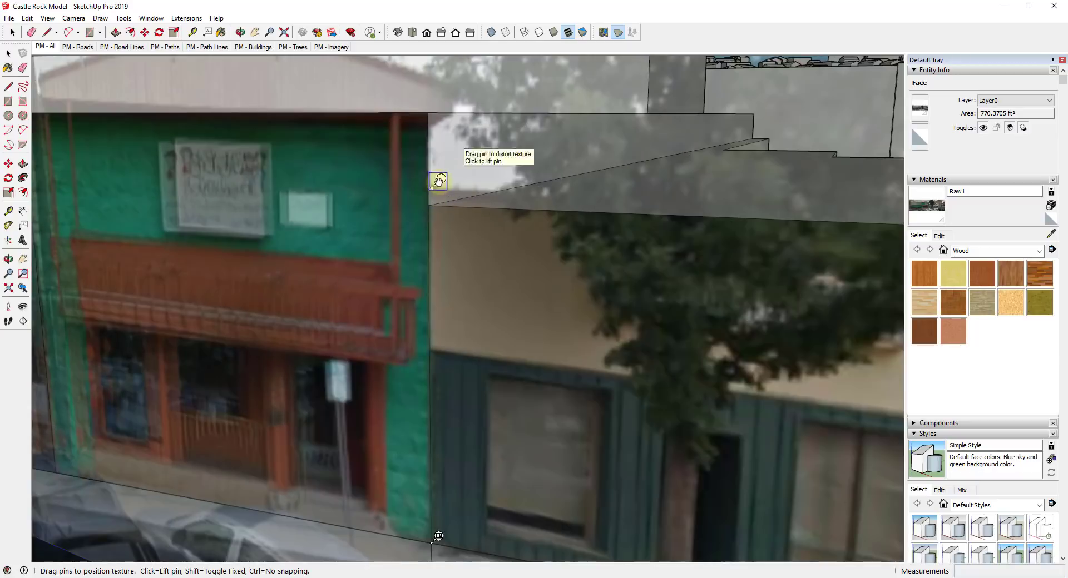
scroll(450, 261, down, 5)
scroll(617, 253, down, 5)
middle_drag(838, 248, 686, 267)
key(Return)
- Sample the Raw1 material from the Bar & Grill facade and paint it onto the tall corner building's front face
scroll(612, 270, up, 3)
key(b)
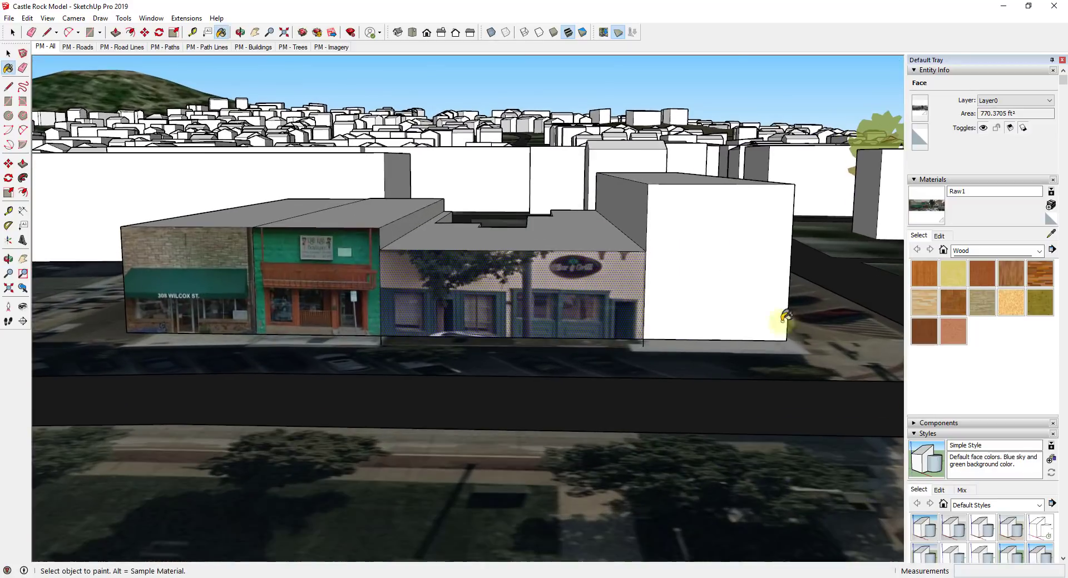
alt+click(590, 300)
click(706, 244)
- Distort the corner building's front texture by moving its pins onto the face's corners, and finish the positioning
scroll(713, 193, up, 4)
middle_drag(716, 193, 779, 206)
key(space)
right_click(782, 240)
mouse_move(813, 389)
click(906, 385)
middle_drag(790, 294, 835, 272)
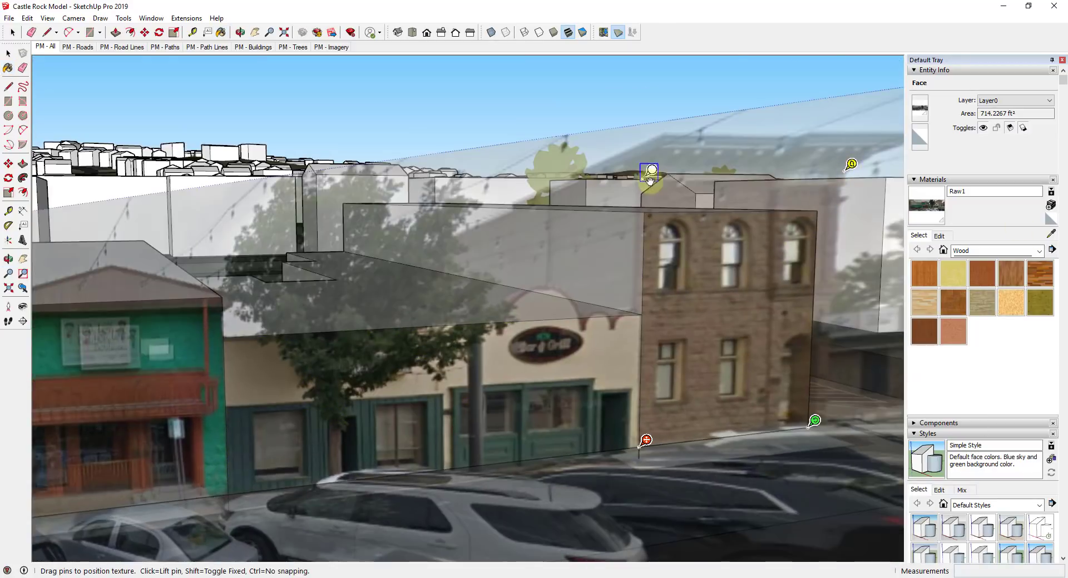
scroll(812, 426, up, 5)
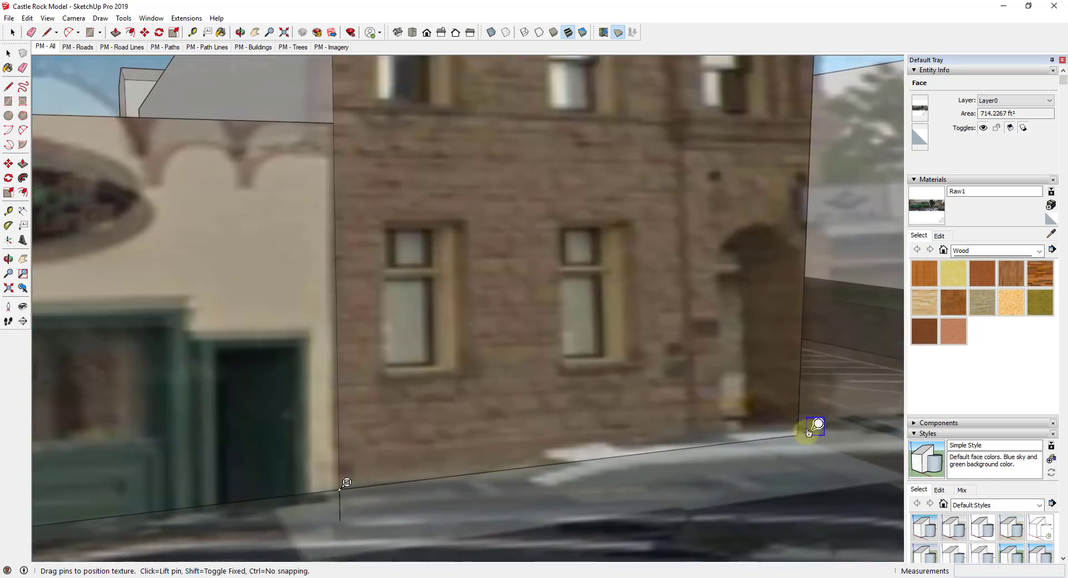
drag(808, 432, 798, 434)
scroll(795, 367, down, 5)
key(Return)
- Reopen texture positioning on the corner building's front face, fine-tune its upper pins at the roofline, and finish
scroll(728, 297, down, 3)
mouse_move(728, 297)
middle_down()
mouse_move(619, 354)
mouse_move(724, 348)
middle_up()
key(b)
scroll(328, 353, up, 4)
scroll(328, 353, down, 5)
middle_drag(640, 333, 505, 314)
middle_drag(493, 409, 534, 408)
scroll(503, 279, up, 4)
right_click(505, 252)
click(631, 426)
right_click(461, 248)
click(492, 308)
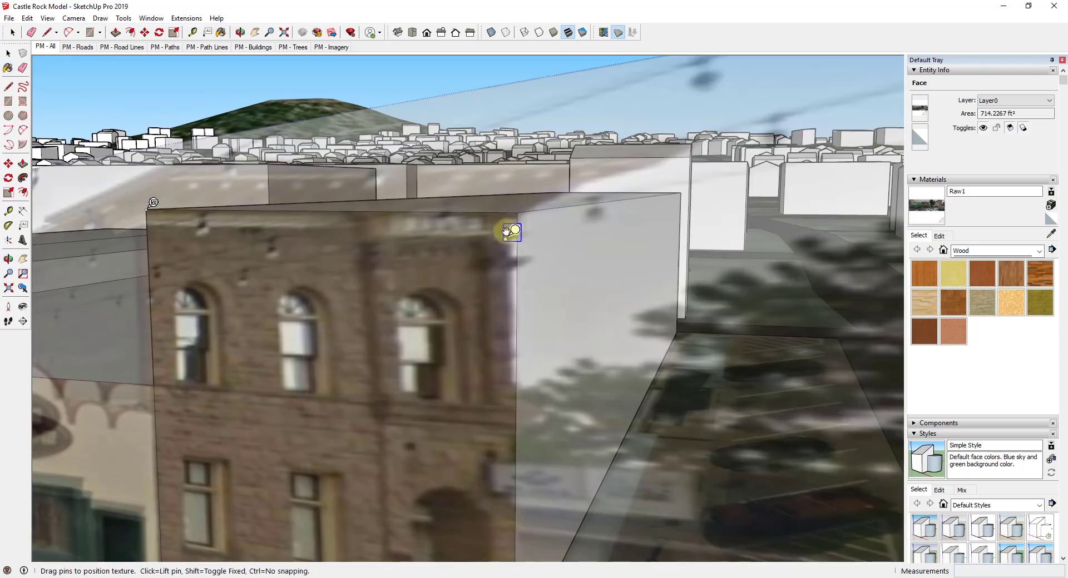
scroll(507, 232, down, 3)
middle_drag(387, 290, 402, 291)
drag(522, 228, 530, 227)
key(Return)
scroll(544, 338, down, 5)
- Examine the row of textured facades and the corner building's blank side face
mouse_move(537, 333)
middle_down()
mouse_move(453, 312)
mouse_move(490, 297)
middle_up()
scroll(364, 354, up, 5)
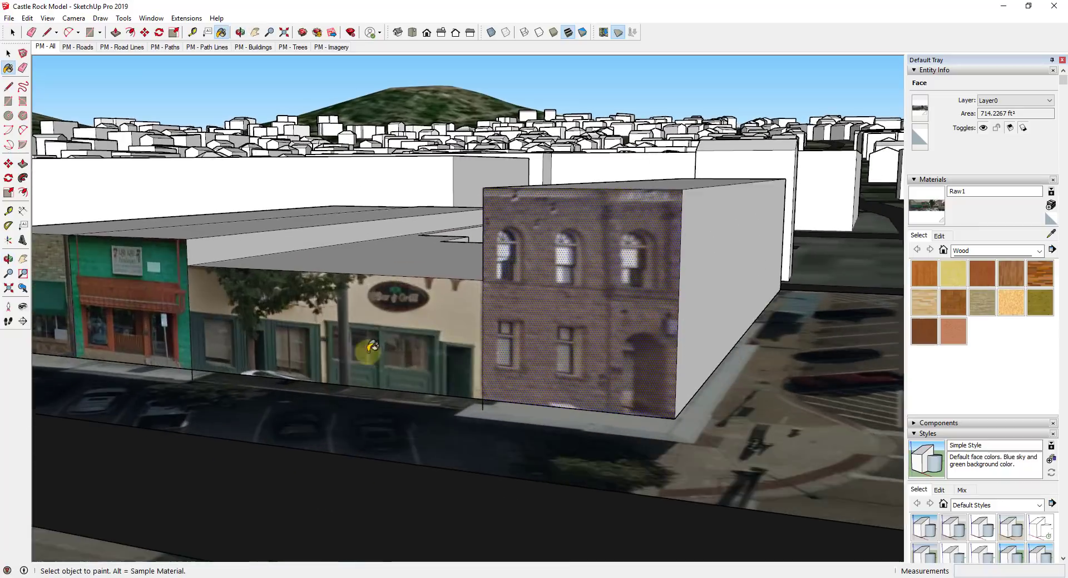
scroll(382, 347, down, 3)
middle_drag(532, 349, 504, 375)
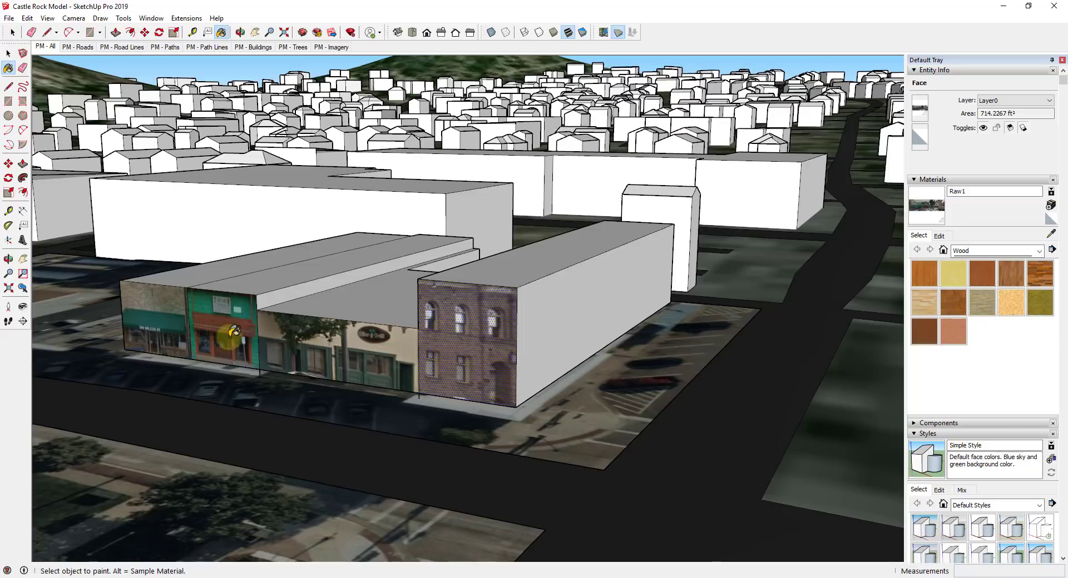
scroll(239, 333, up, 4)
scroll(245, 336, down, 4)
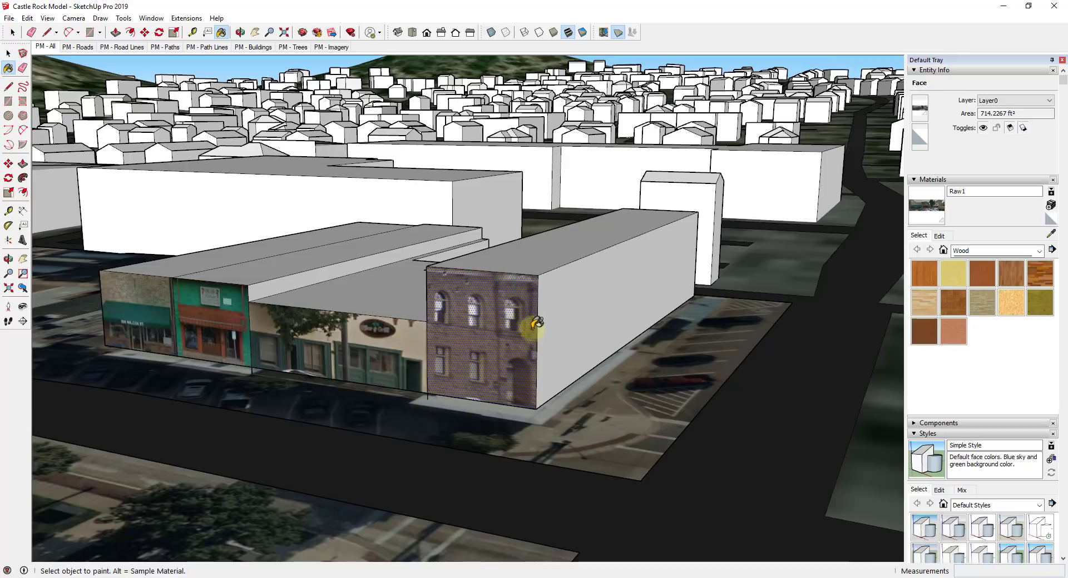
mouse_move(561, 311)
middle_down()
mouse_move(596, 311)
mouse_move(582, 305)
middle_up()
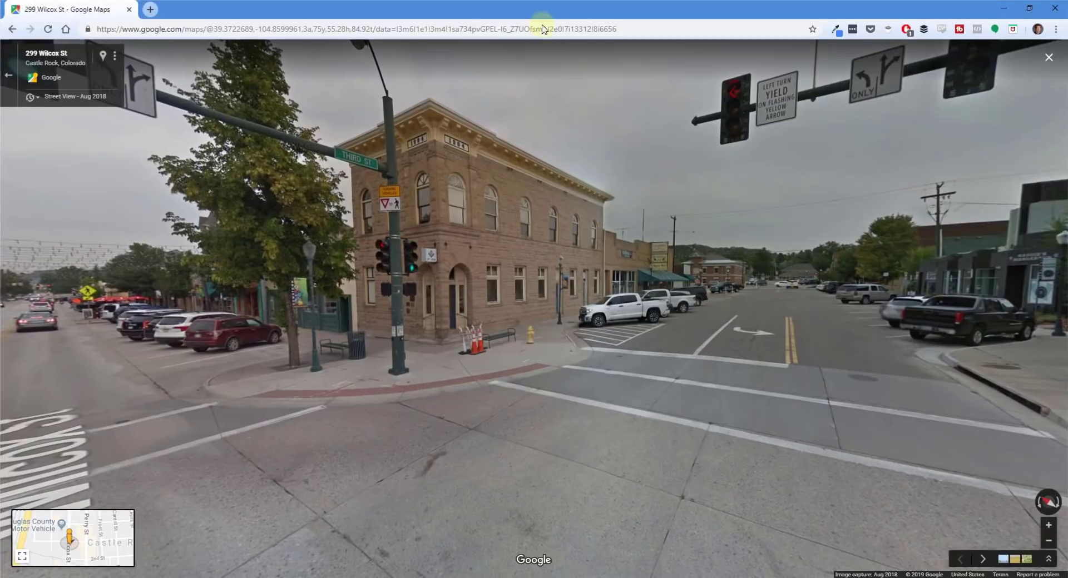
- Switch to Google Street View and move along Third St to face the corner building's long side squarely
click(160, 377)
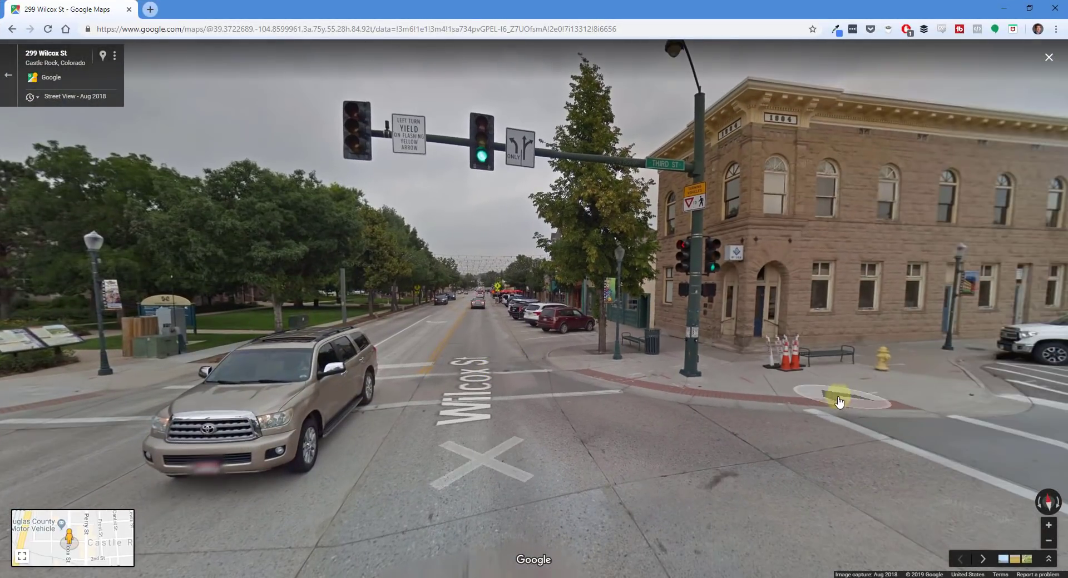
click(838, 401)
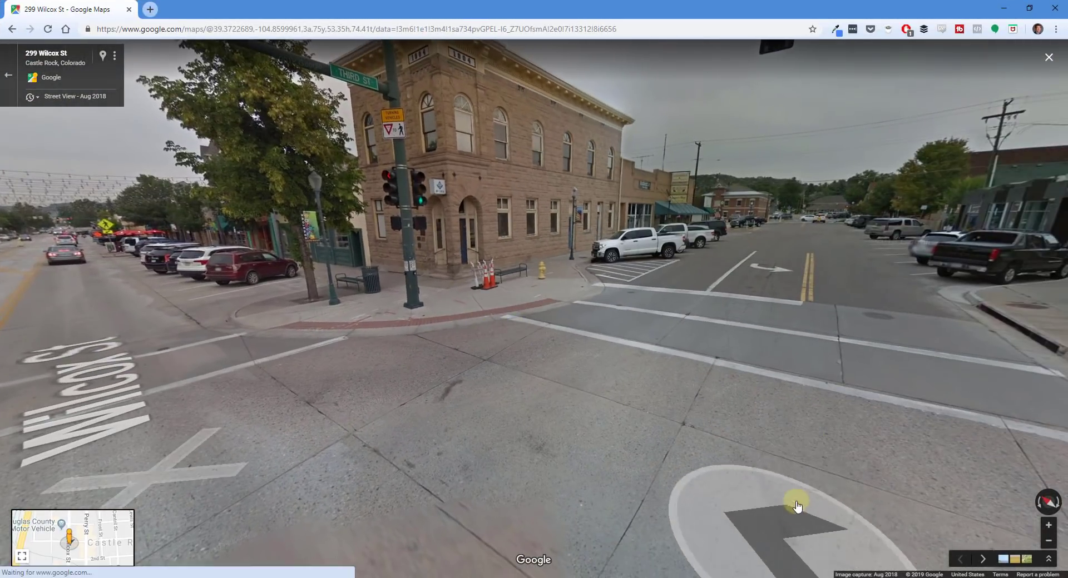
drag(569, 227, 610, 344)
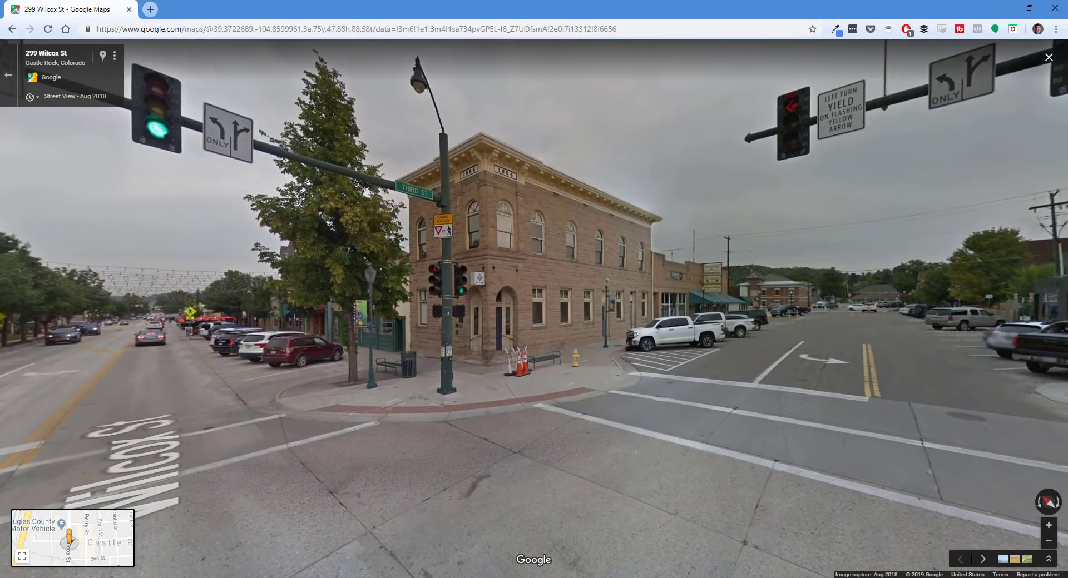
click(818, 419)
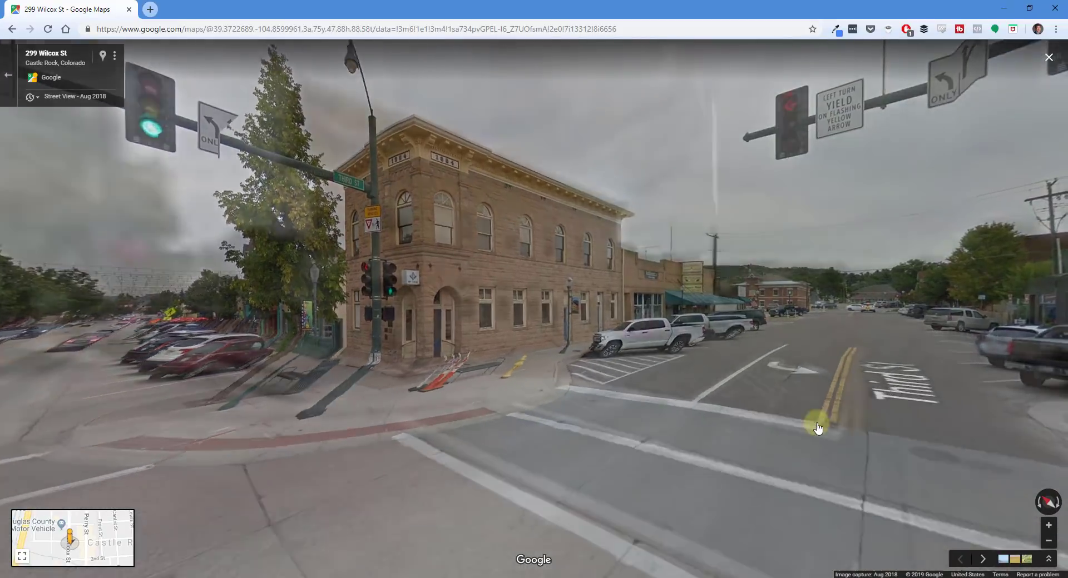
click(740, 414)
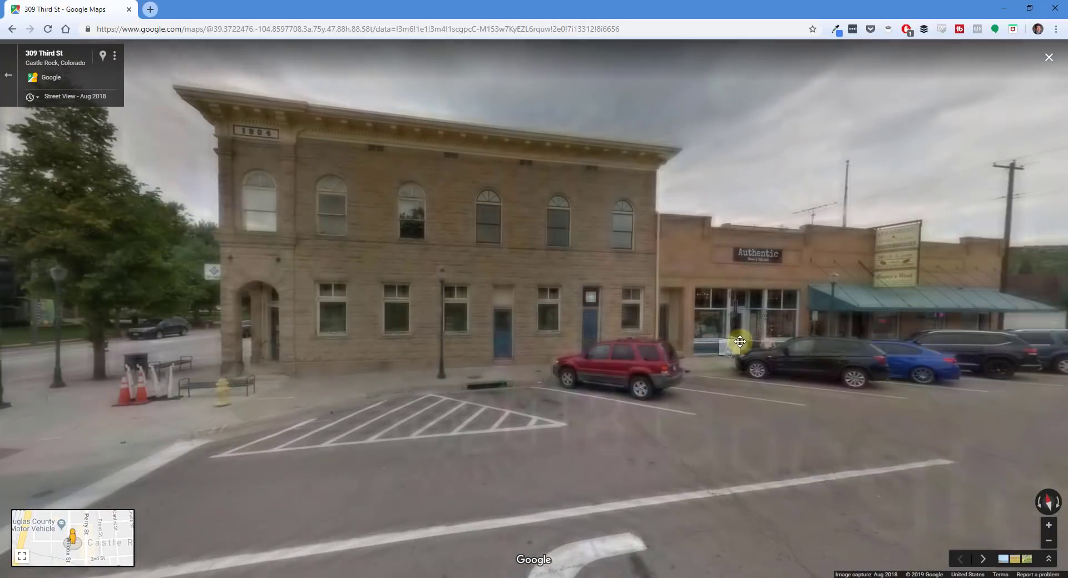
click(806, 443)
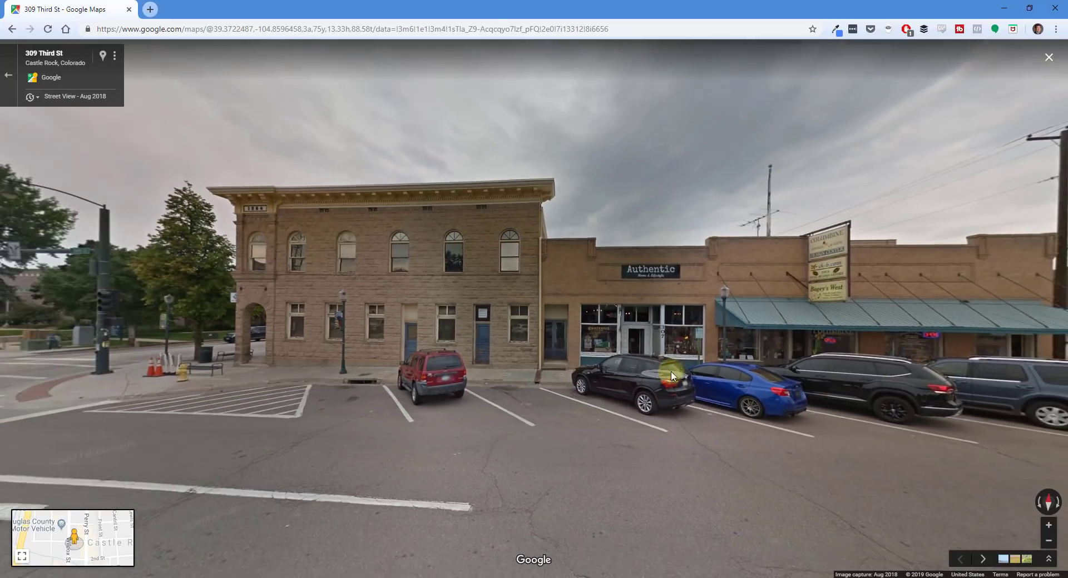
drag(880, 338, 837, 327)
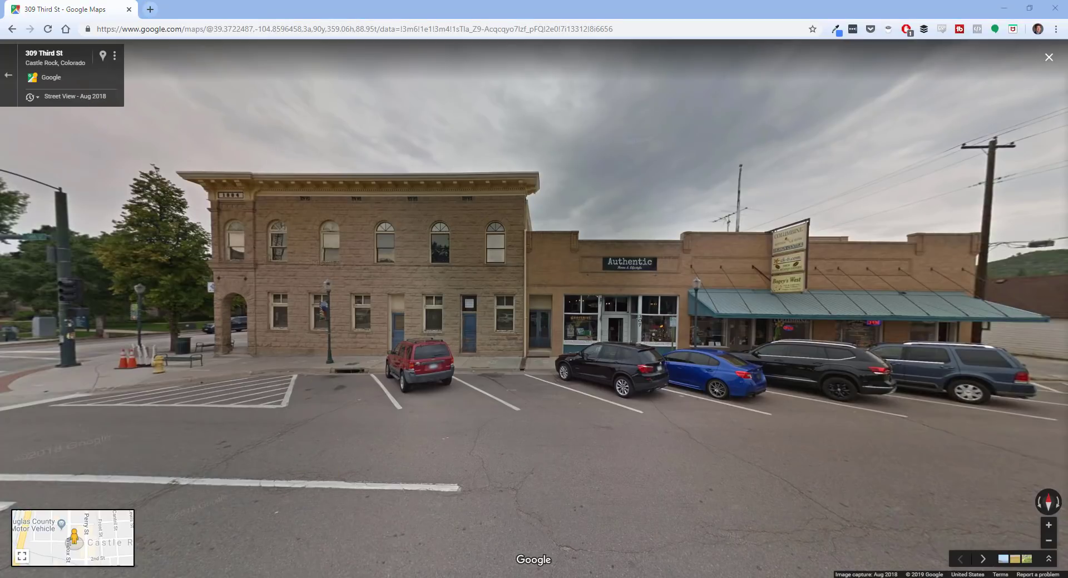
- Snip the complete Third St facade with the Snipping Tool and save it as a JPEG file named Raw
drag(1067, 100, 171, 80)
click(98, 111)
drag(165, 153, 1011, 409)
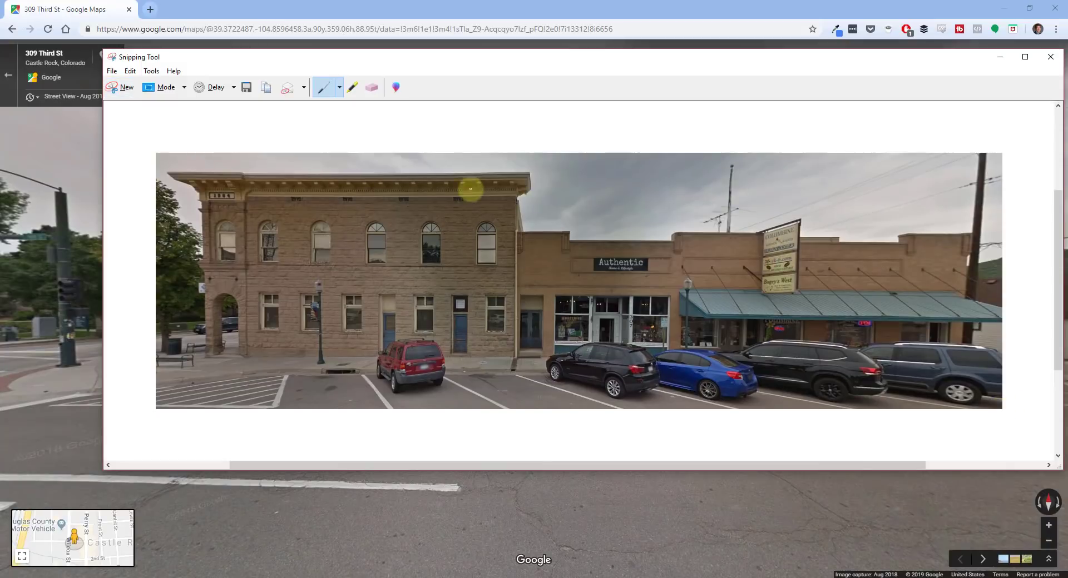
click(246, 89)
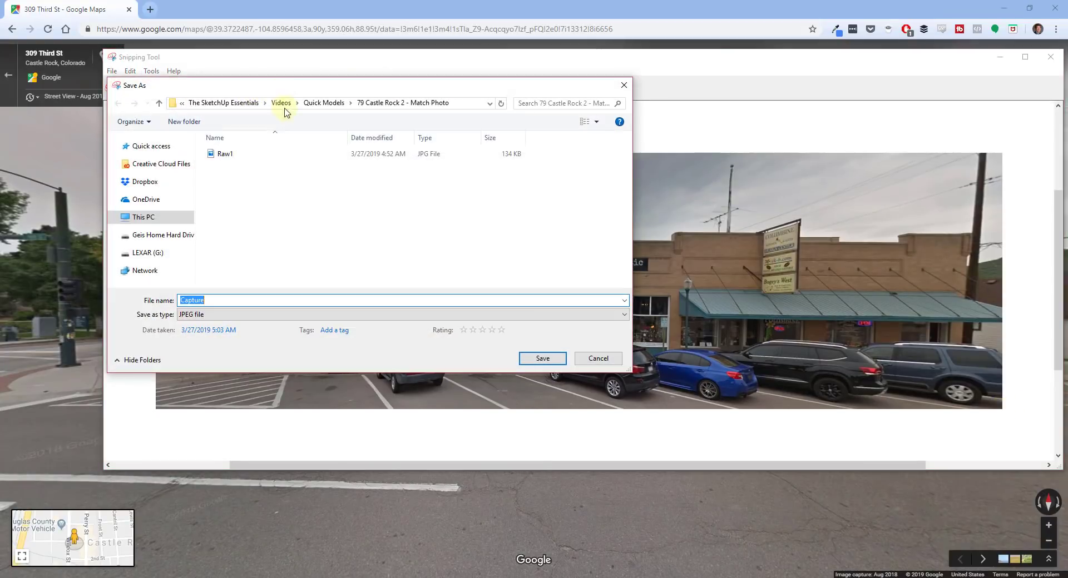
text(Raw)
key(Return)
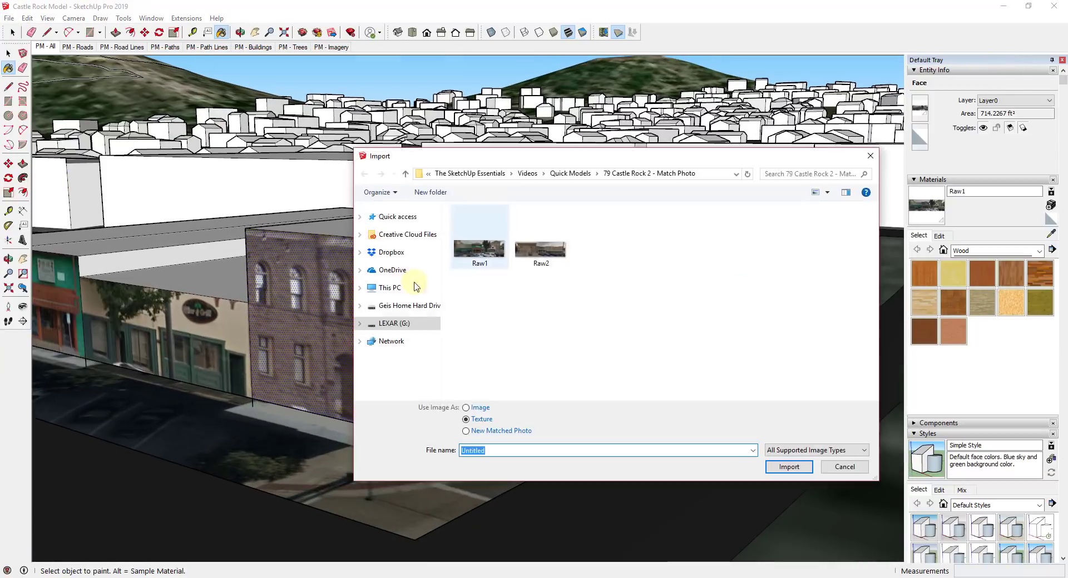
- Import the Third St capture into SketchUp as a texture on the corner building's long side face, starting at its front lower corner
double_click(541, 250)
click(368, 425)
click(726, 219)
- Open texture positioning on the long side face and start placing the near pins on the pictured stone facade's corners
key(space)
click(474, 251)
right_click(474, 252)
mouse_move(534, 399)
click(612, 398)
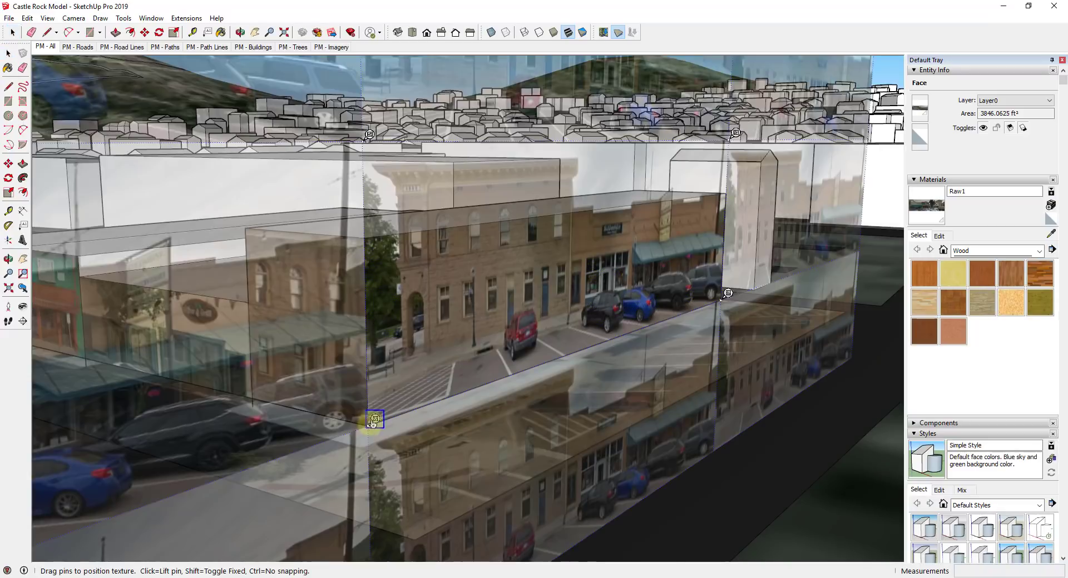
scroll(405, 363, up, 5)
scroll(381, 172, down, 3)
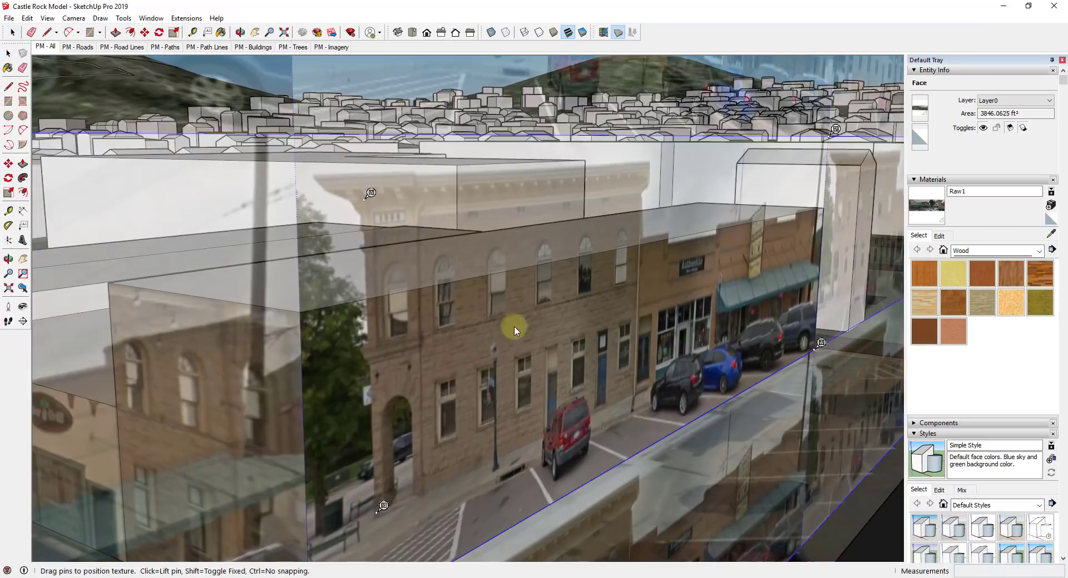
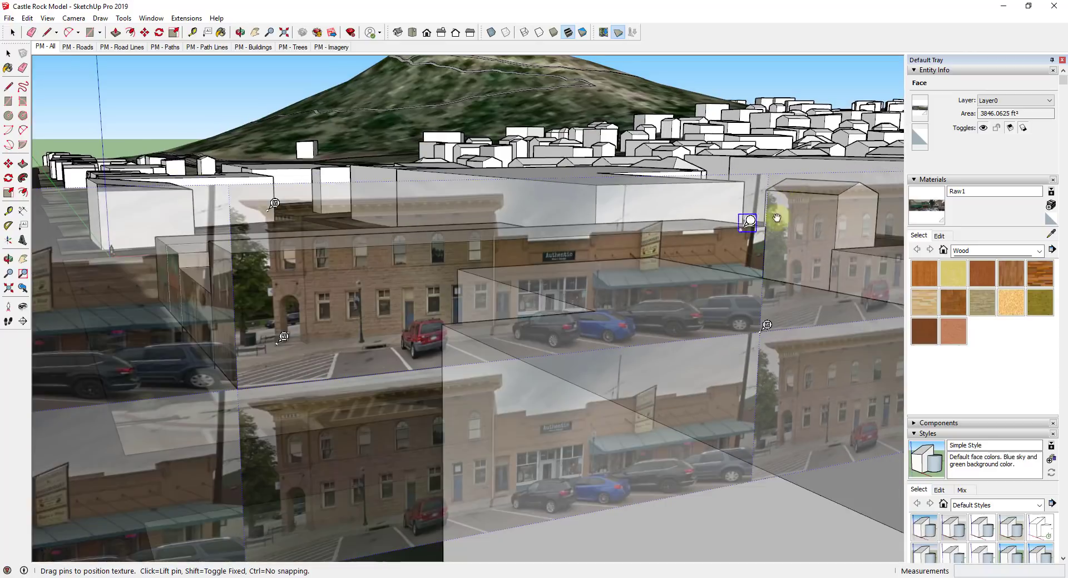
- Finish positioning the imported Third St image on the corner building's long side face and apply it
middle_drag(639, 225, 695, 254)
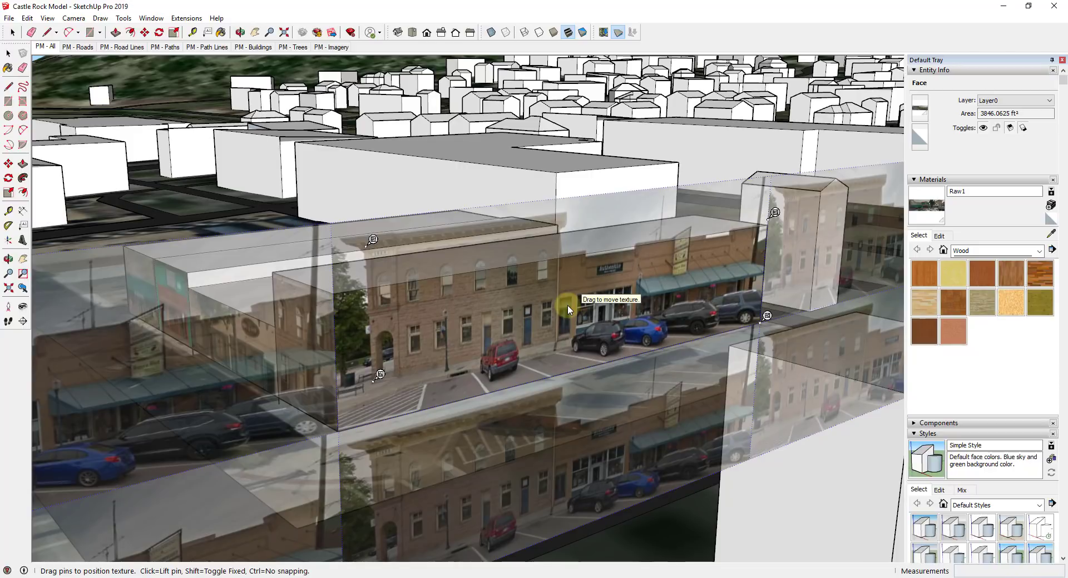
key(Return)
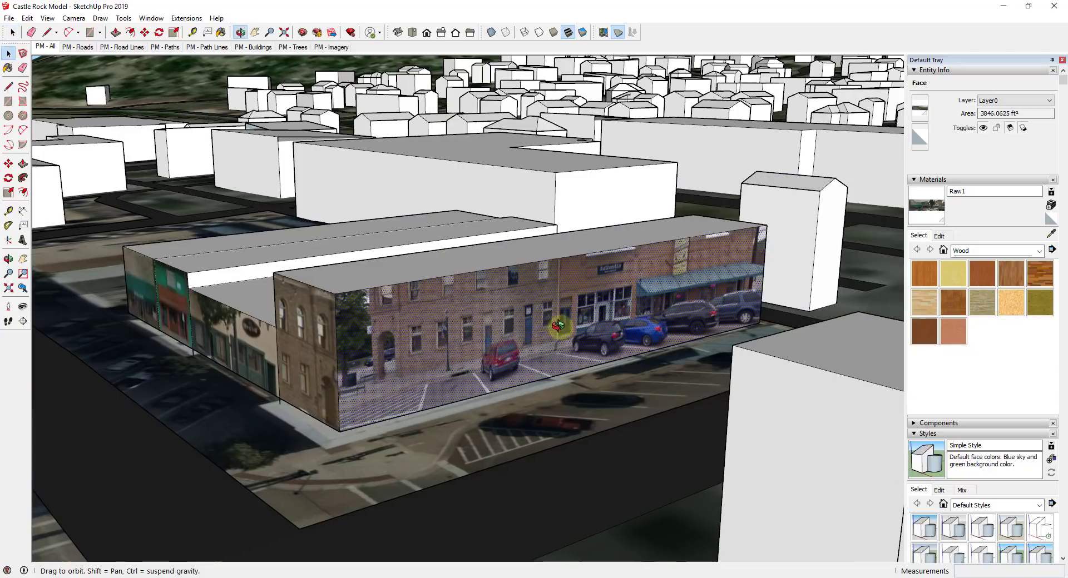
- Draw a vertical line up the long side face from base to roof edge, where the stone facade meets the storefronts
scroll(551, 325, up, 3)
scroll(623, 395, up, 2)
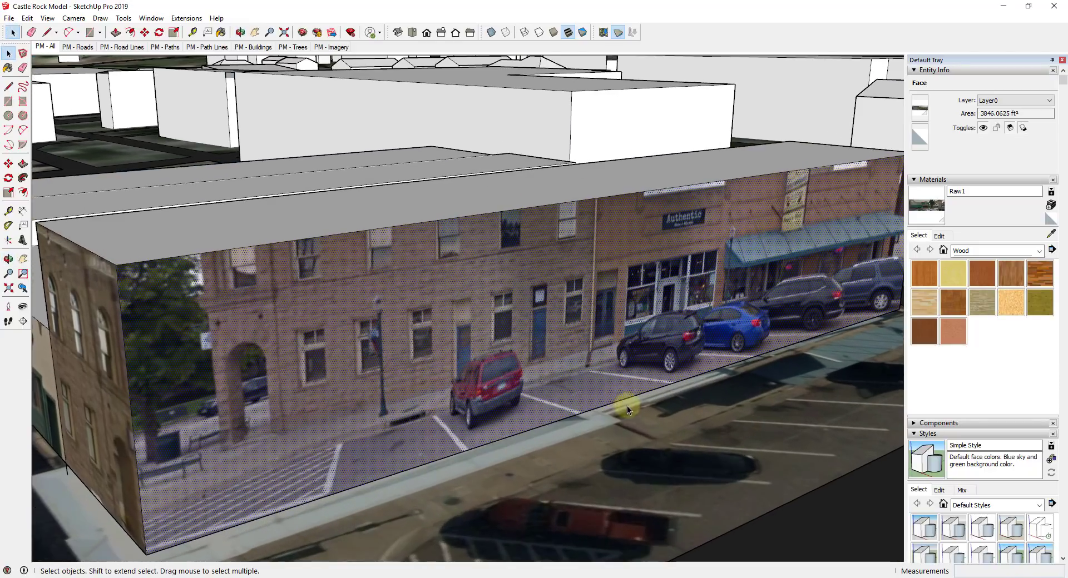
scroll(621, 418, up, 4)
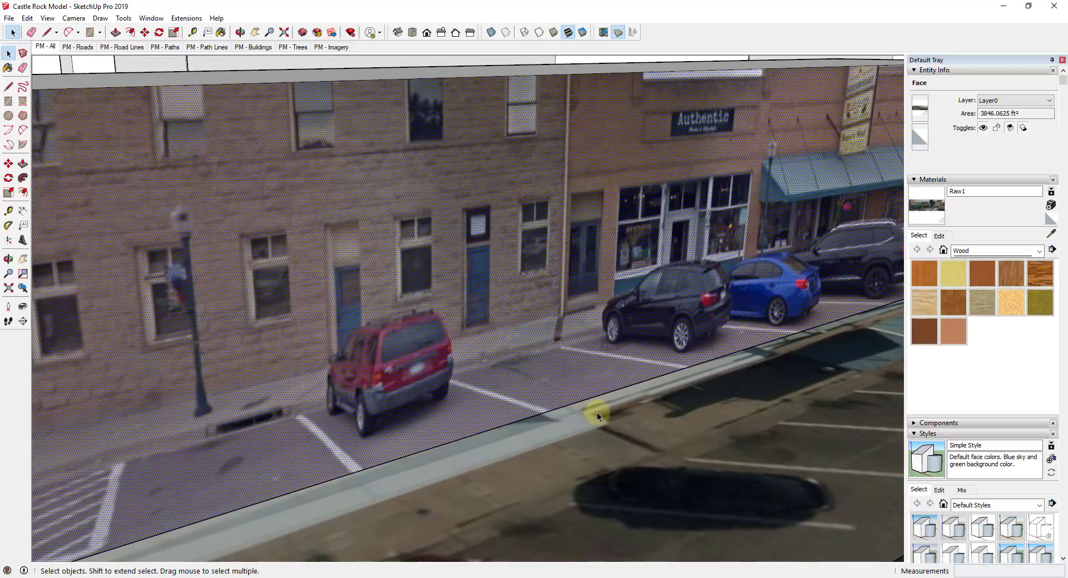
scroll(589, 340, down, 6)
middle_drag(600, 328, 587, 389)
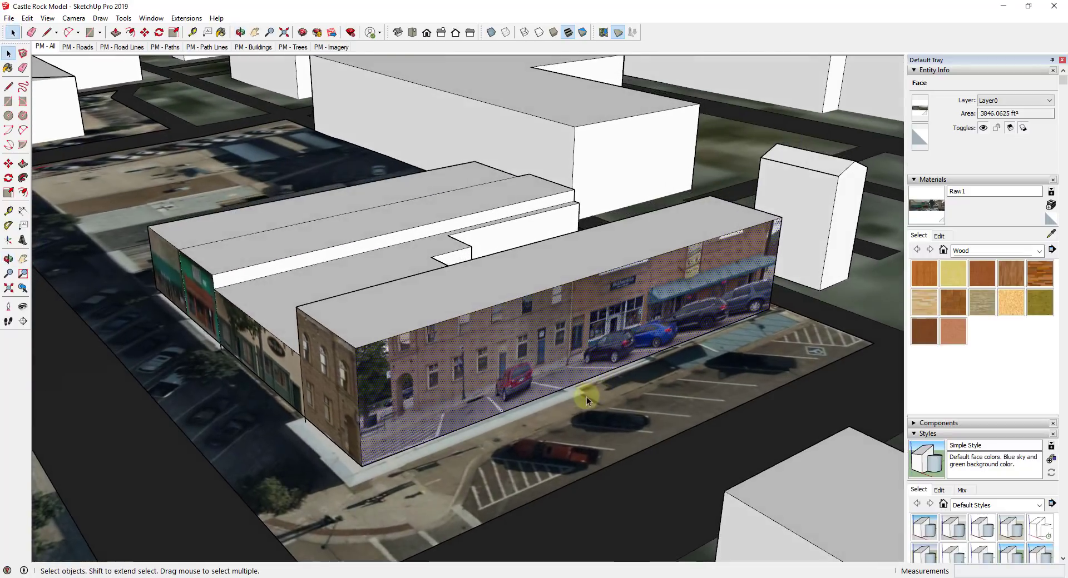
scroll(576, 394, up, 3)
scroll(579, 385, up, 1)
key(l)
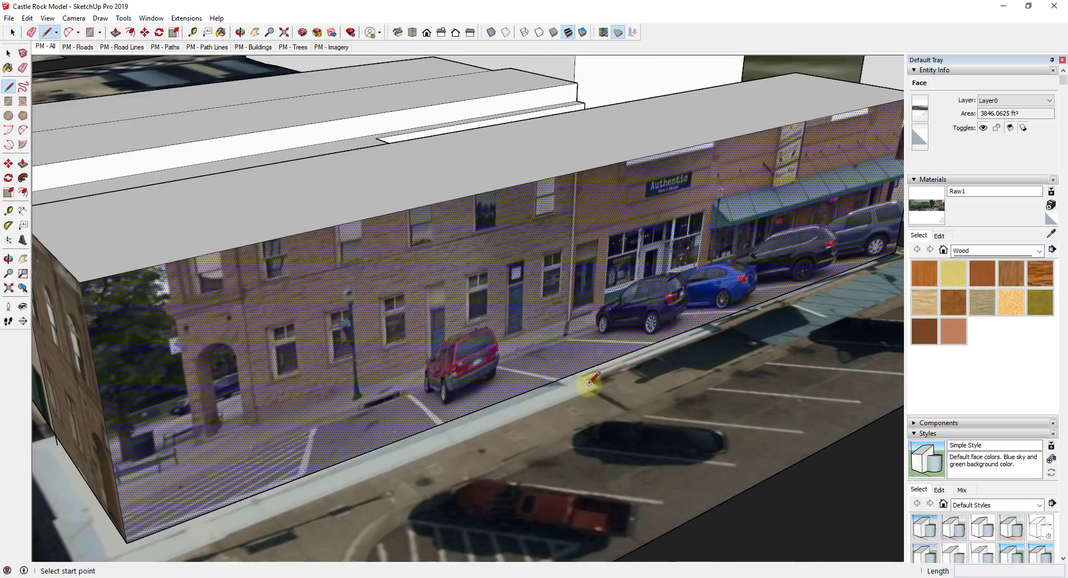
scroll(581, 381, up, 4)
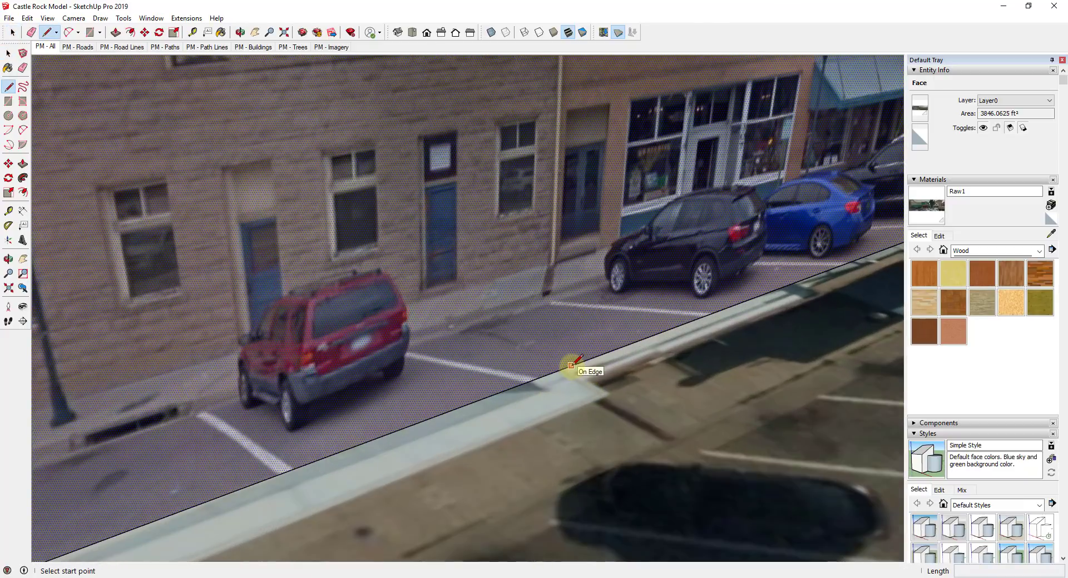
click(576, 364)
scroll(576, 364, down, 6)
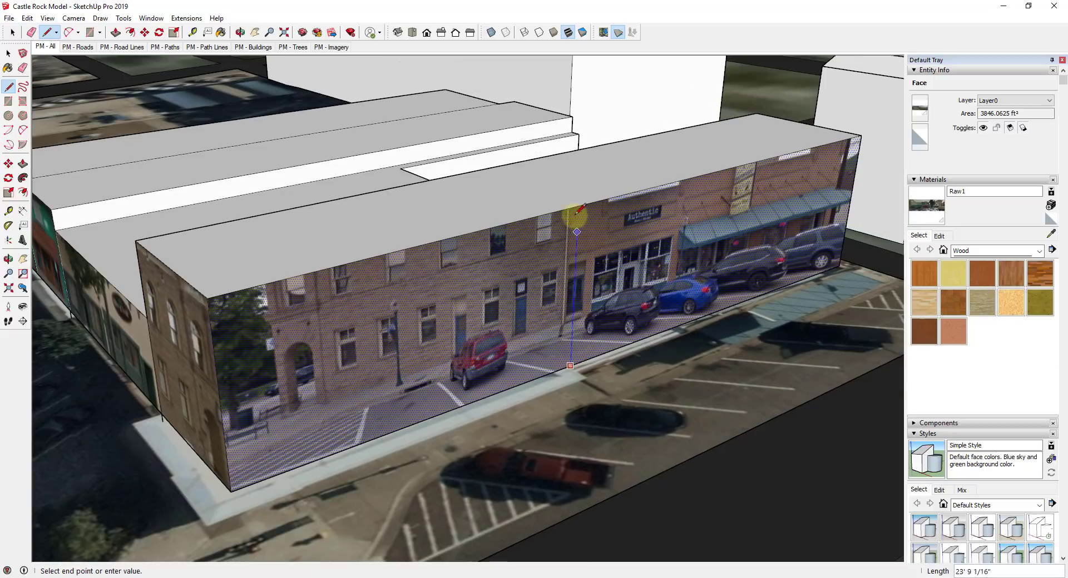
click(578, 205)
key(space)
scroll(553, 194, down, 3)
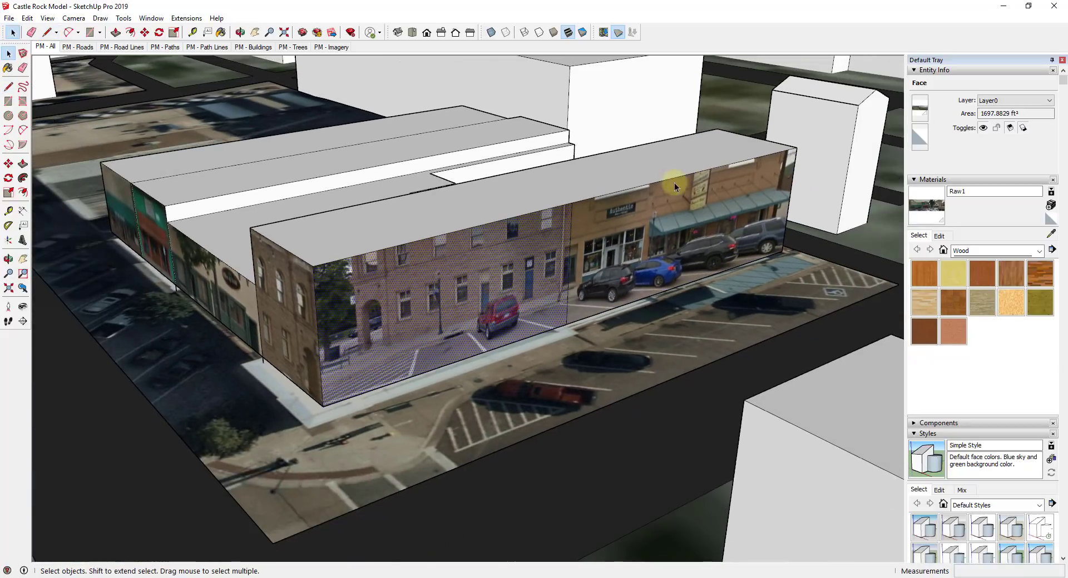
- Draw a line across the corner building's roof from the top of the facade dividing line to its back edge
scroll(679, 188, up, 3)
click(629, 165)
key(l)
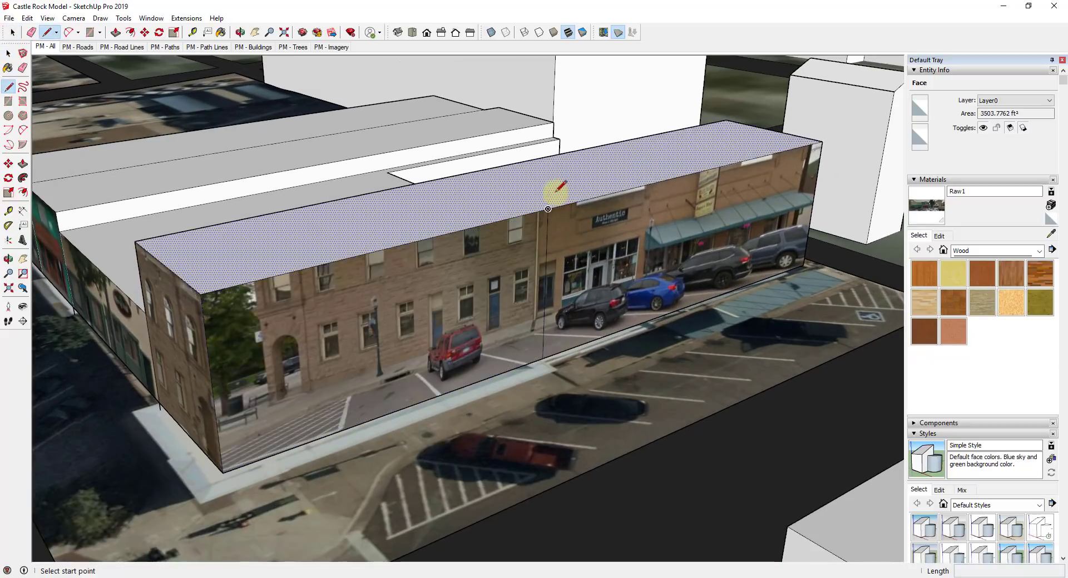
click(548, 209)
click(458, 174)
key(space)
- Push the roof of the storefront section down about 8' 11"
click(619, 183)
key(p)
drag(619, 183, 629, 233)
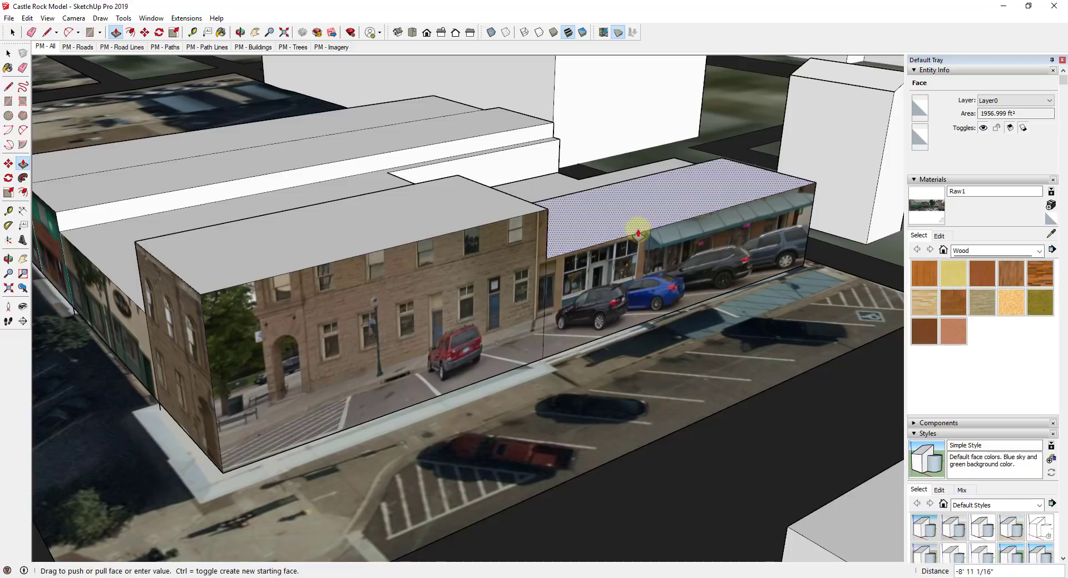
key(space)
- Open texture positioning on the stone section's face and reseat the two near pins on the pictured stone facade's lower and upper corners
right_click(398, 288)
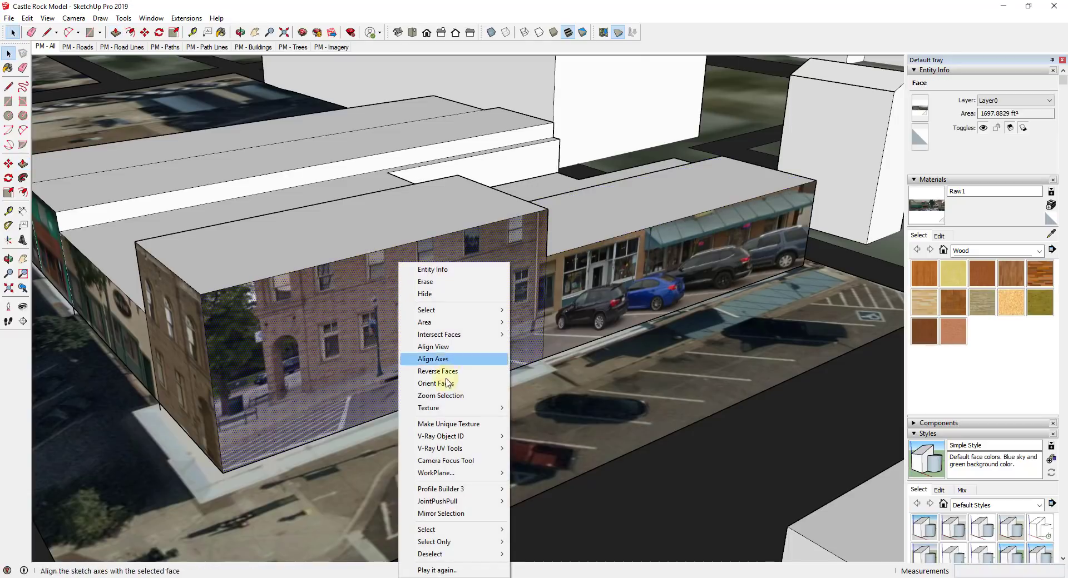
mouse_move(448, 410)
click(549, 415)
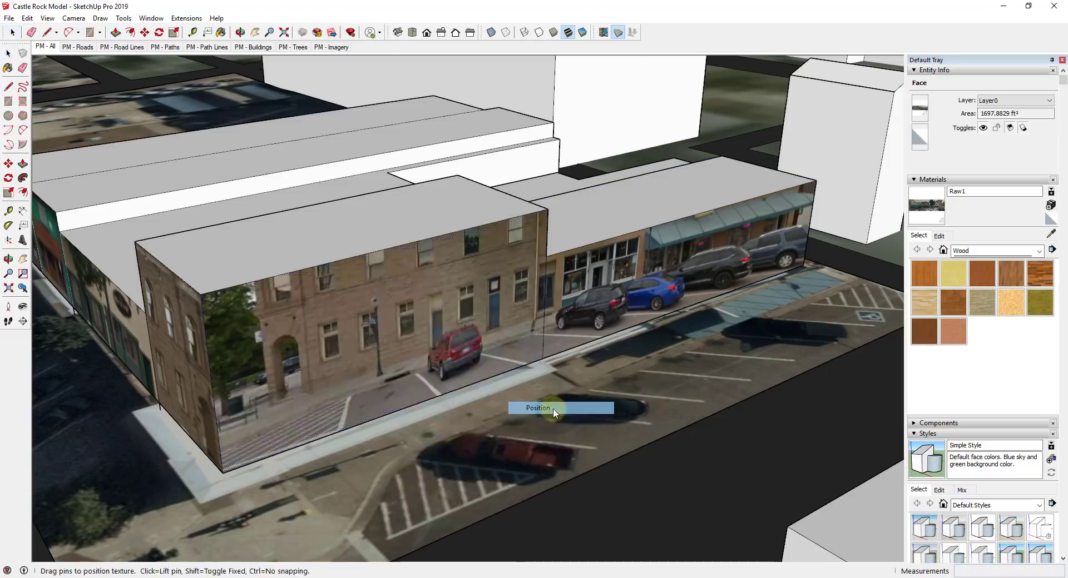
click(228, 461)
scroll(275, 397, up, 3)
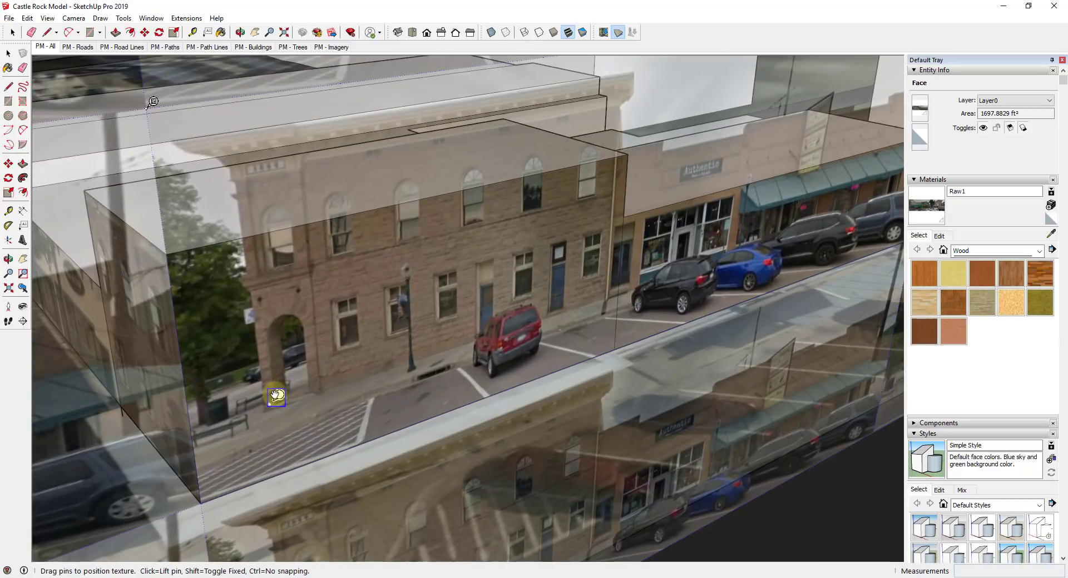
click(274, 401)
scroll(268, 384, down, 3)
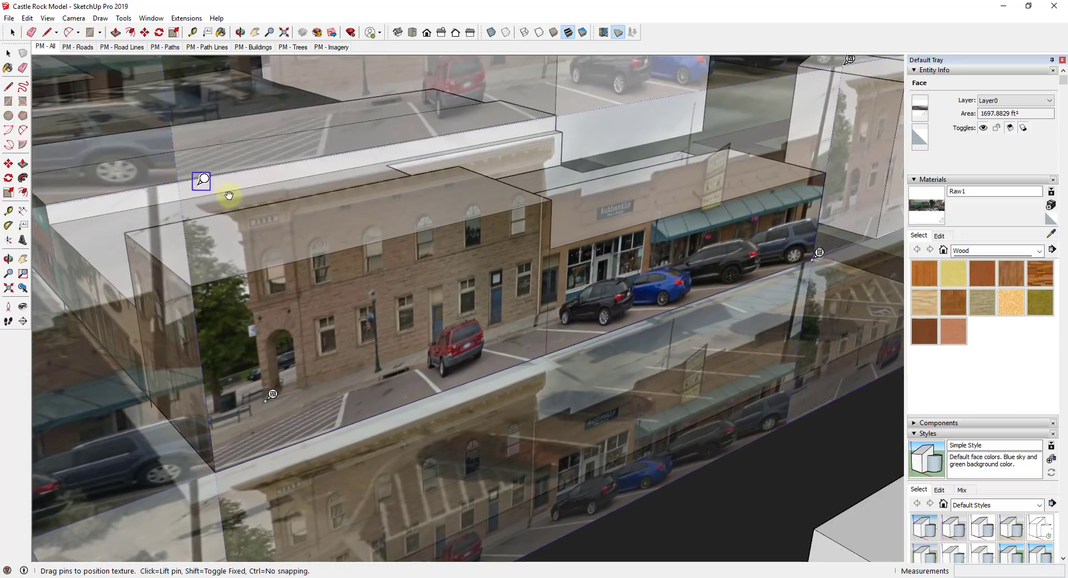
click(193, 178)
scroll(243, 206, up, 3)
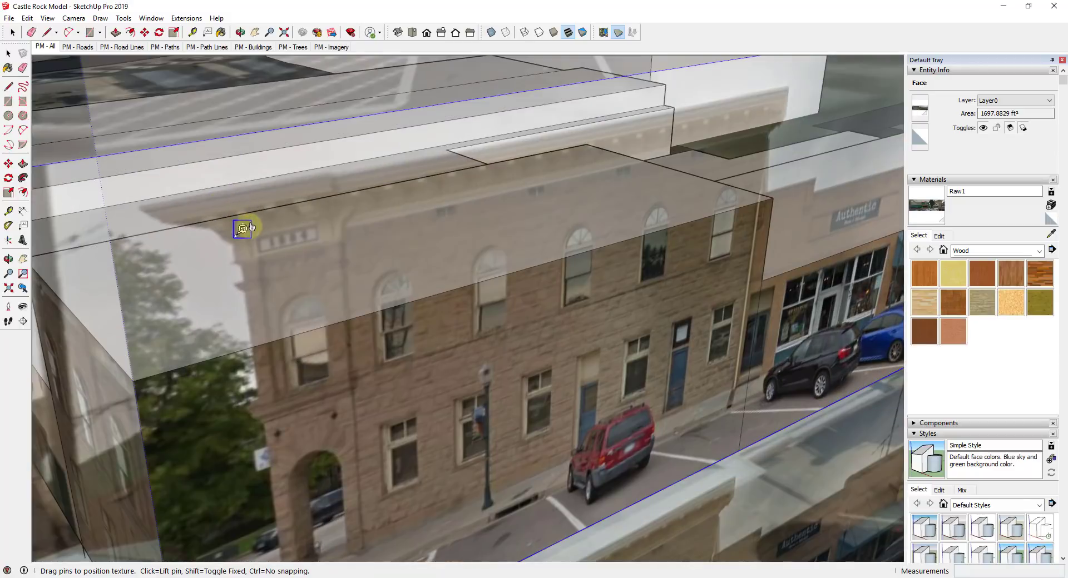
click(245, 228)
- Pull the two near texture pins onto the stone face's near lower and upper corners
scroll(247, 226, down, 3)
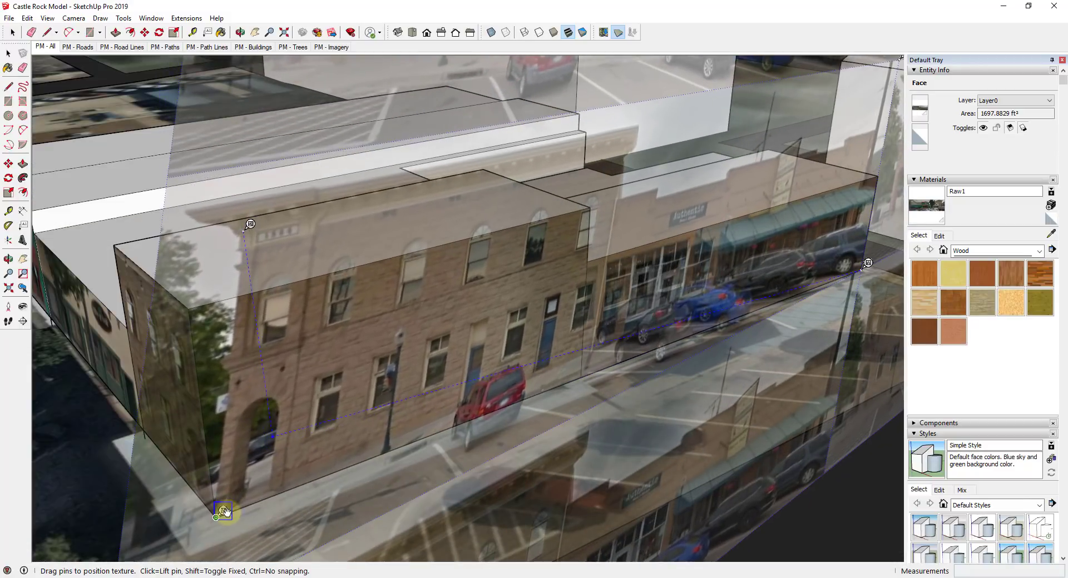
click(222, 510)
click(250, 224)
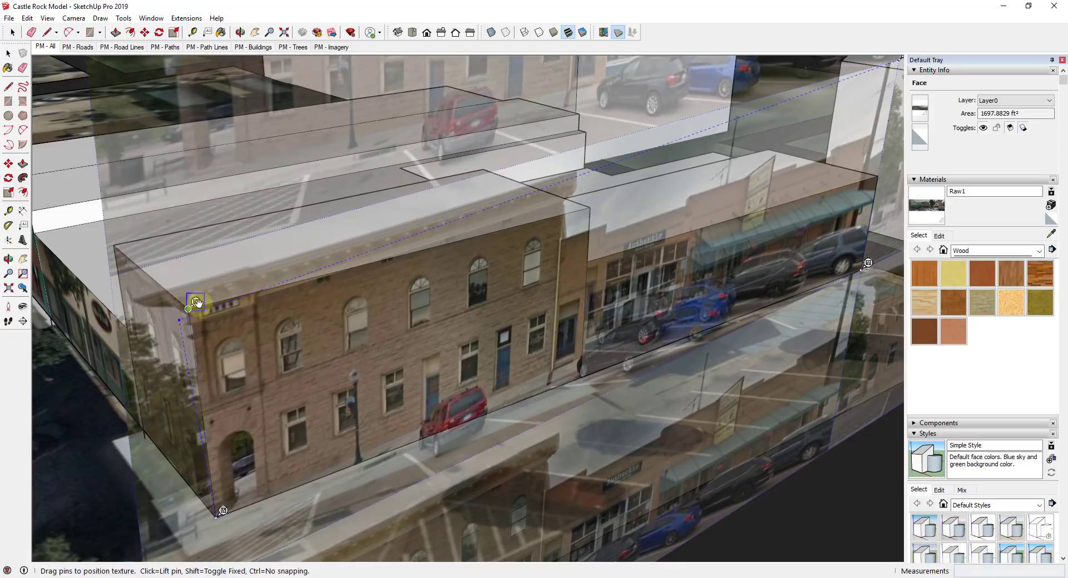
- Reseat the two far pins on the pictured stone facade's far corners, stretch them to the face's far corners, and apply the texture
scroll(797, 251, down, 3)
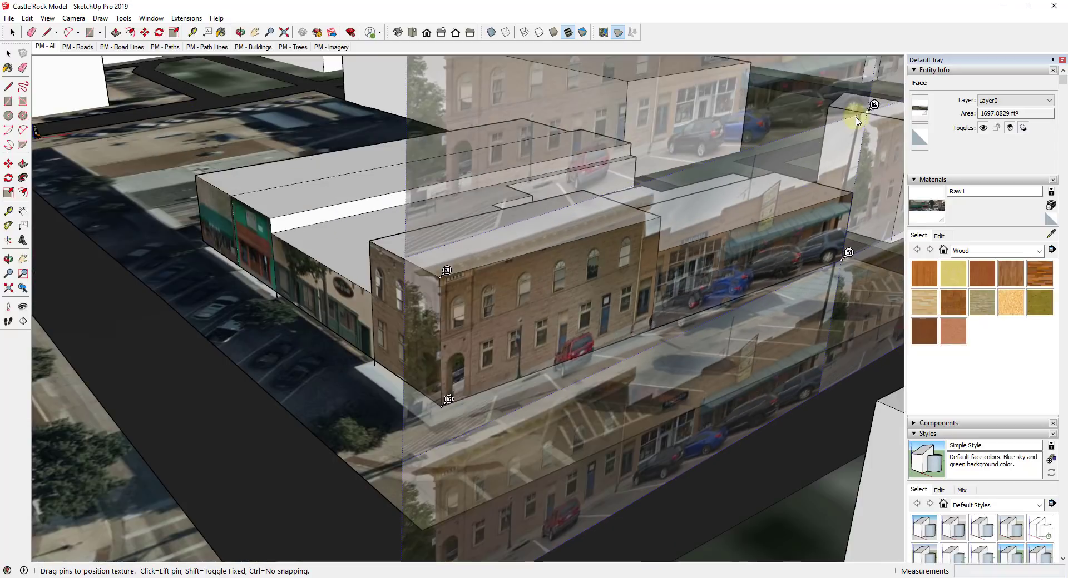
scroll(667, 198, up, 5)
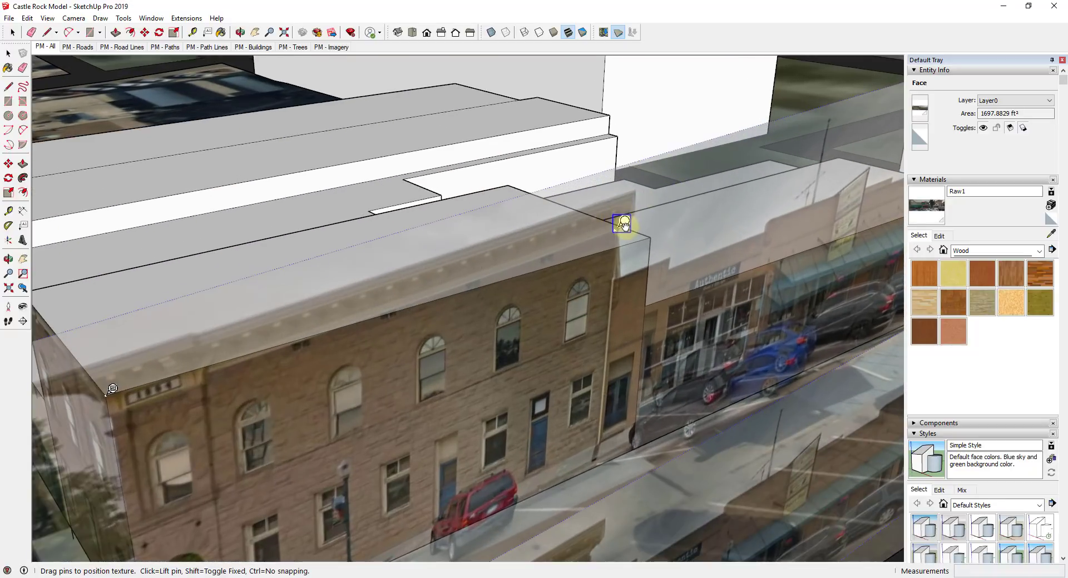
drag(627, 225, 656, 237)
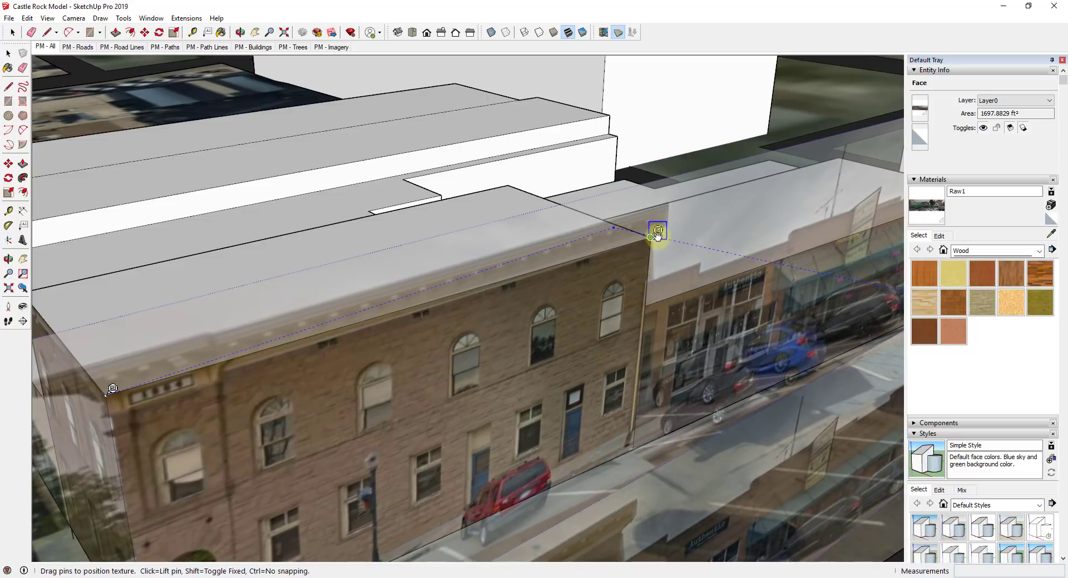
scroll(592, 248, down, 5)
scroll(802, 261, up, 3)
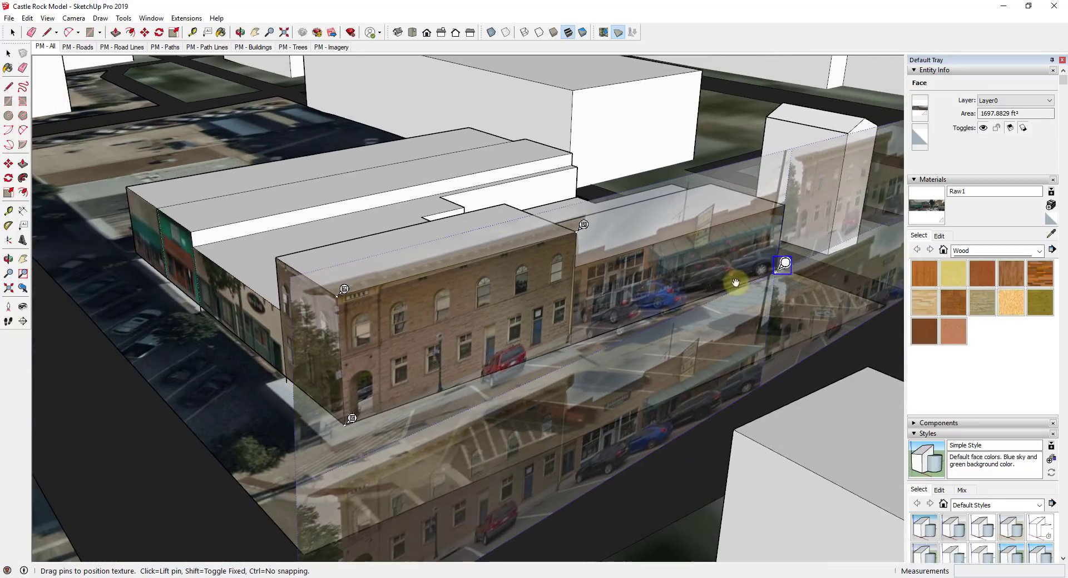
scroll(781, 266, up, 5)
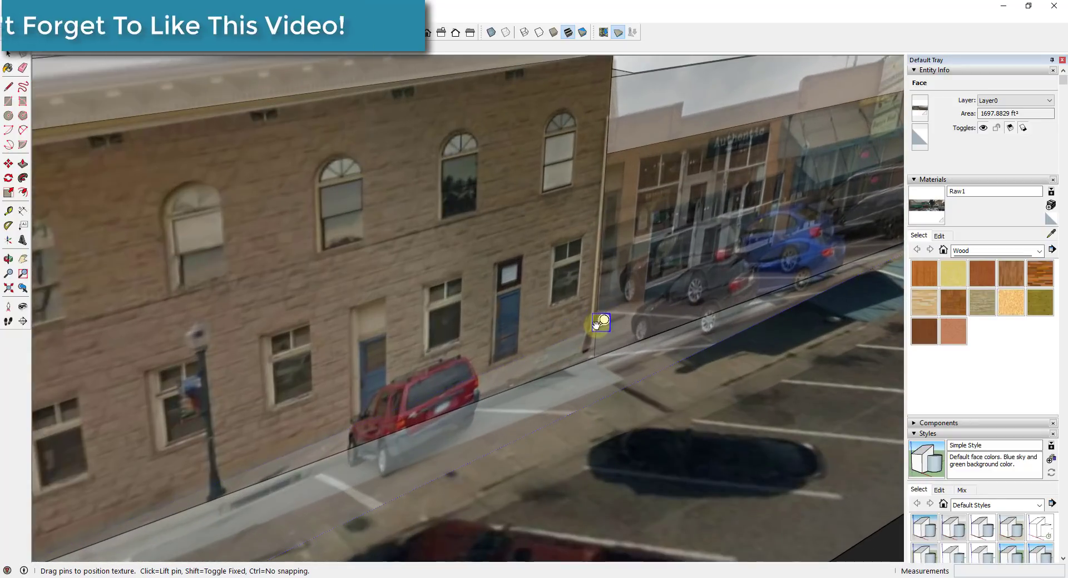
drag(596, 309, 599, 356)
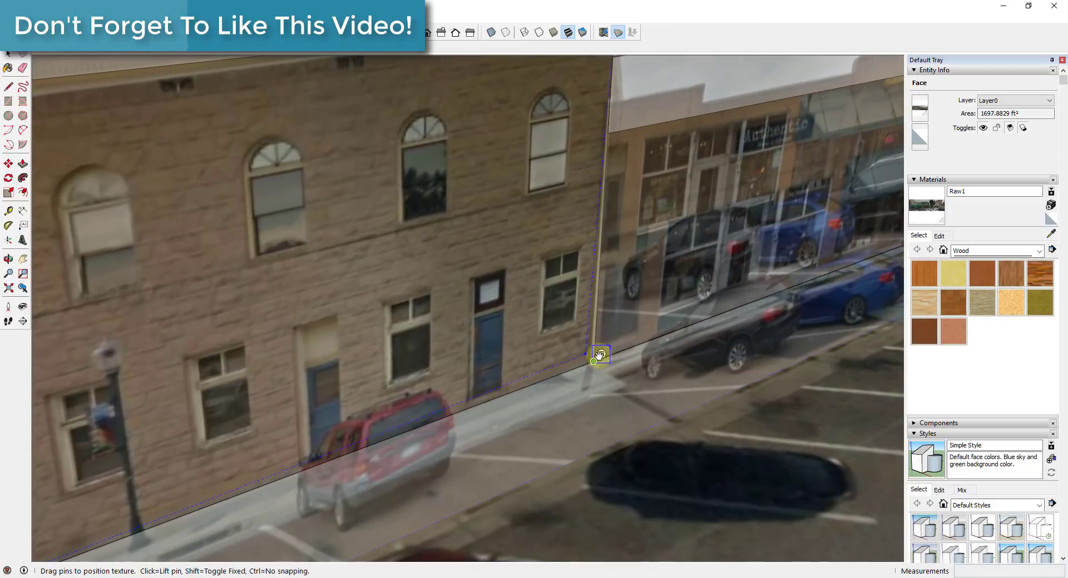
scroll(599, 356, down, 6)
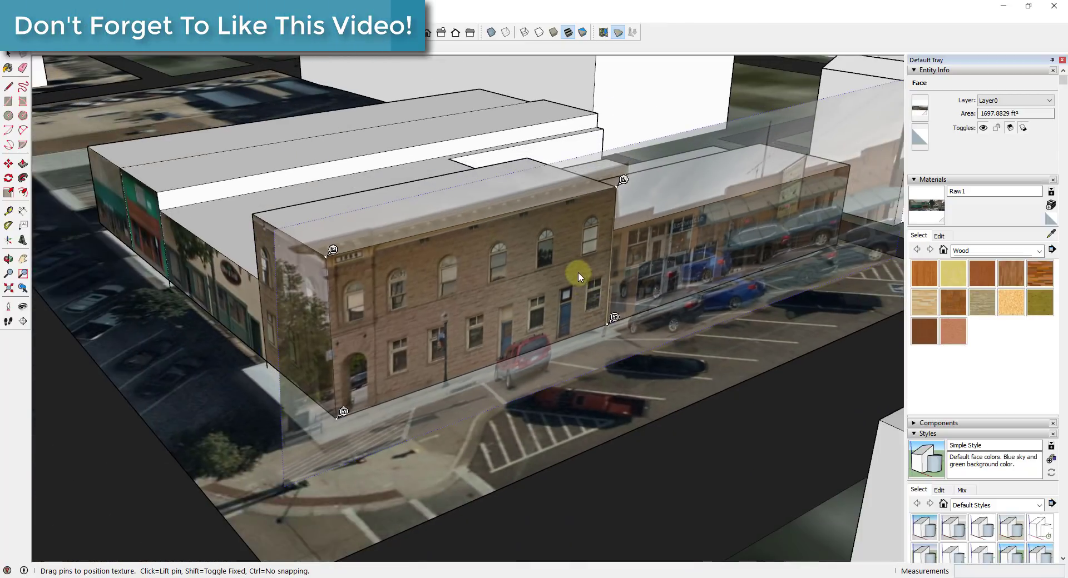
key(Return)
scroll(437, 305, down, 4)
middle_drag(450, 312, 464, 282)
scroll(464, 272, up, 5)
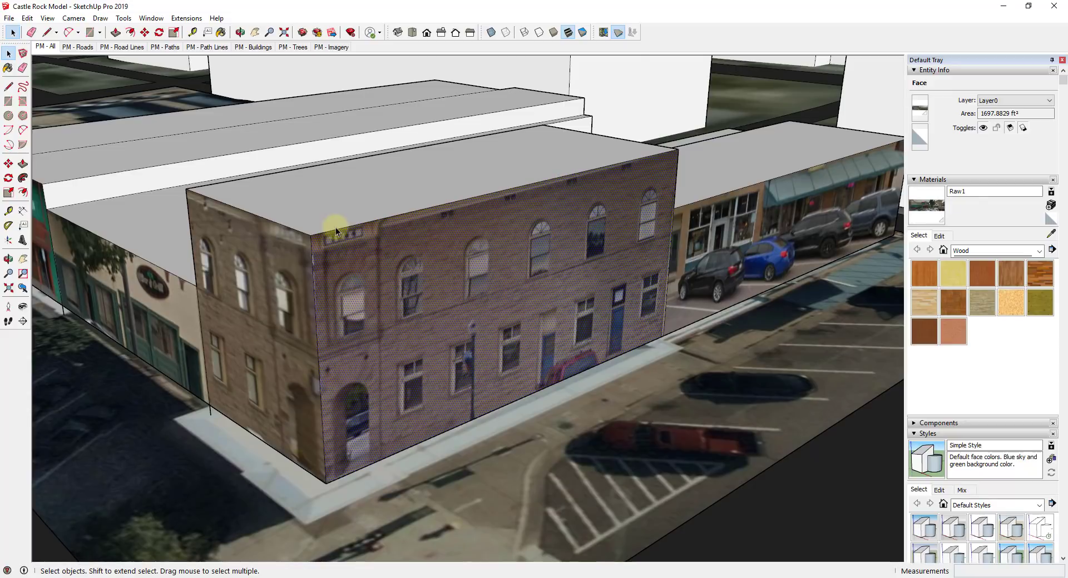
- Distort the Third St texture on the storefront face with its pins so the pictured storefronts fit the face's corners, and apply it
middle_drag(723, 185, 389, 262)
right_click(389, 263)
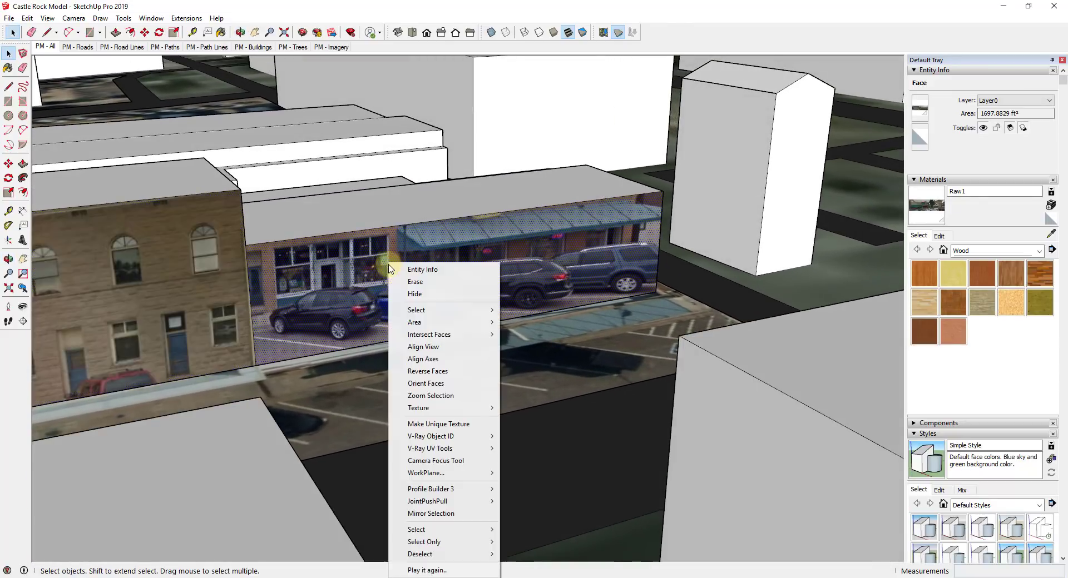
mouse_move(449, 413)
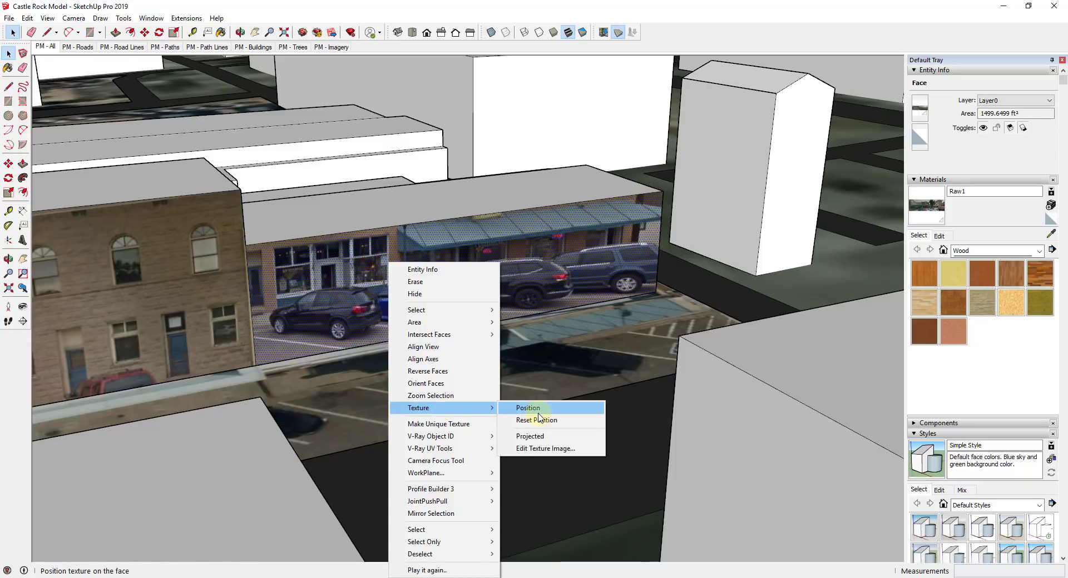
click(523, 408)
scroll(376, 269, up, 5)
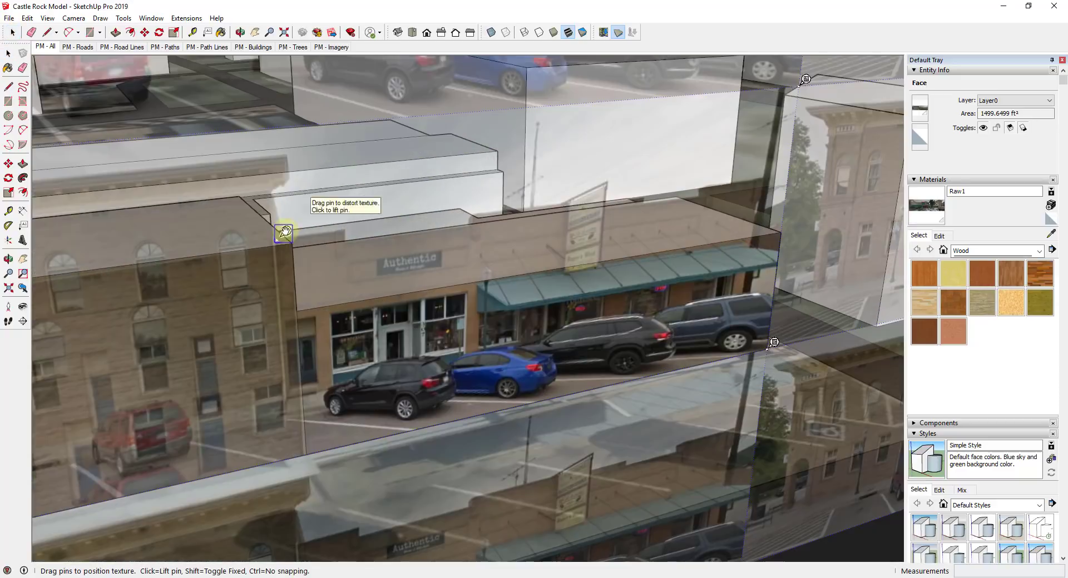
scroll(384, 278, down, 4)
scroll(400, 301, up, 6)
scroll(397, 303, down, 4)
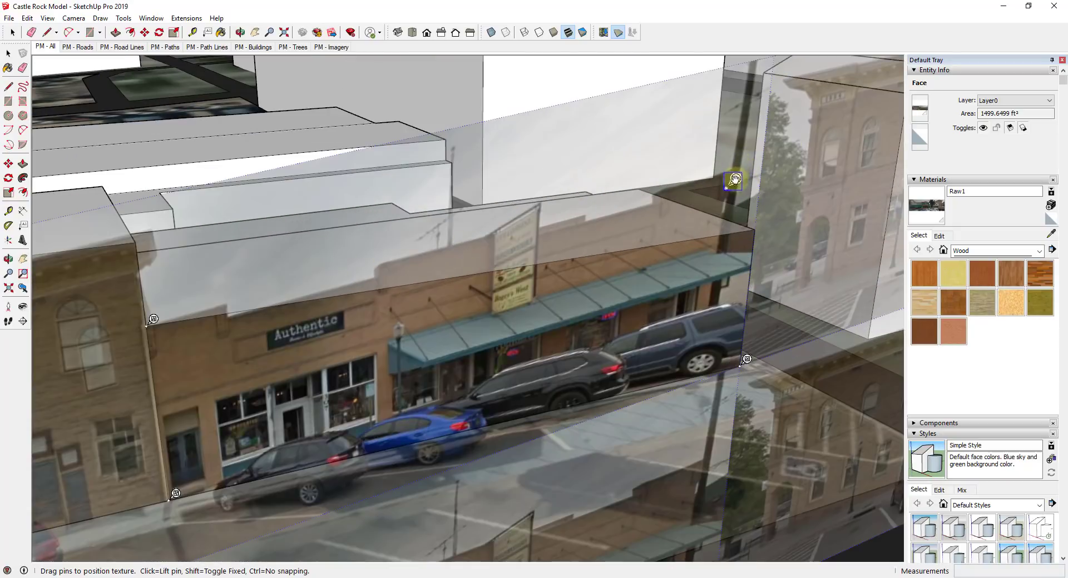
drag(734, 181, 762, 221)
key(Return)
scroll(716, 248, down, 4)
middle_drag(567, 284, 633, 297)
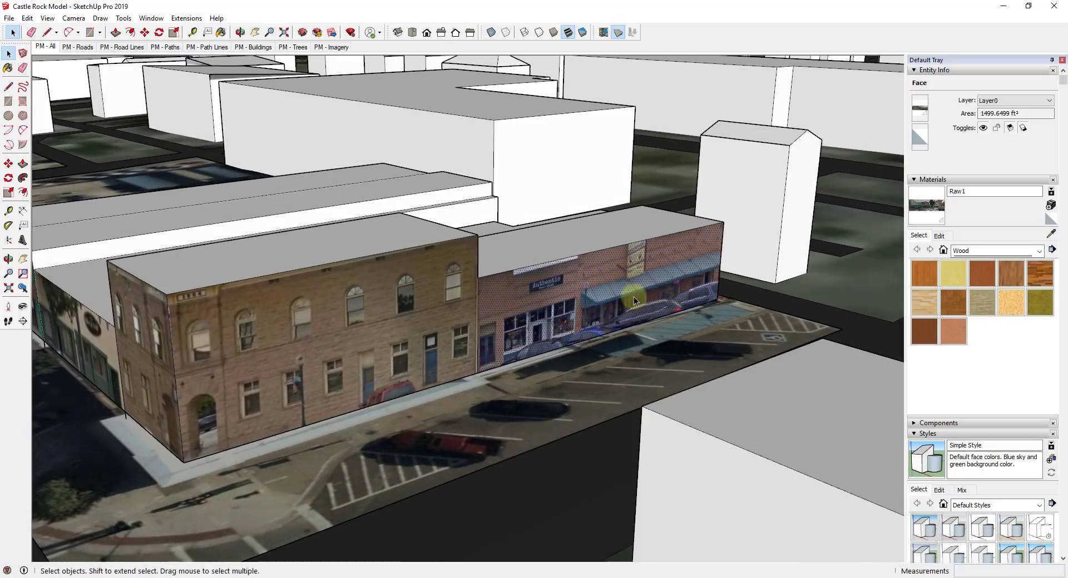
- Raise the storefront section's roof slightly with Push/Pull so the face takes in the full height of the pictured parapet
scroll(635, 287, up, 6)
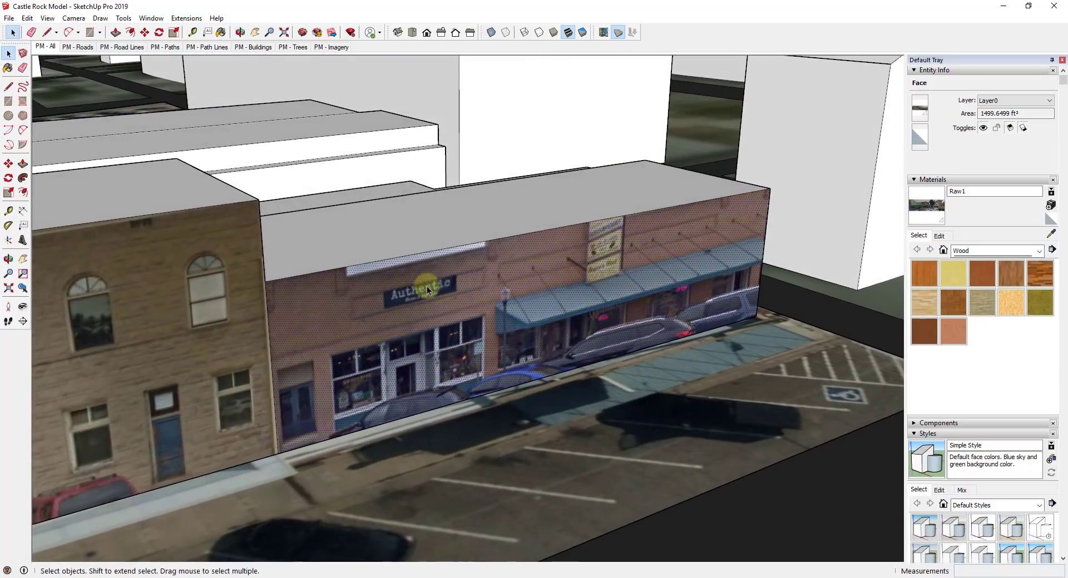
click(407, 233)
key(p)
mouse_move(407, 234)
mouse_down()
mouse_move(408, 214)
mouse_move(417, 225)
mouse_up()
key(space)
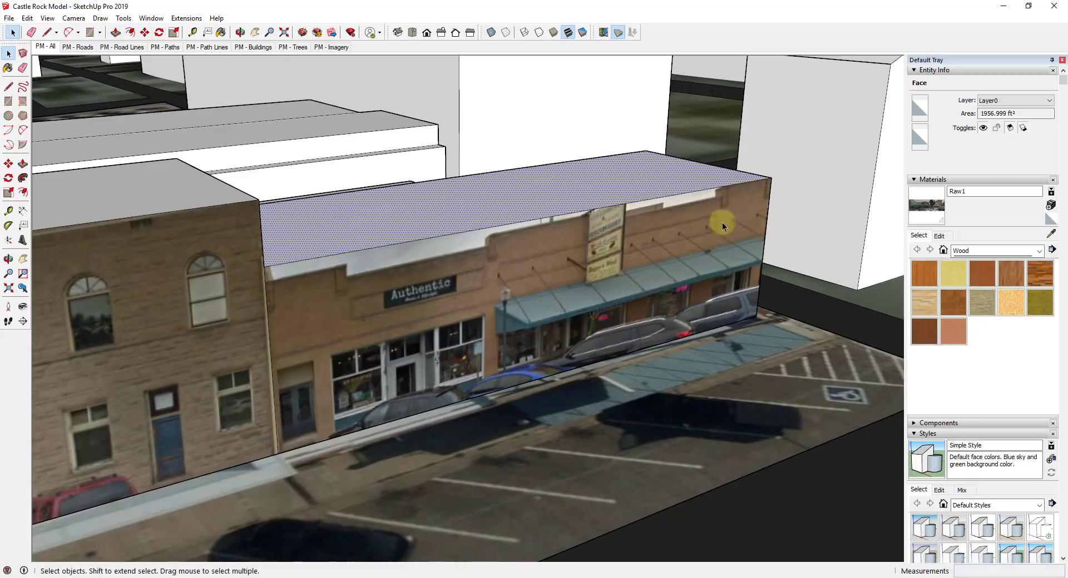
- Trace the stepped parapet outline with lines on the storefront face, from the far end to the stone building
scroll(697, 226, up, 3)
key(l)
click(712, 172)
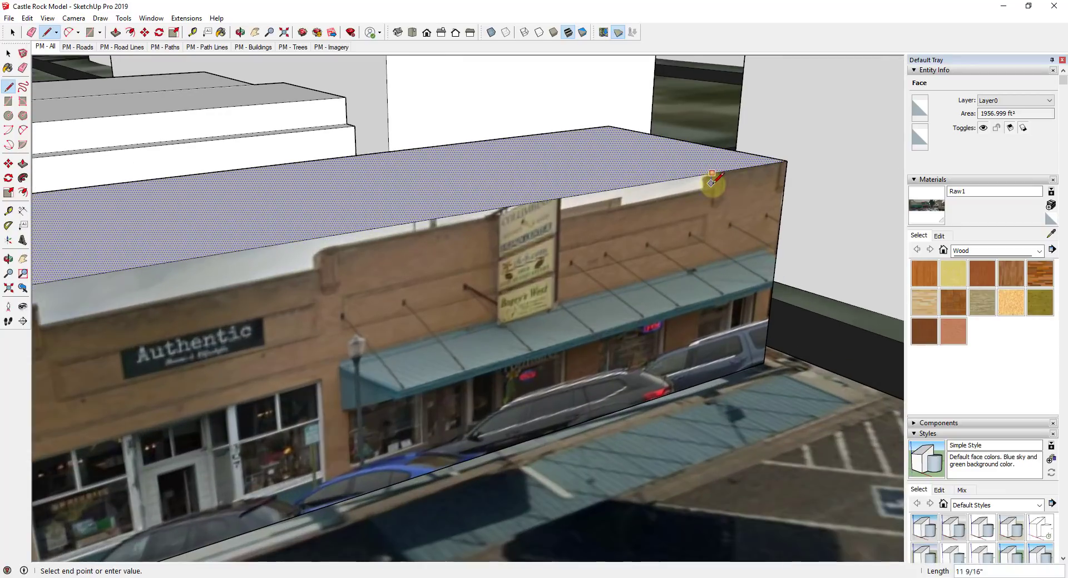
click(620, 198)
click(317, 254)
click(317, 271)
shift+middle_drag(317, 272, 518, 256)
click(271, 308)
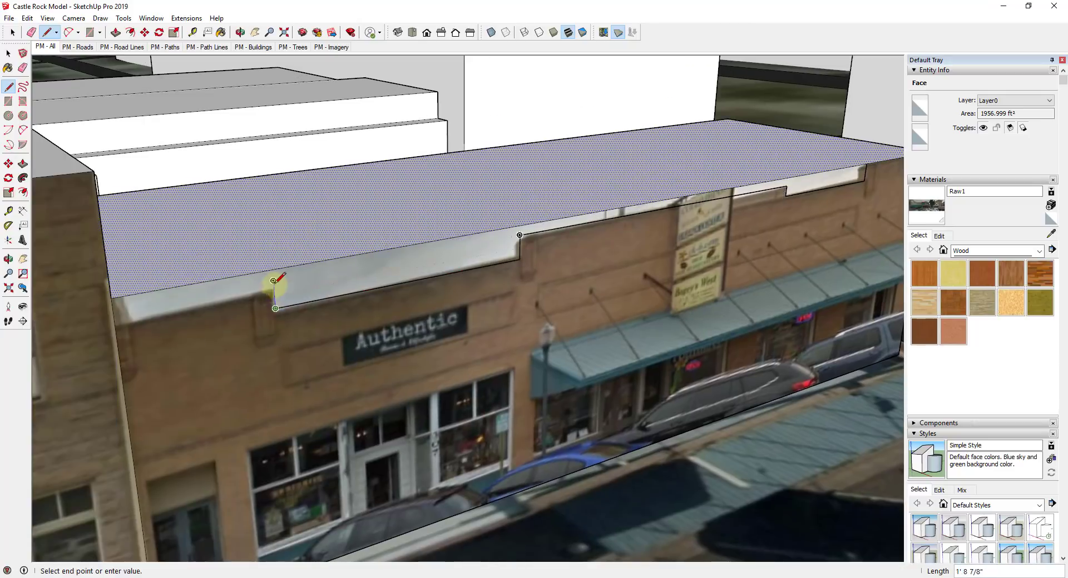
click(273, 290)
scroll(274, 292, down, 2)
click(208, 314)
click(314, 293)
- Split the roof with a line from the parapet step nearest the stone building and lower that end section 1' 2 15/16" to the traced outline
click(314, 279)
click(210, 216)
key(p)
click(250, 263)
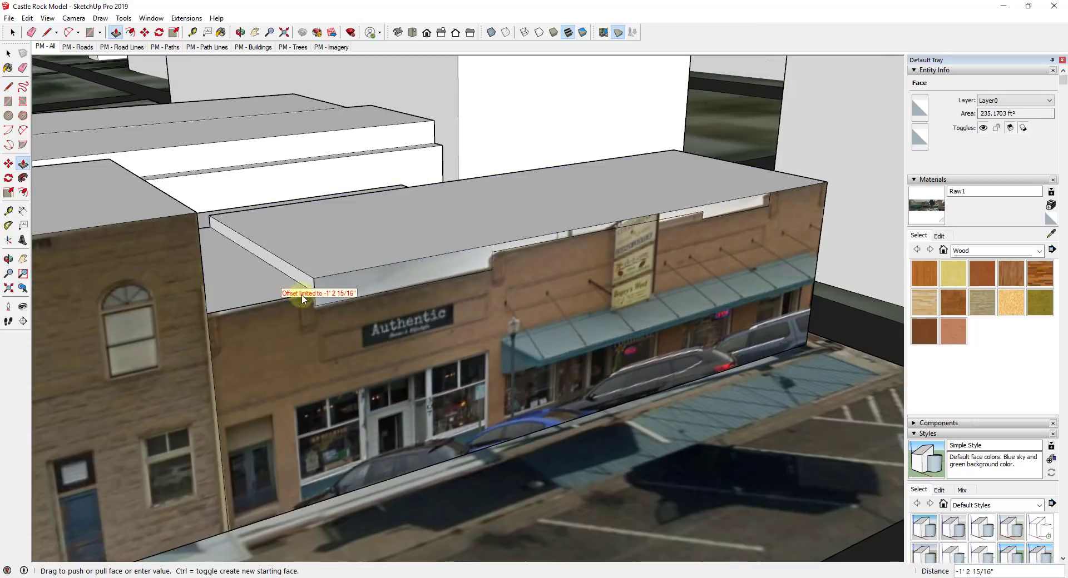
click(289, 297)
- Split the roof at the parapet step past the Authentic sign and lower the section above the sign 2' 5 3/16"
key(l)
click(492, 252)
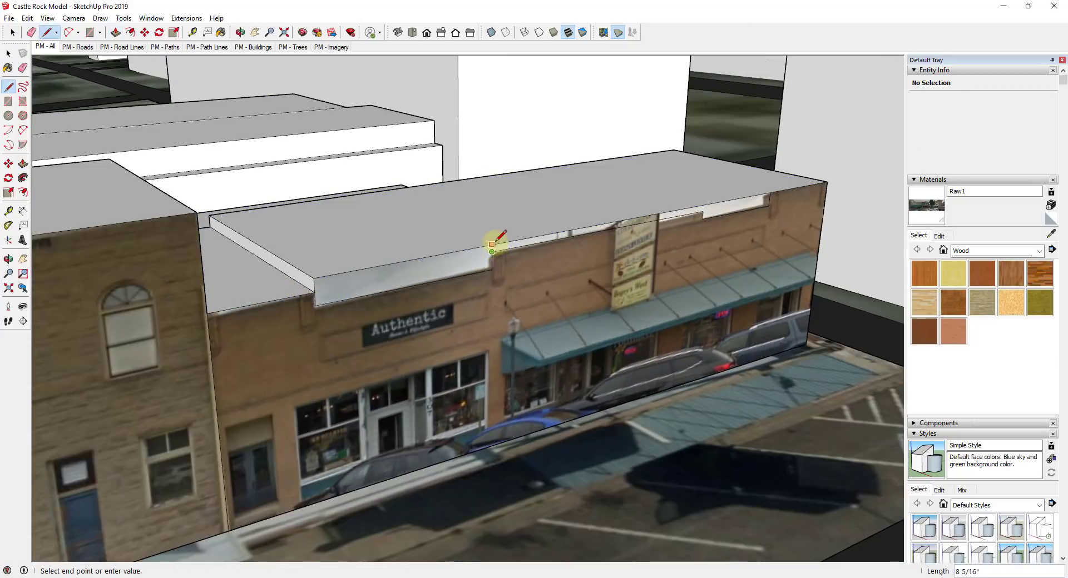
click(492, 244)
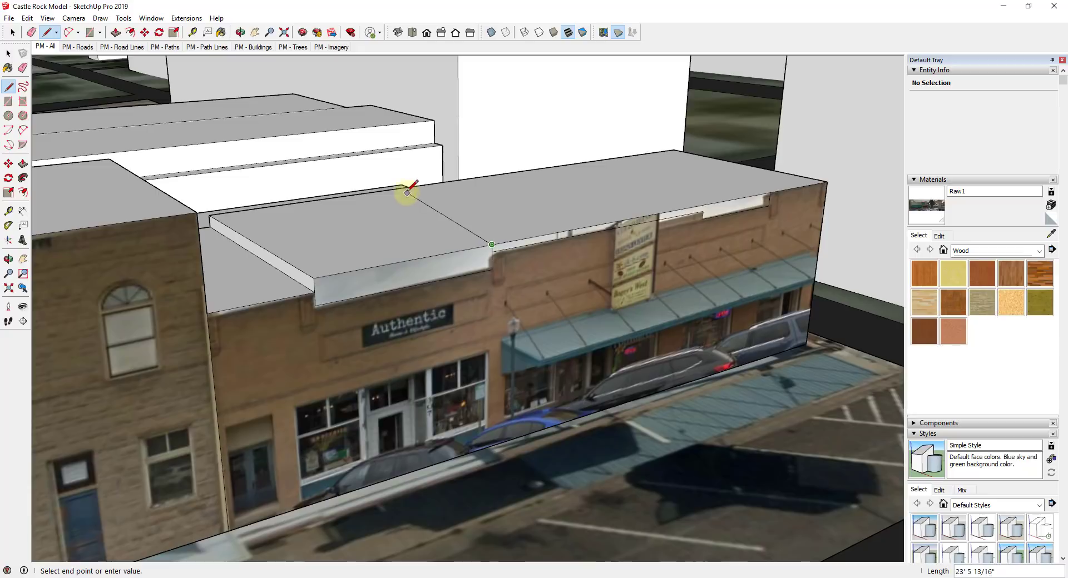
click(363, 192)
key(space)
key(p)
click(382, 221)
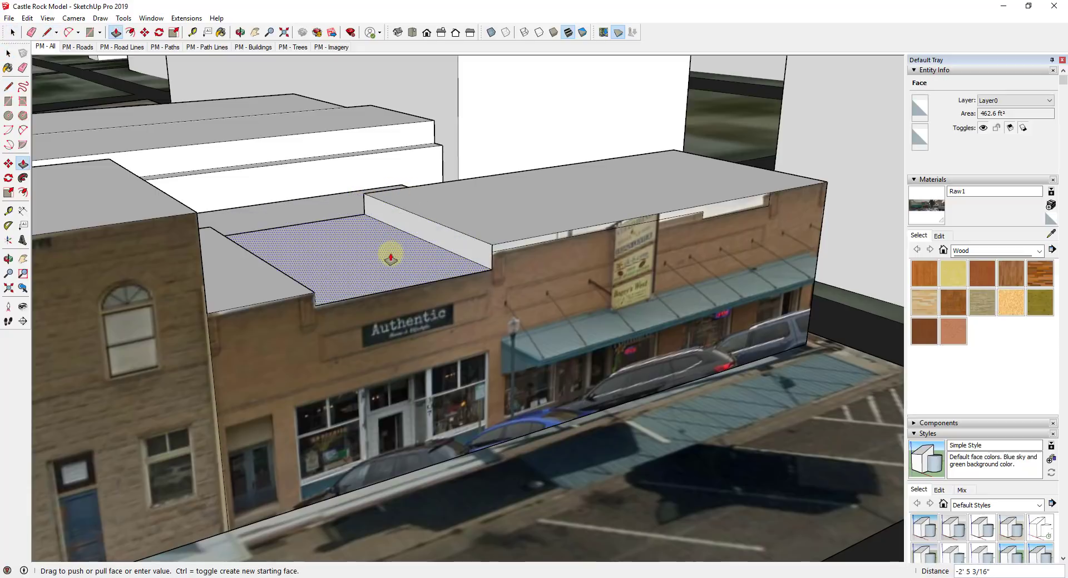
click(484, 271)
key(space)
- Split the roof at the next parapet step and lower the section above the vertical shop signs to the traced outline
key(l)
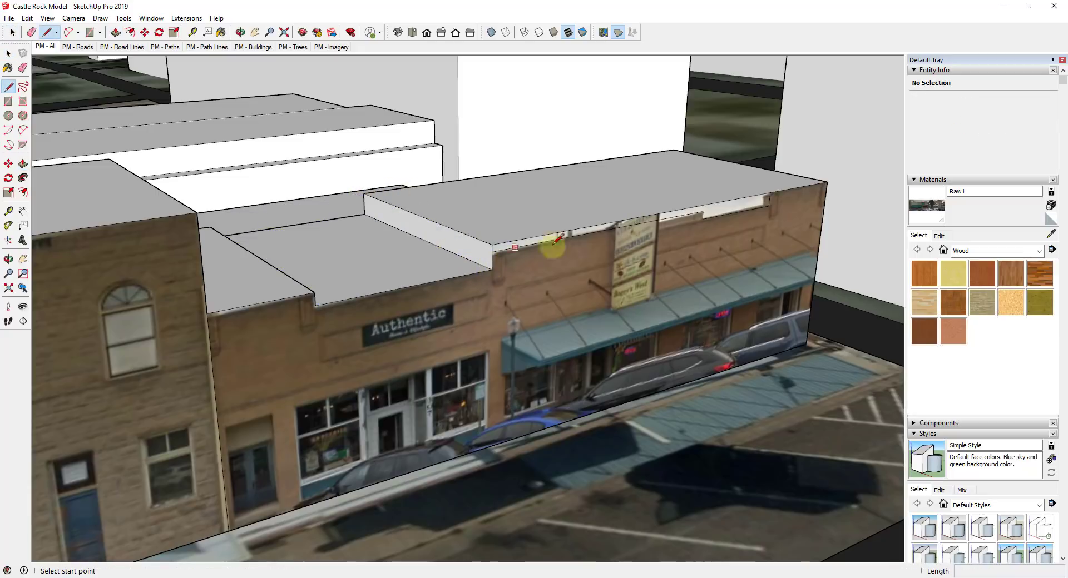
click(703, 211)
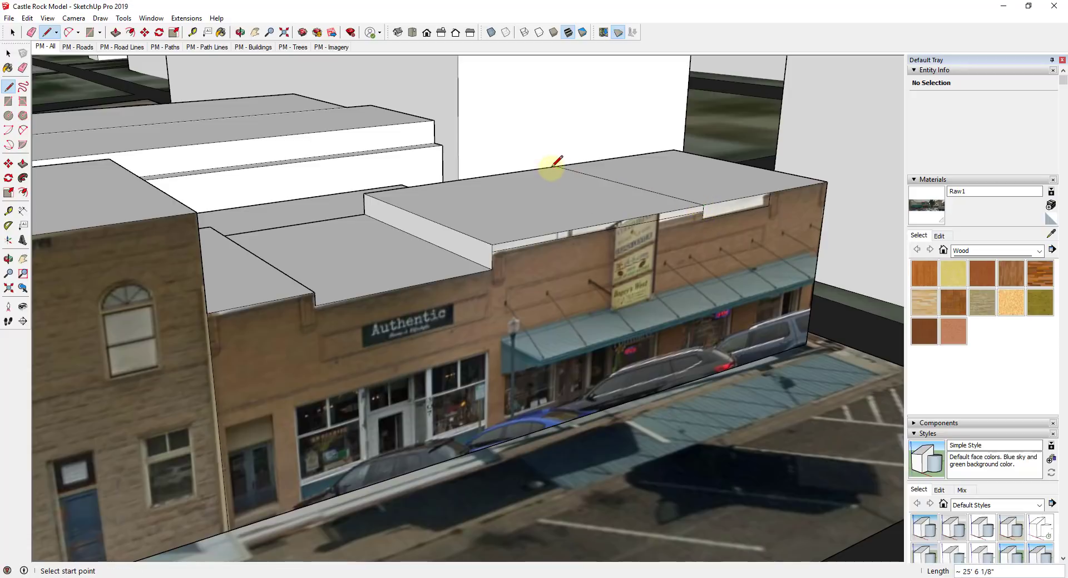
key(space)
key(p)
click(556, 192)
click(559, 204)
drag(584, 205, 546, 212)
key(space)
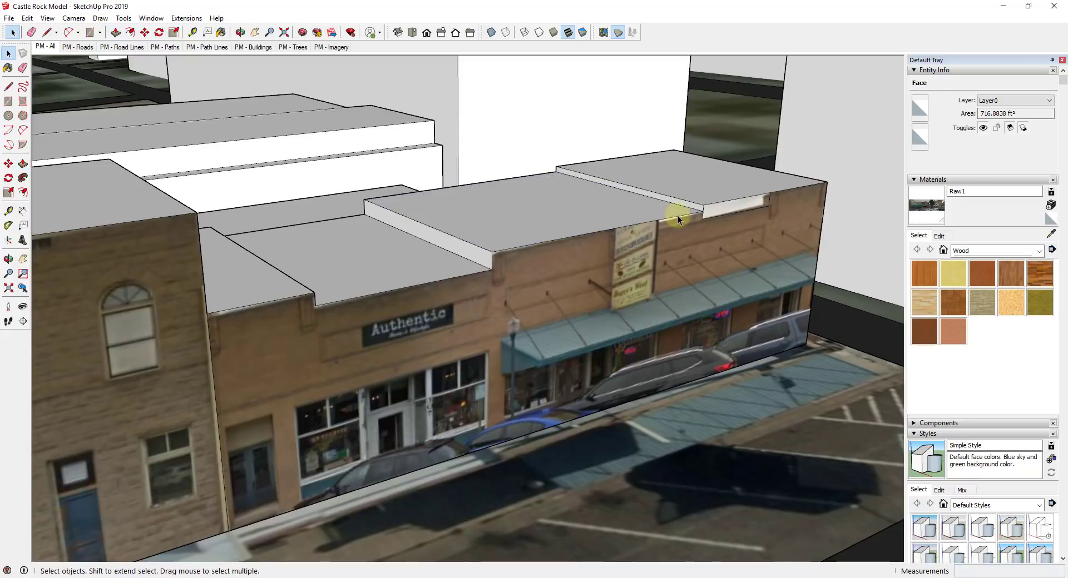
- Split the roof at the last parapet step and lower the narrow section before the far end 1' 6 15/16"
key(l)
scroll(768, 193, up, 3)
click(769, 193)
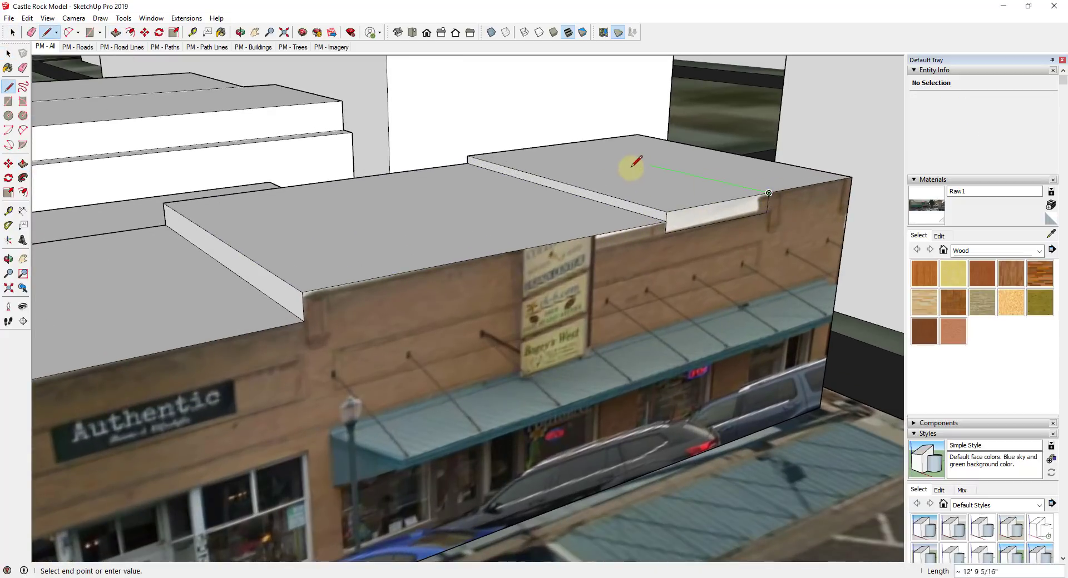
click(560, 143)
key(space)
key(p)
drag(686, 186, 749, 225)
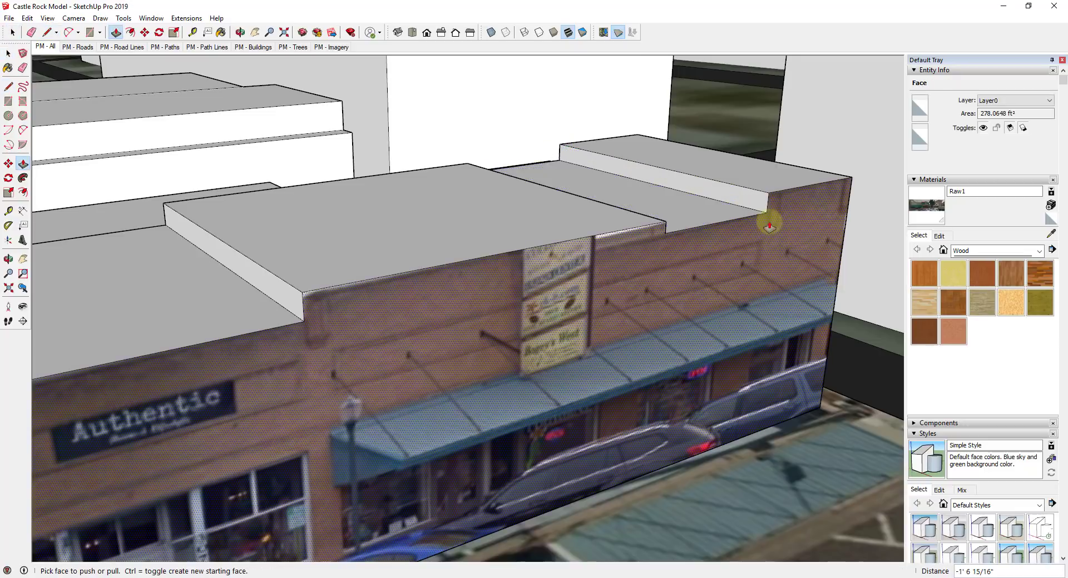
- Examine the other street frontage, with the green storefront and the Bar & Grill, for roof heights that need matching
scroll(794, 209, down, 4)
middle_drag(789, 216, 774, 241)
scroll(552, 307, down, 1)
scroll(552, 307, down, 4)
scroll(455, 305, up, 4)
scroll(273, 315, down, 4)
middle_drag(272, 316, 453, 287)
scroll(732, 298, up, 4)
scroll(726, 303, down, 3)
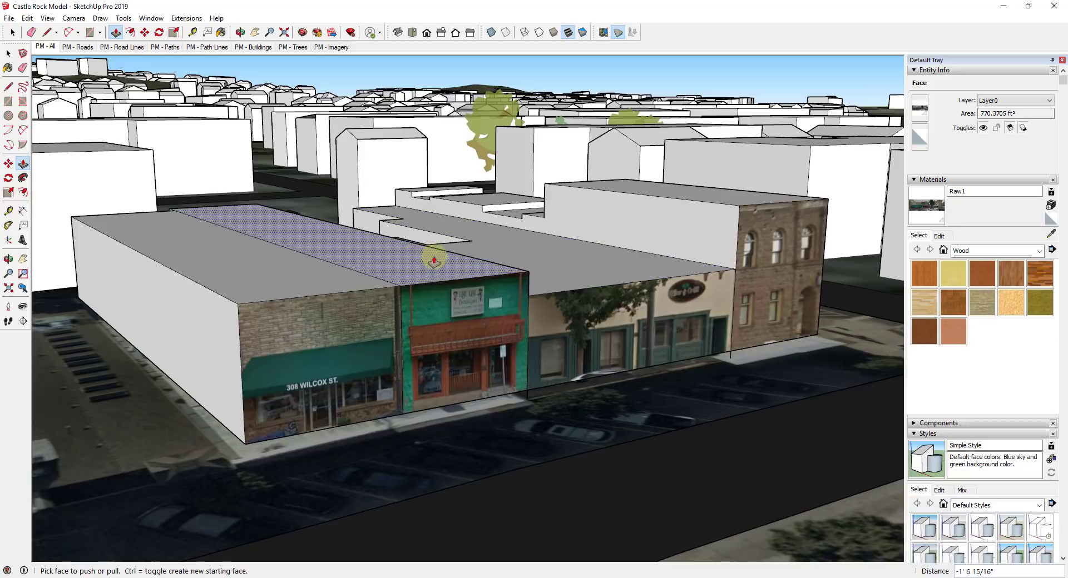
key(space)
scroll(550, 267, down, 3)
scroll(583, 273, up, 4)
click(563, 257)
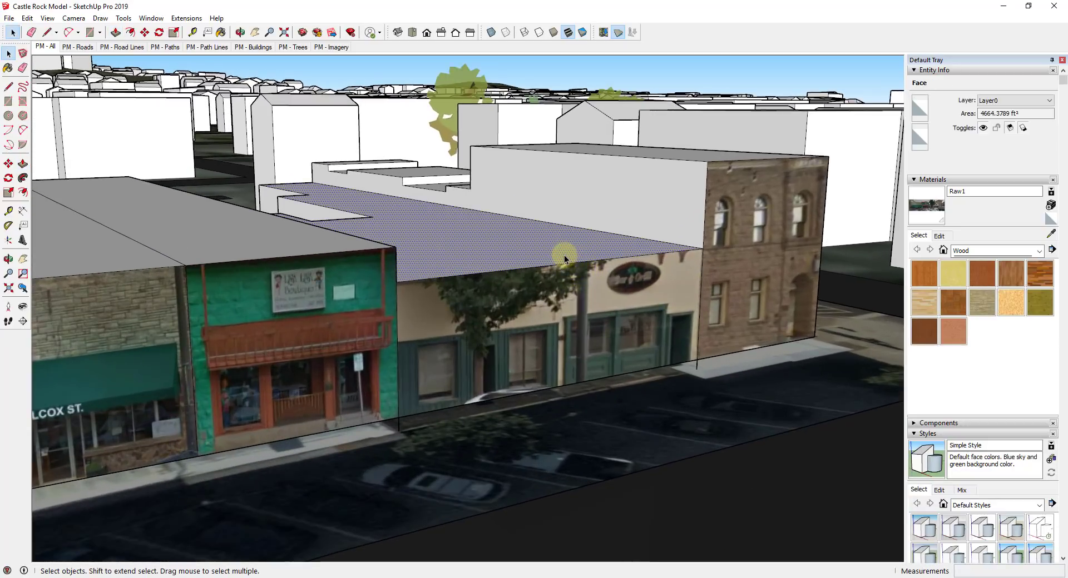
scroll(655, 319, down, 1)
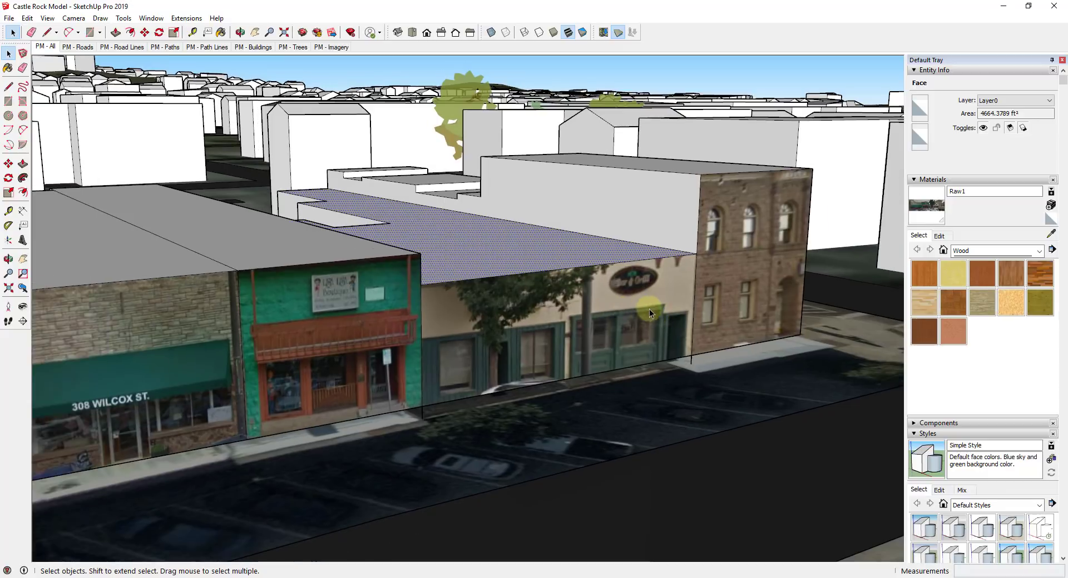
- Open texture positioning on the Bar & Grill face, check the pictured parapet above the roofline, and close it with the pins kept
right_click(646, 309)
mouse_move(698, 411)
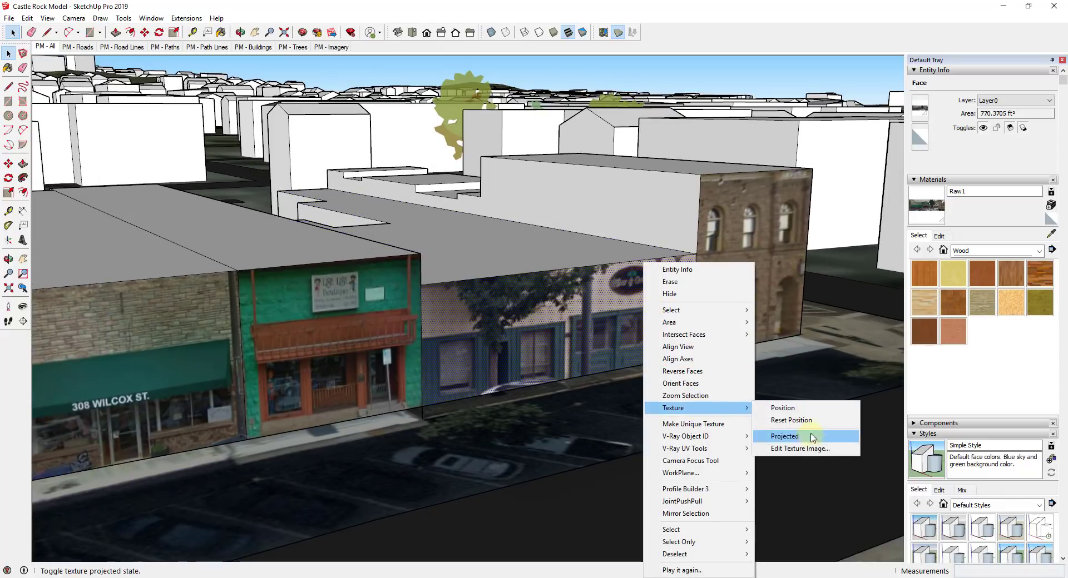
click(795, 405)
scroll(732, 349, up, 5)
scroll(697, 351, up, 4)
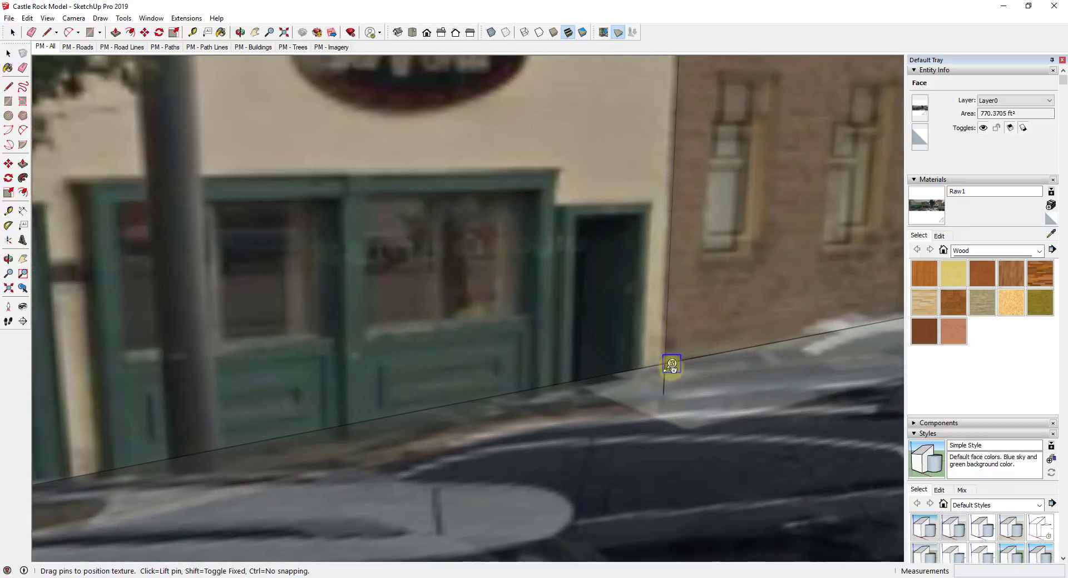
scroll(671, 364, down, 3)
scroll(689, 365, down, 4)
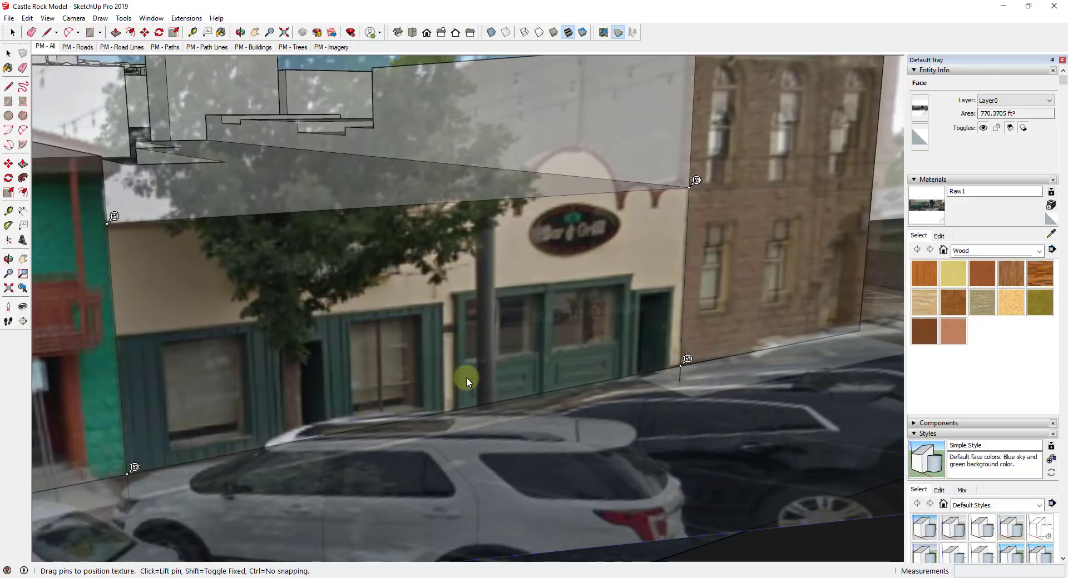
scroll(660, 262, down, 3)
scroll(638, 231, up, 2)
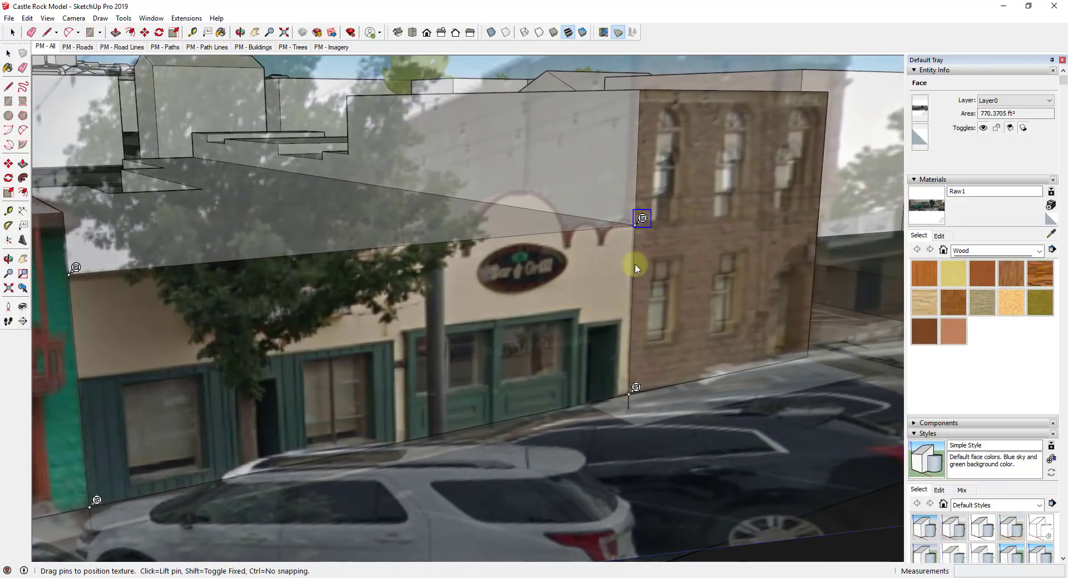
key(Return)
- Raise the Bar & Grill building's roof 2' 8" and a further 10 1/4" with Push/Pull to take in the pictured arch
key(p)
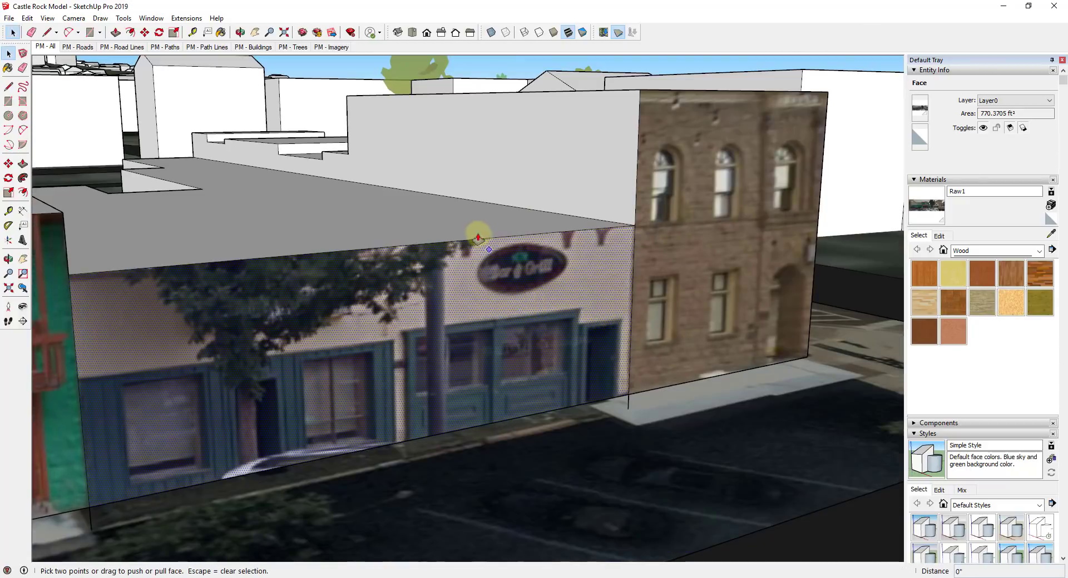
click(472, 228)
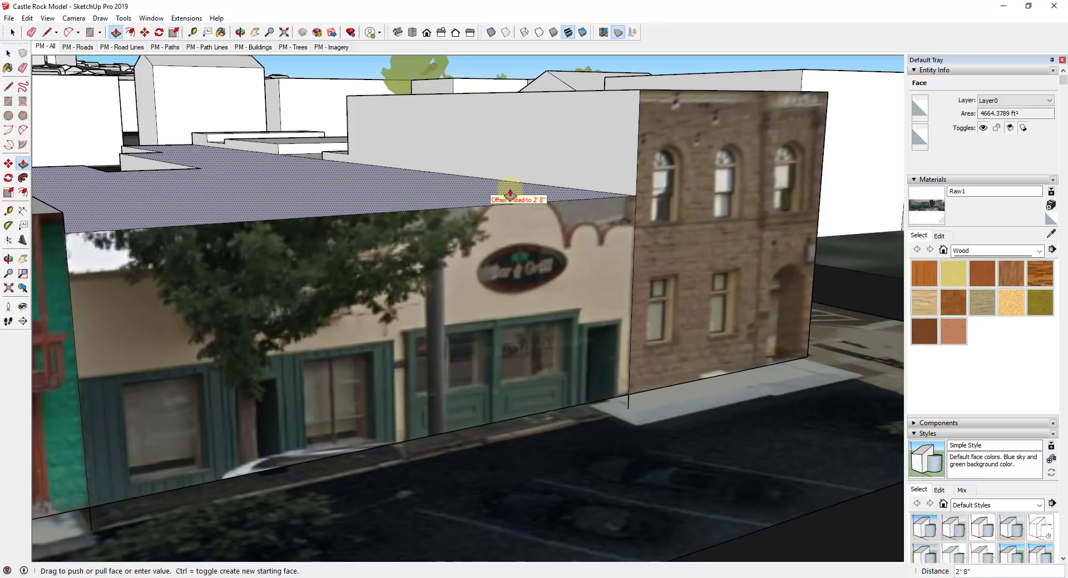
click(540, 191)
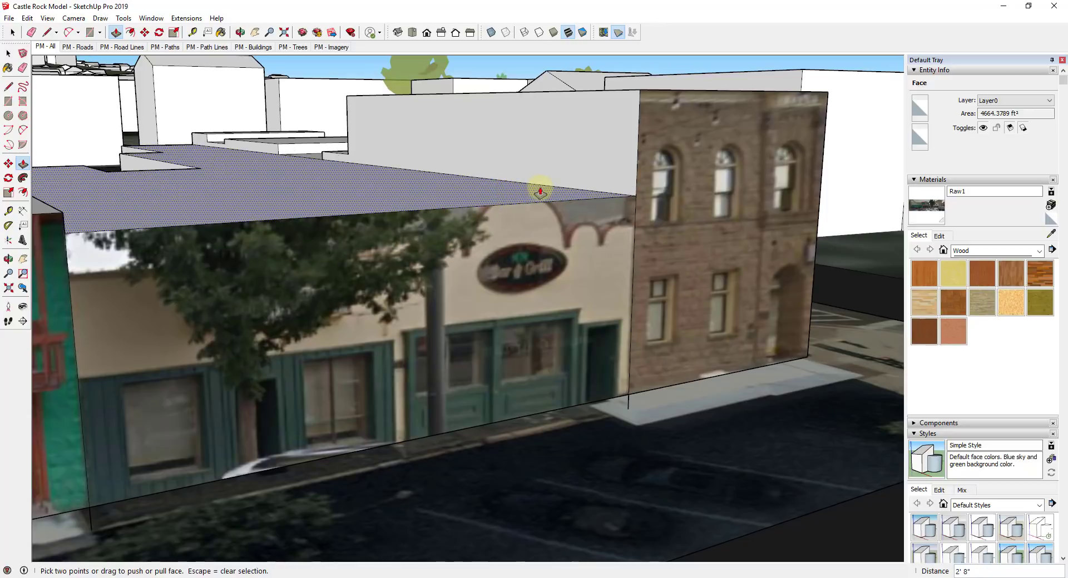
click(503, 192)
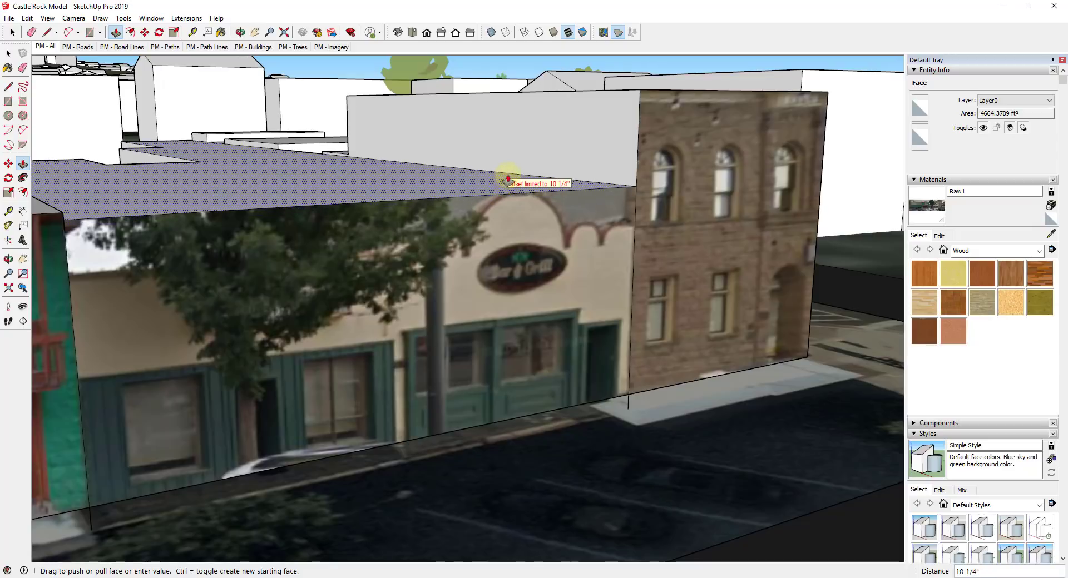
click(504, 179)
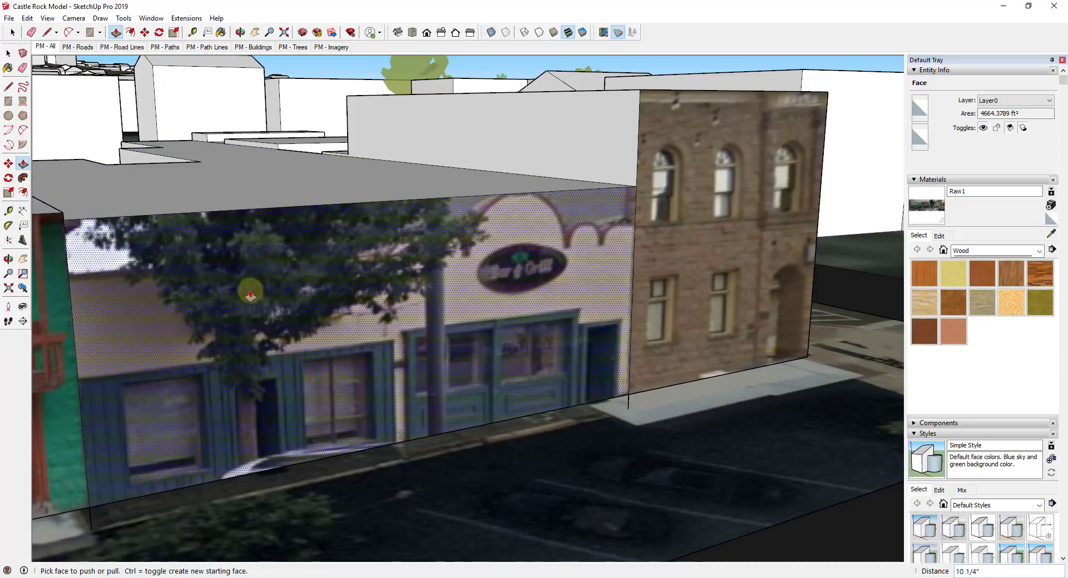
- Draw lines about 24' 7" along the low parapet from the green storefront, up to the roof edge, and back across the roof
scroll(135, 277, down, 2)
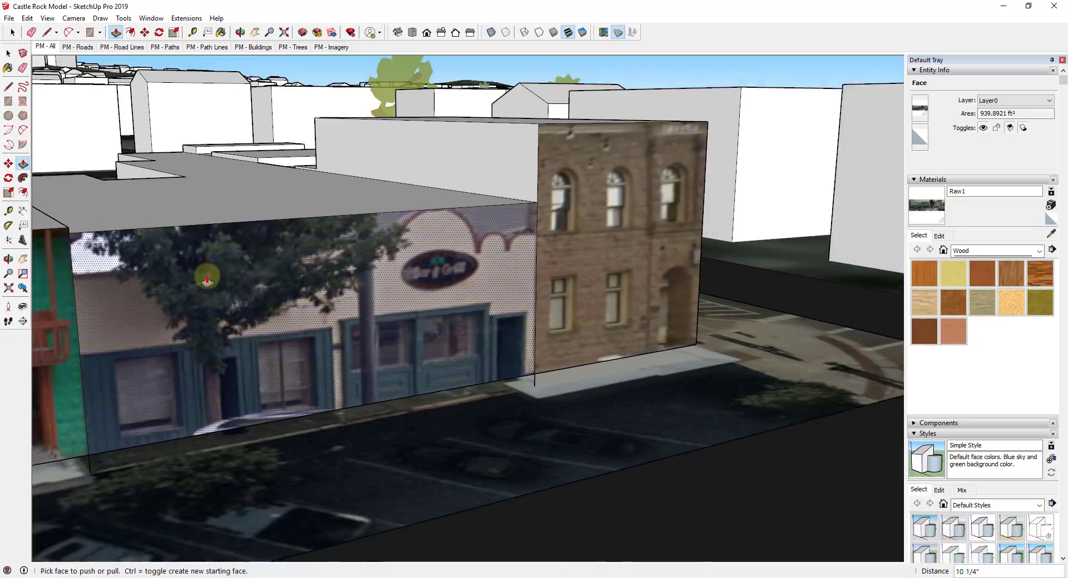
middle_drag(389, 264, 493, 272)
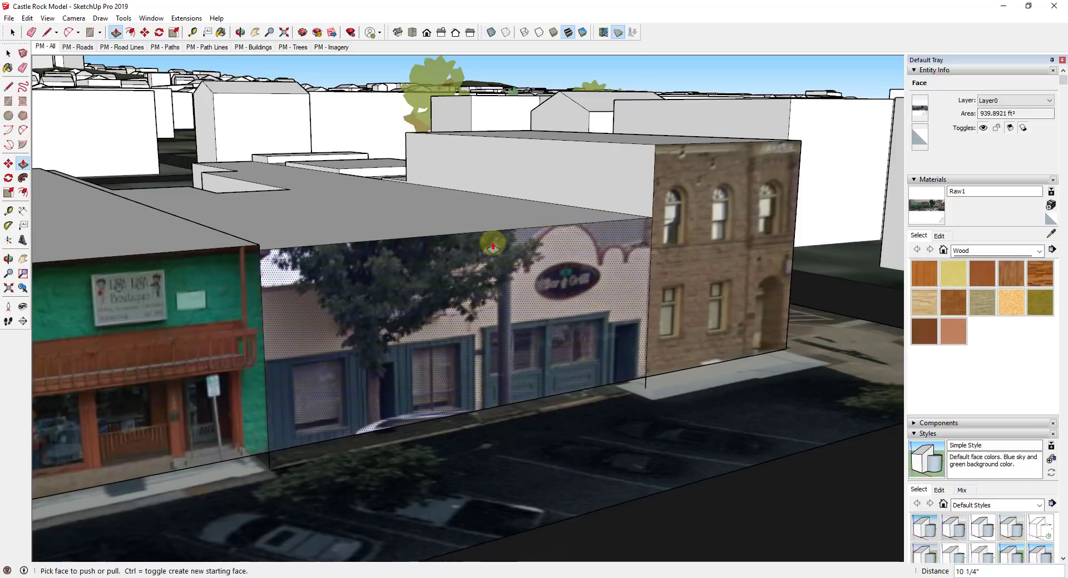
key(l)
click(261, 287)
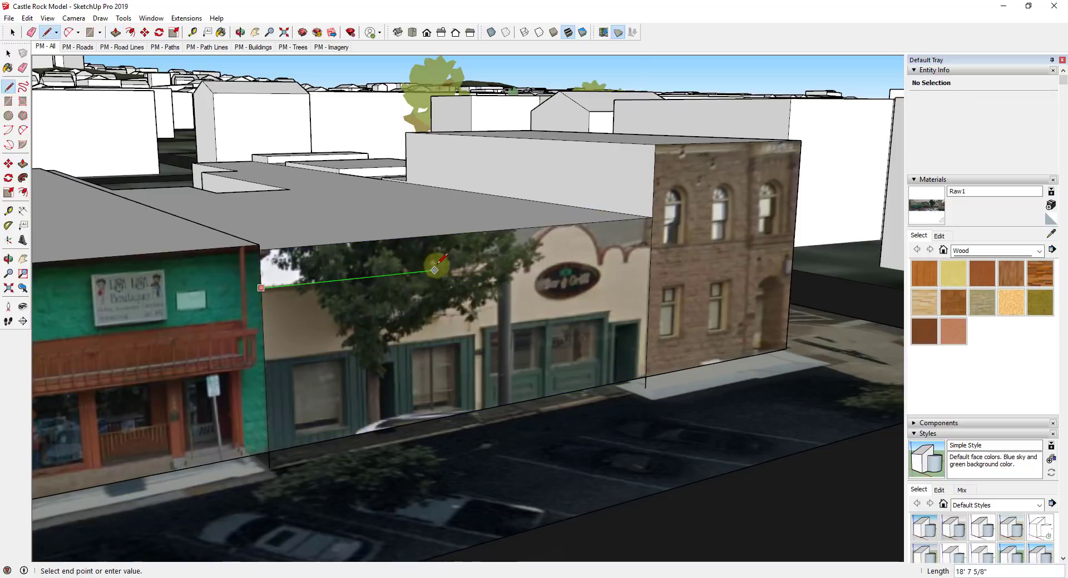
click(480, 265)
click(481, 232)
click(481, 232)
click(277, 191)
- Lower the roof section beside the green storefront about 3' 6 13/16" with Push/Pull, down to the drawn parapet line
key(p)
click(300, 222)
click(346, 279)
- Draw a line across the Bar & Grill face from the lowered roof's corner to the stone building and divide it into 6 segments
scroll(460, 285, up, 5)
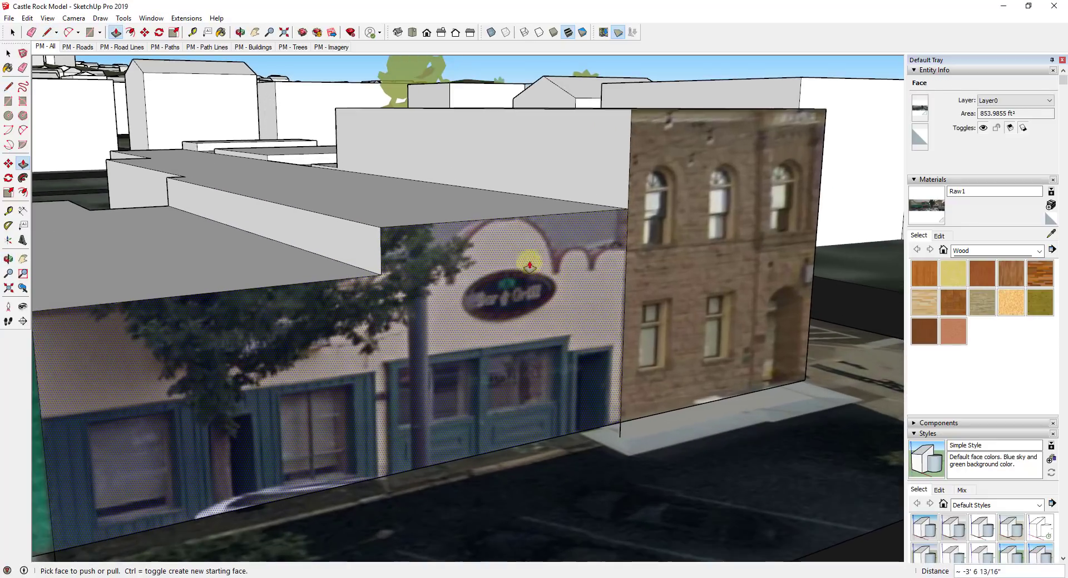
key(l)
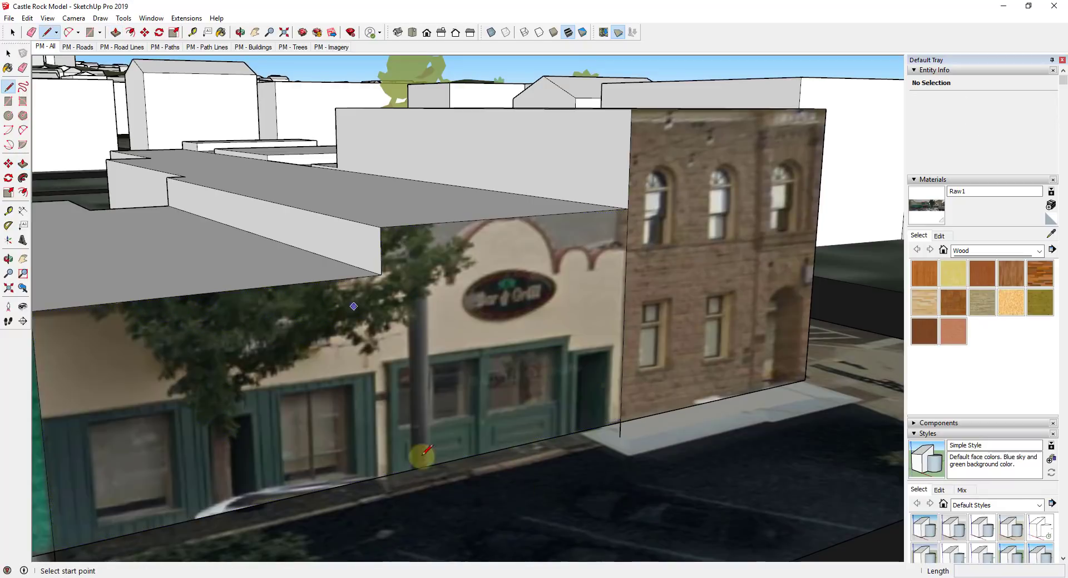
click(381, 275)
click(627, 251)
key(space)
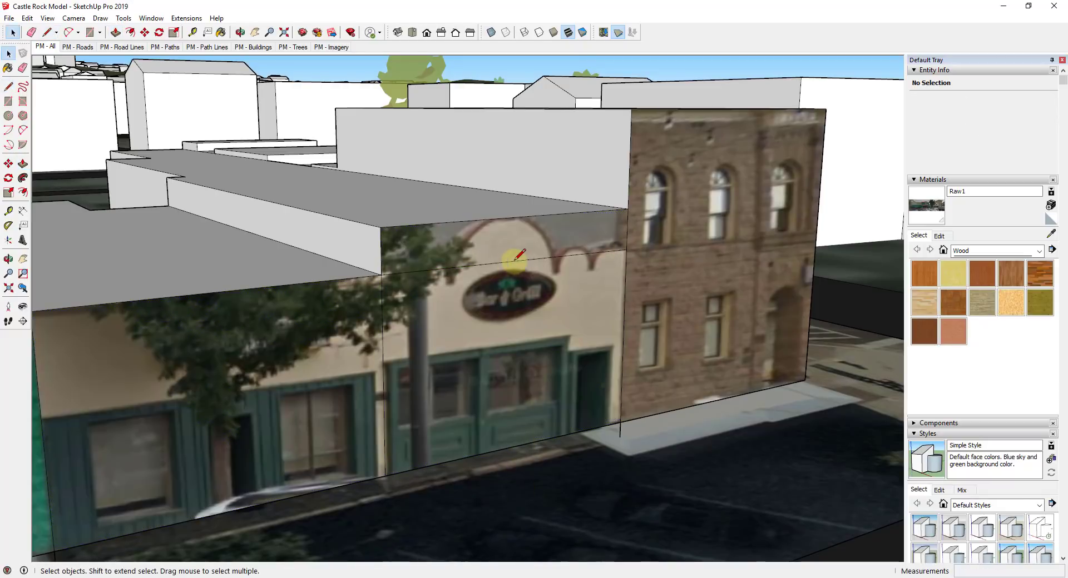
right_click(580, 255)
click(506, 340)
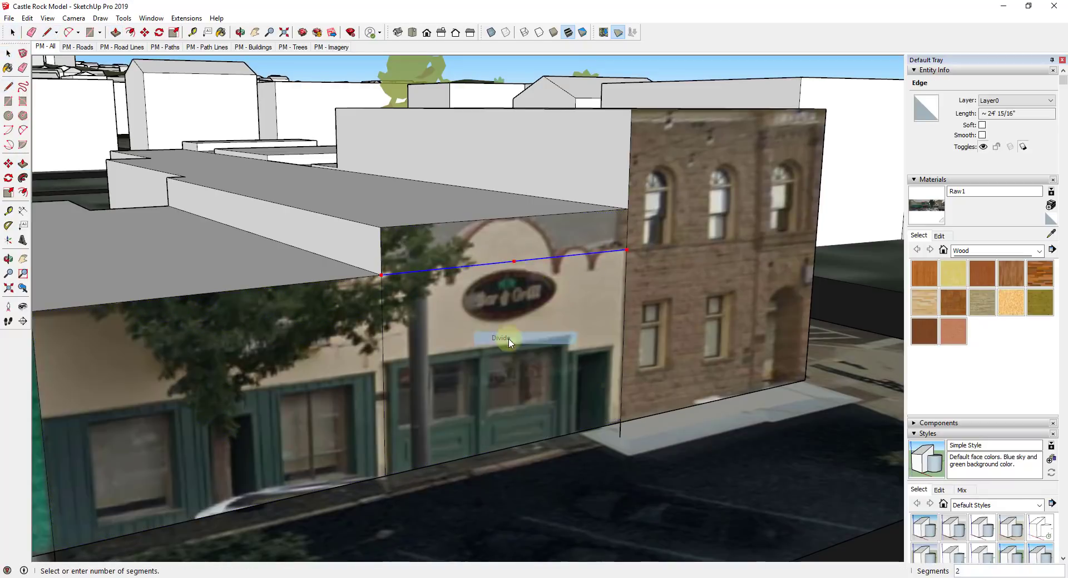
click(593, 259)
- Draw an arc with a bulge of about 3' 6 13/16" for the large arch and one of about 2' for the adjoining small arch
key(a)
click(472, 266)
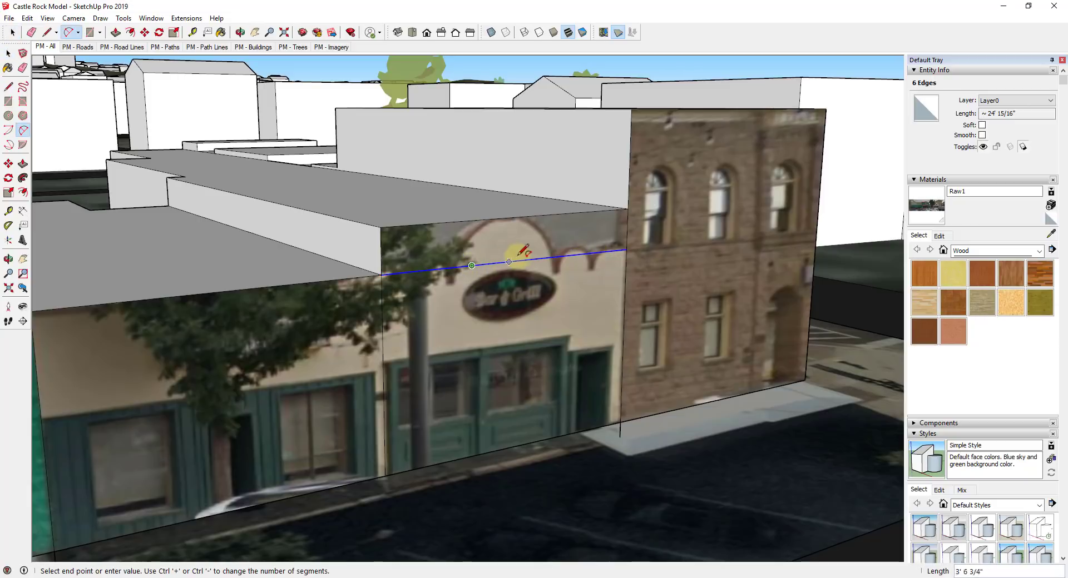
click(554, 256)
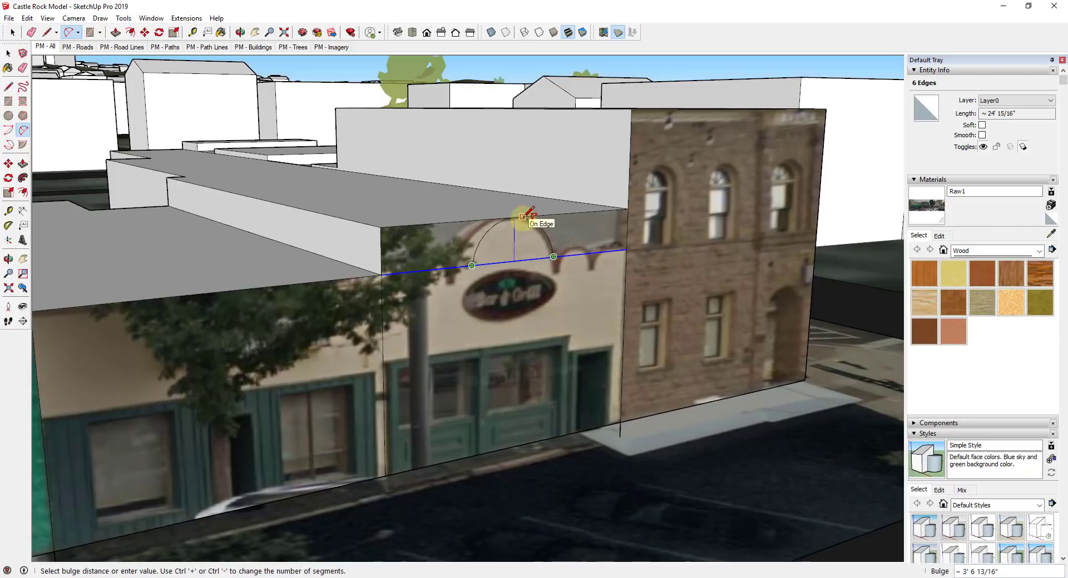
click(526, 216)
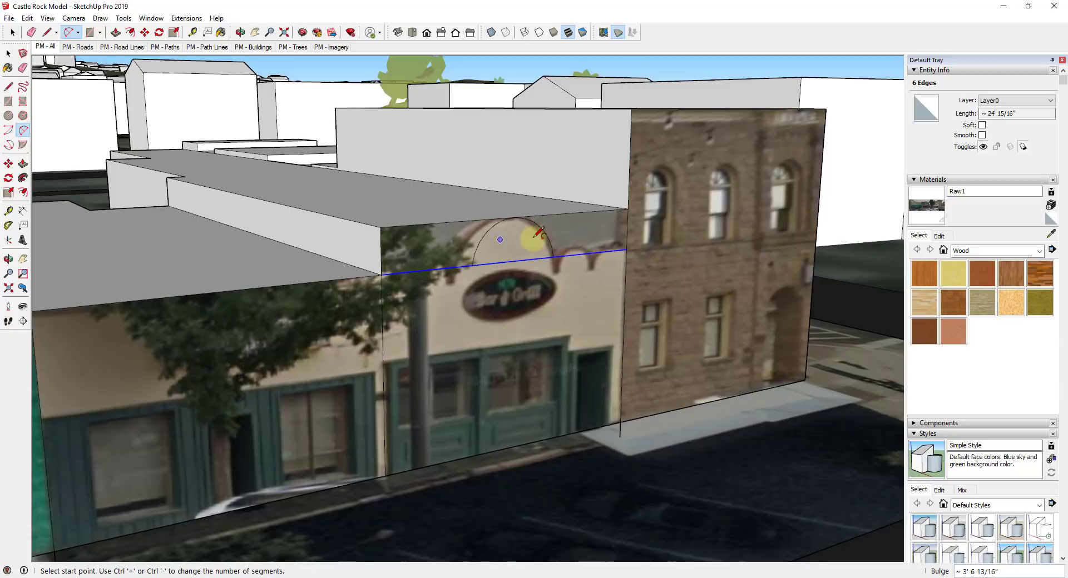
click(553, 257)
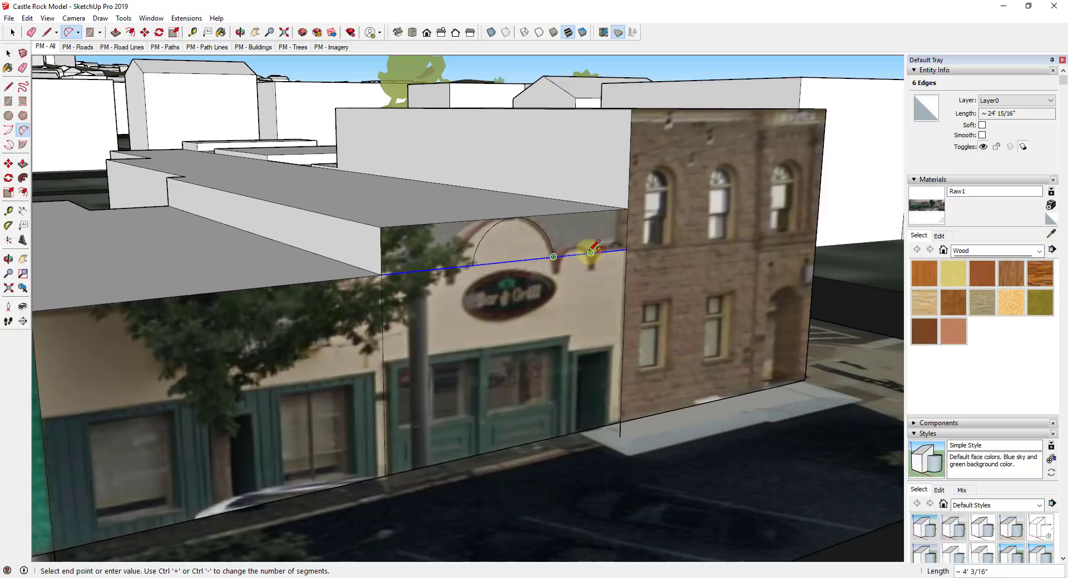
click(591, 253)
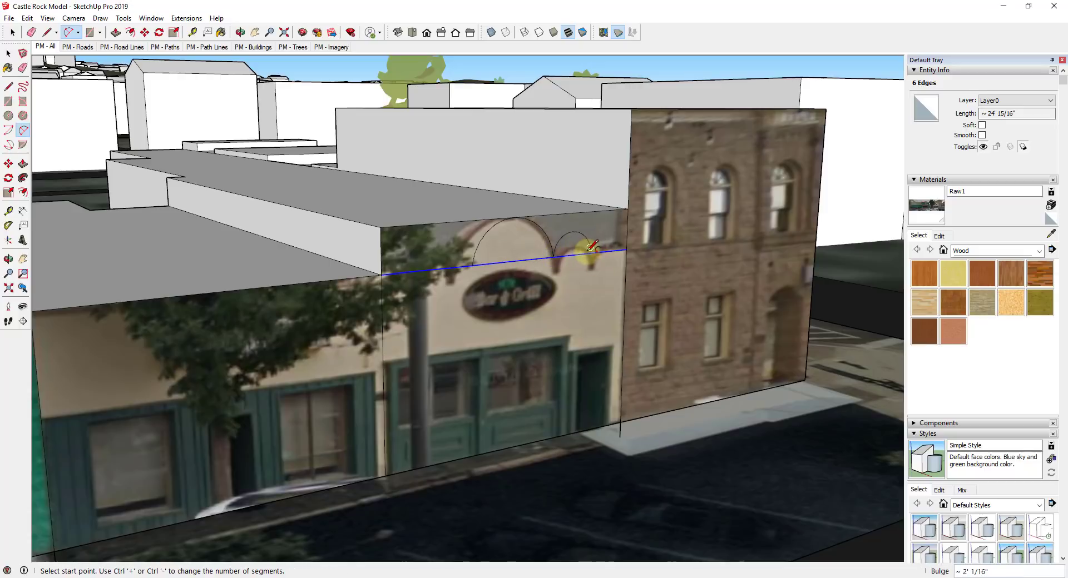
- Copy the small arch's face about 4' 3/16" along the parapet line into the adjacent segment beside the stone building
key(space)
click(573, 251)
key(m)
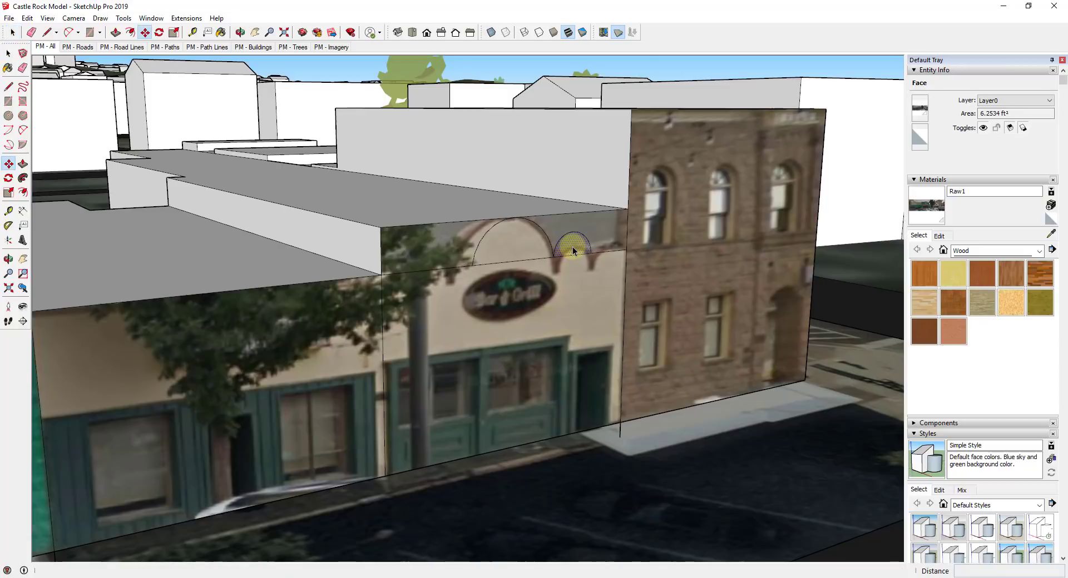
click(553, 257)
key(ctrl)
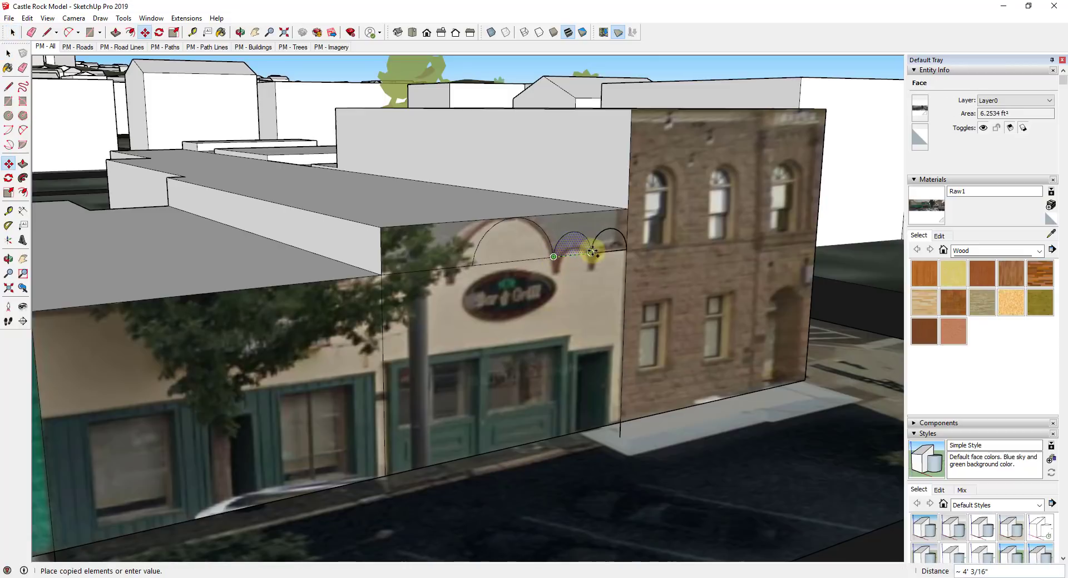
click(591, 253)
- Copy both small arches from the stone building side to the opposite side of the large arch
key(space)
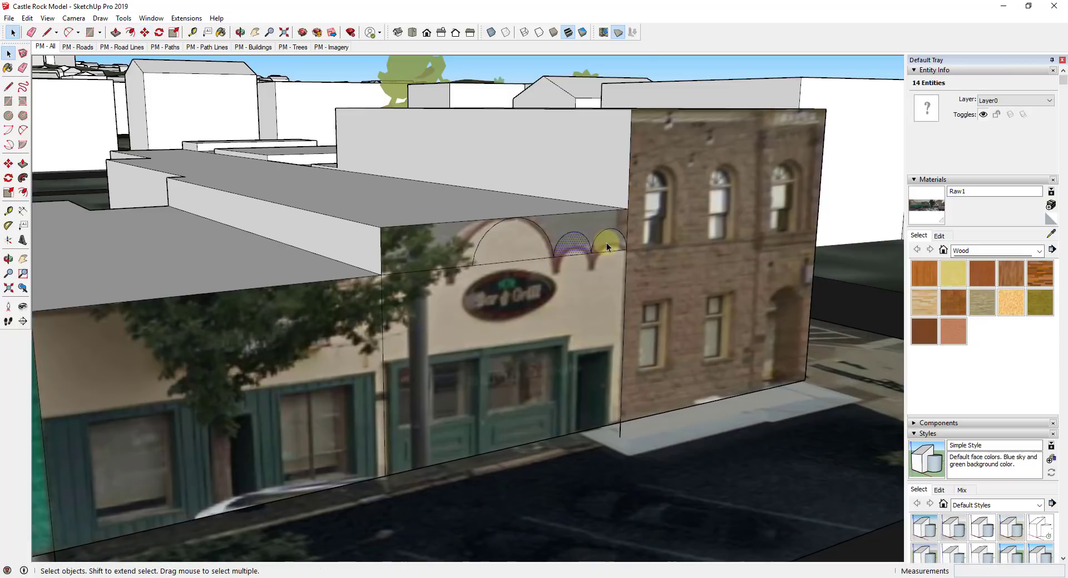
click(607, 248)
key(m)
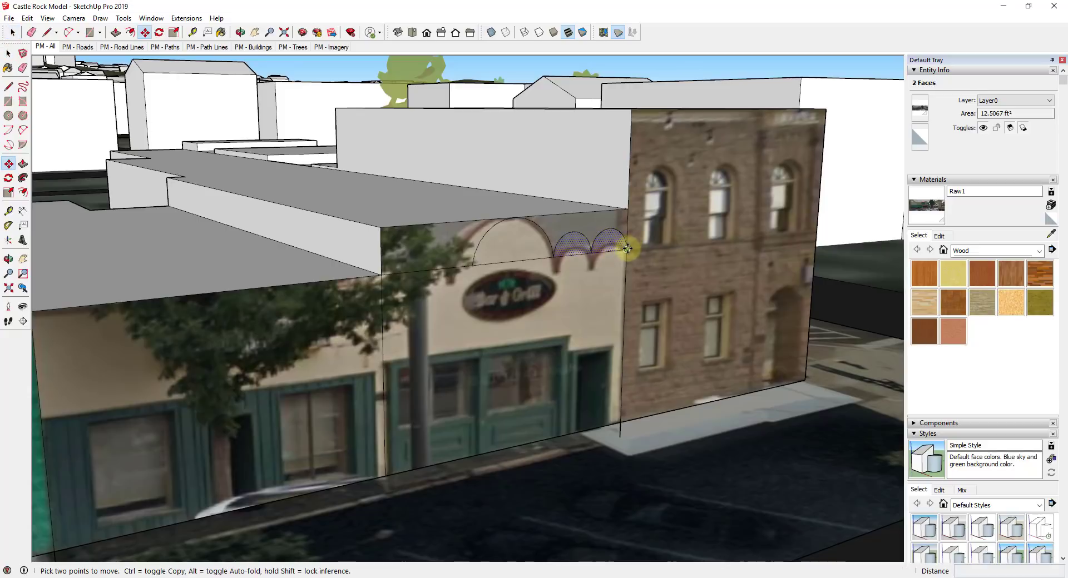
click(626, 248)
click(472, 264)
key(space)
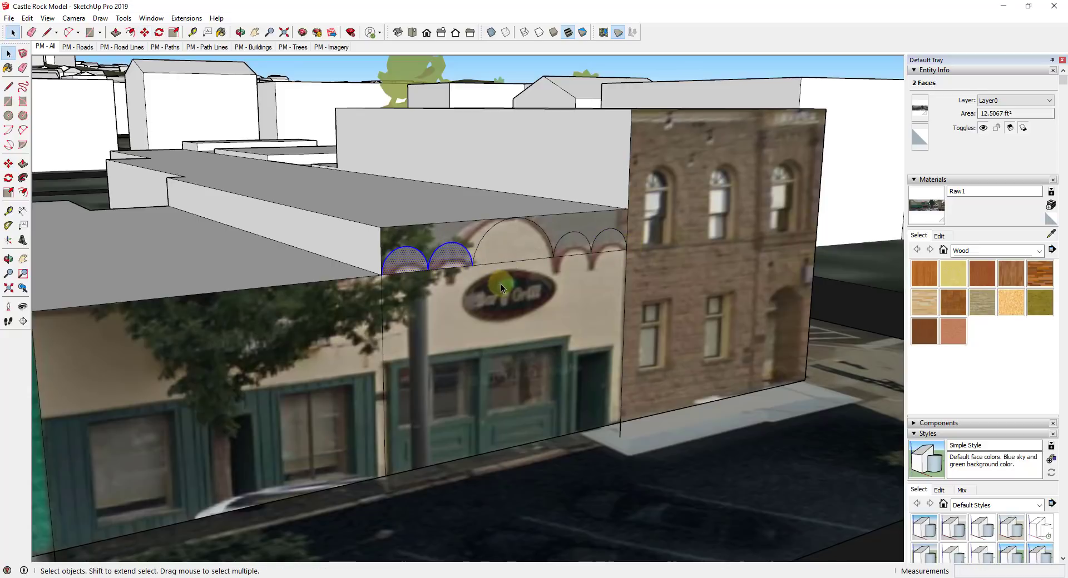
- Push the wall areas above the arches on both sides of the large arch back 6 1/4"
click(460, 230)
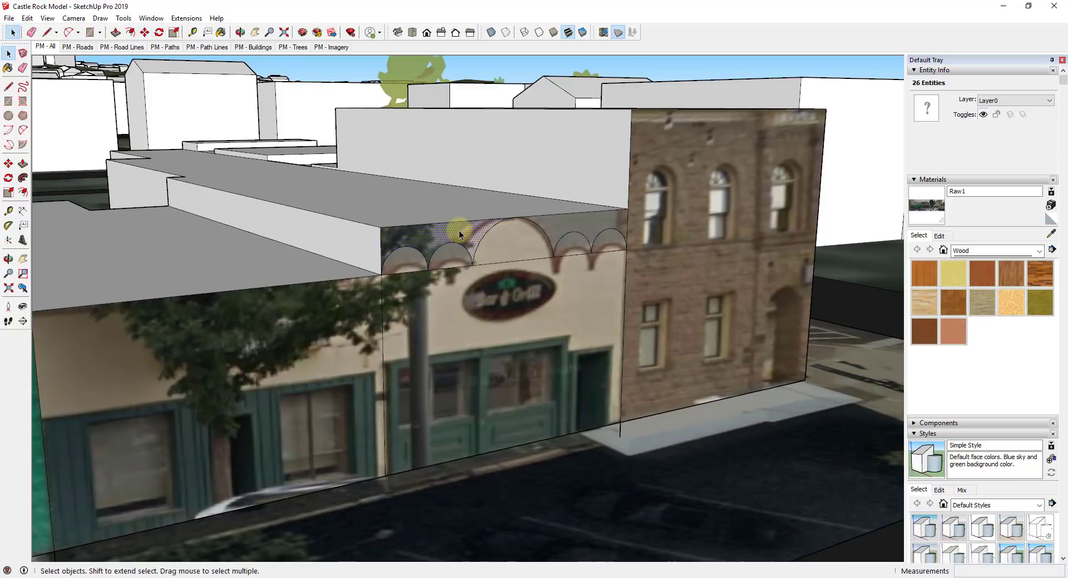
key(p)
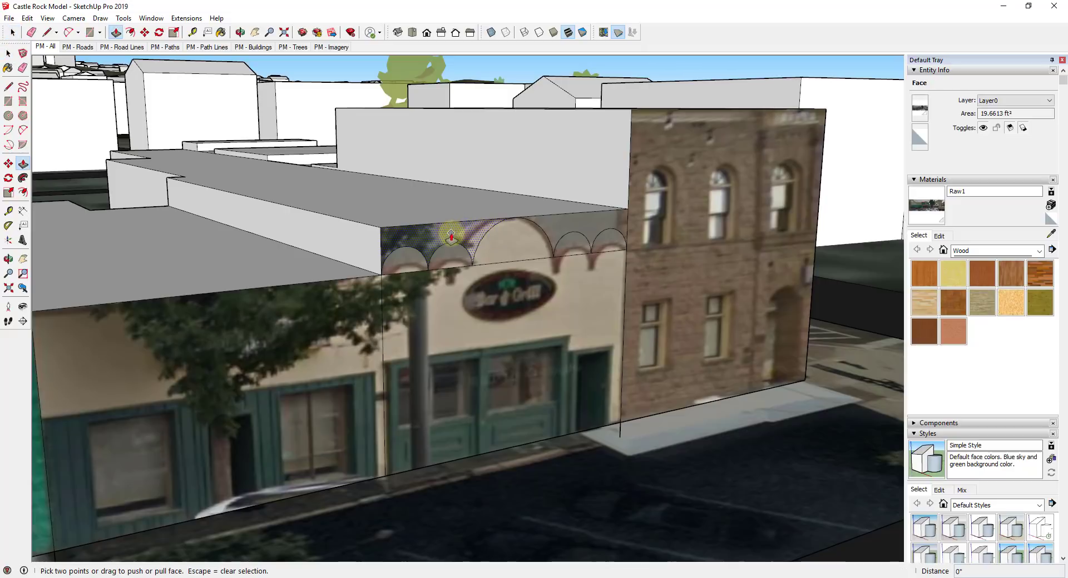
key(space)
key(Escape)
scroll(451, 230, up, 4)
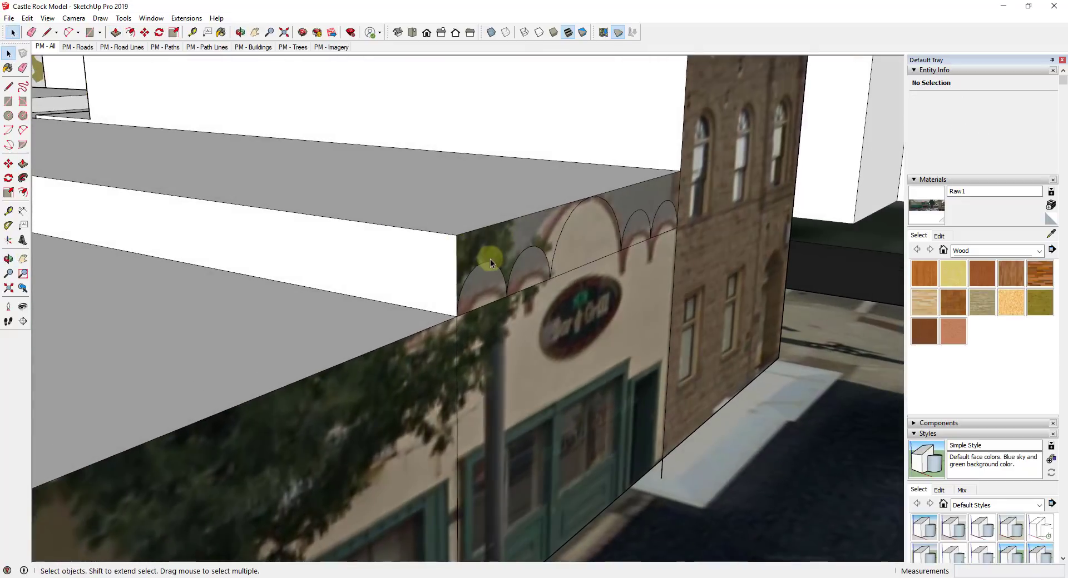
key(p)
drag(498, 241, 490, 235)
scroll(489, 239, up, 1)
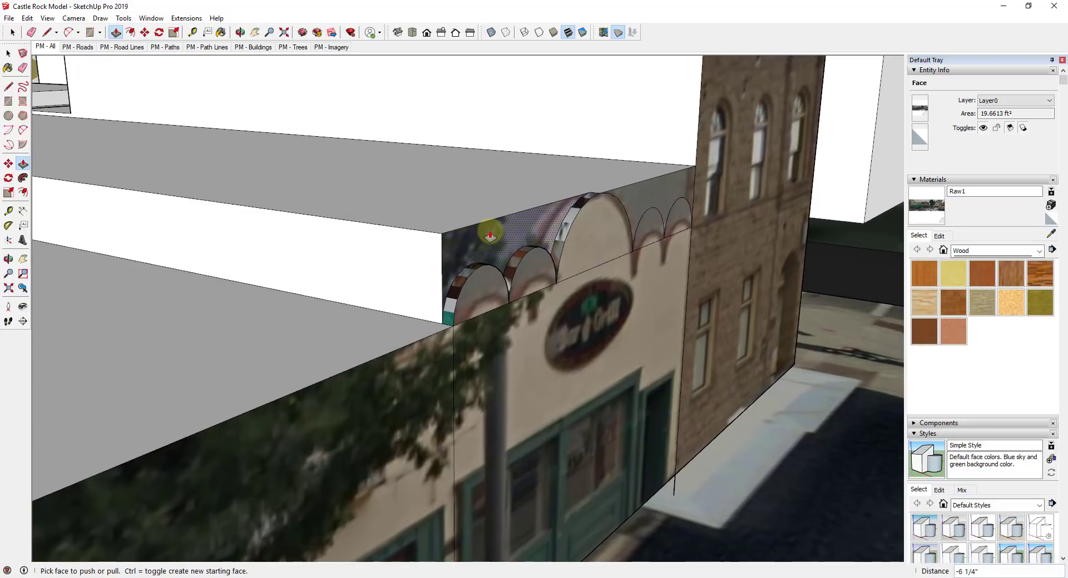
middle_drag(696, 178, 495, 207)
- Lower the roof section behind the arches about 3' 6 13/16" with Push/Pull, down to the arches' base line
key(space)
click(495, 207)
key(p)
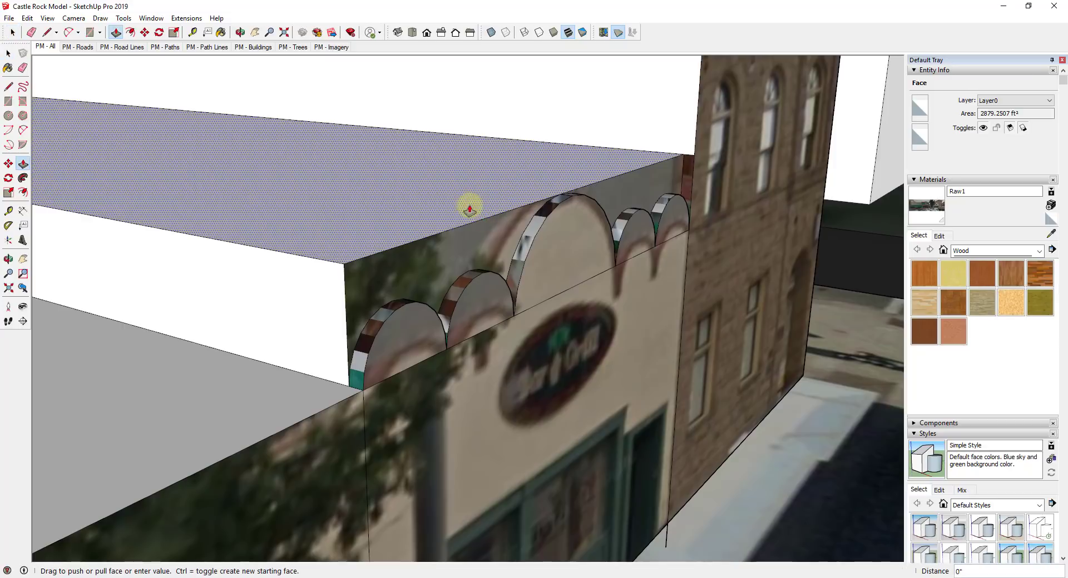
scroll(478, 211, down, 6)
scroll(395, 237, up, 4)
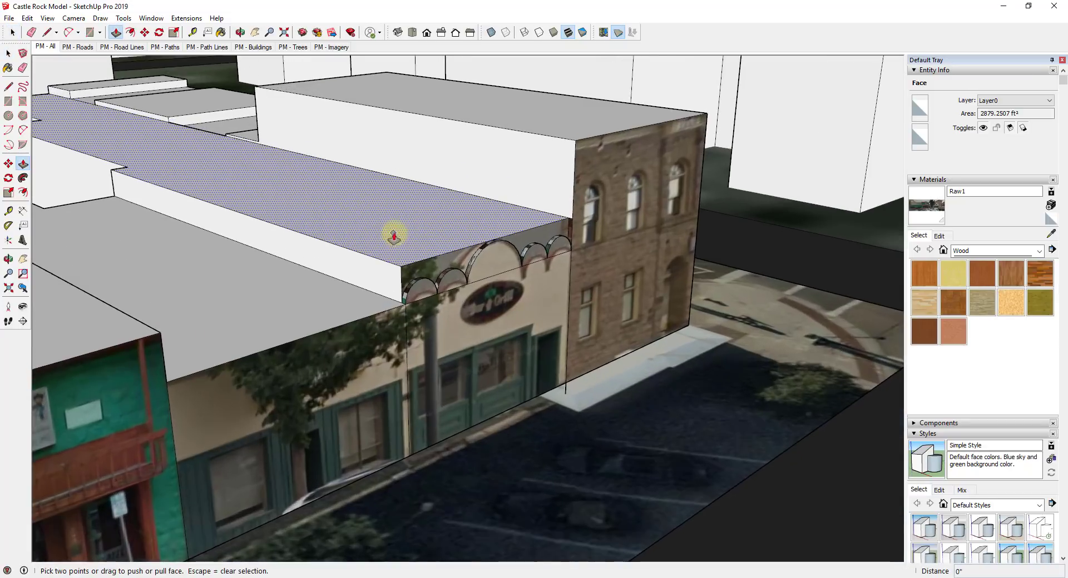
click(404, 230)
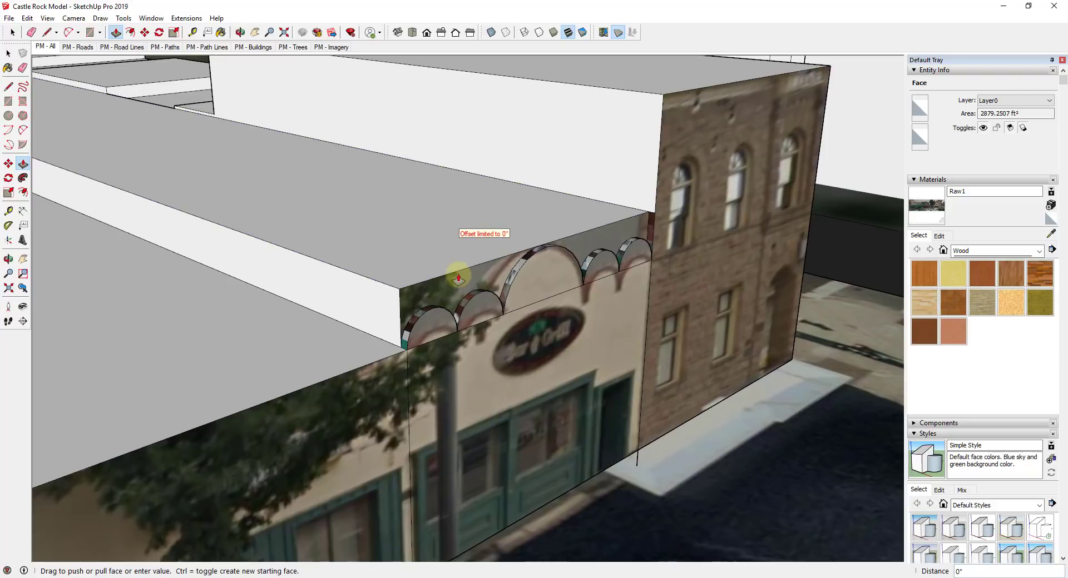
scroll(538, 250, up, 3)
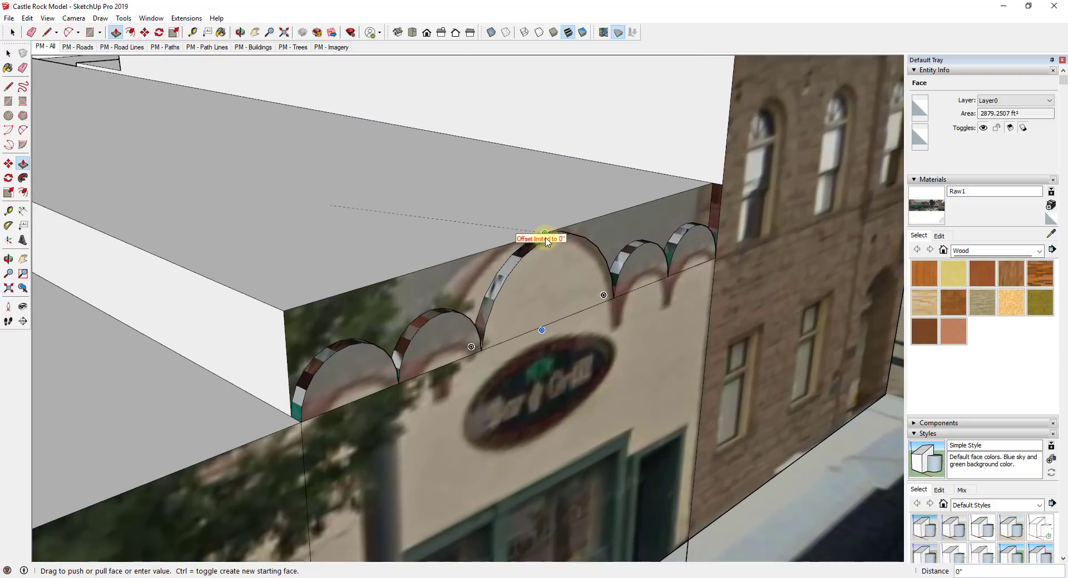
scroll(546, 239, down, 3)
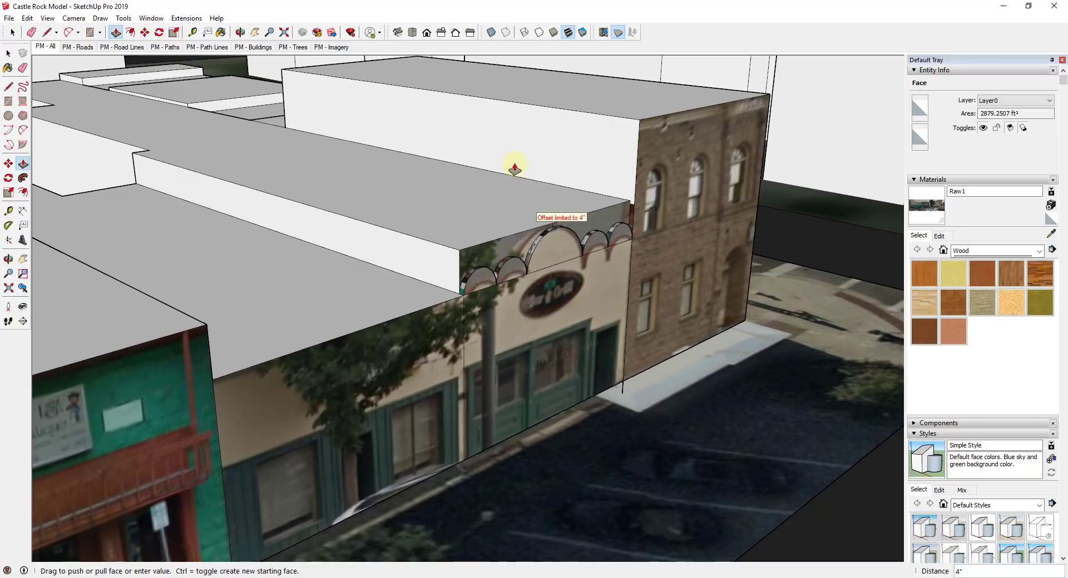
click(511, 158)
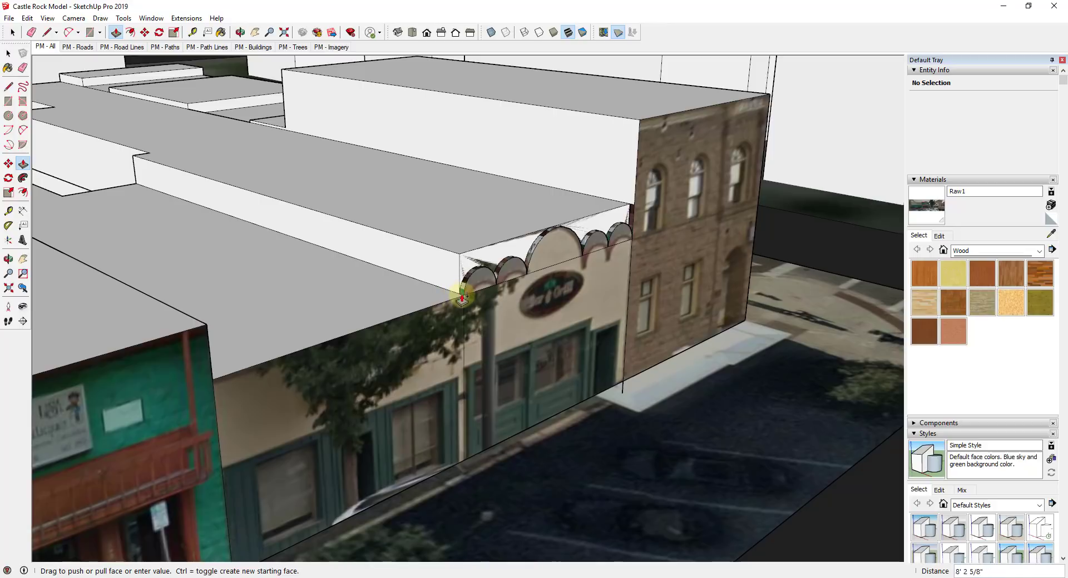
scroll(462, 299, up, 4)
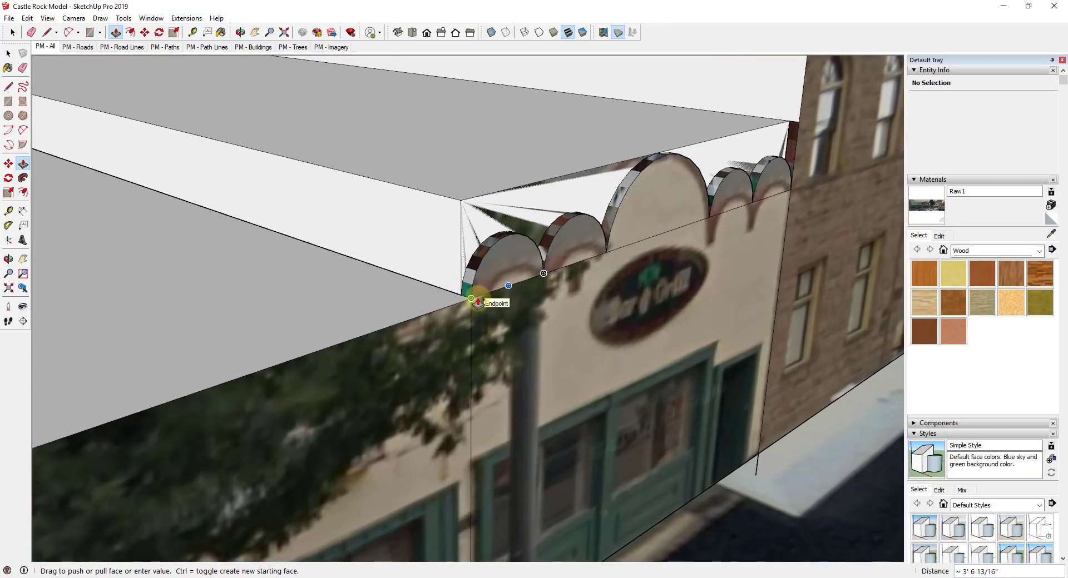
click(478, 302)
- Erase the old raised roof behind the arches and its leftover edge along the stone building's side wall
scroll(474, 290, down, 3)
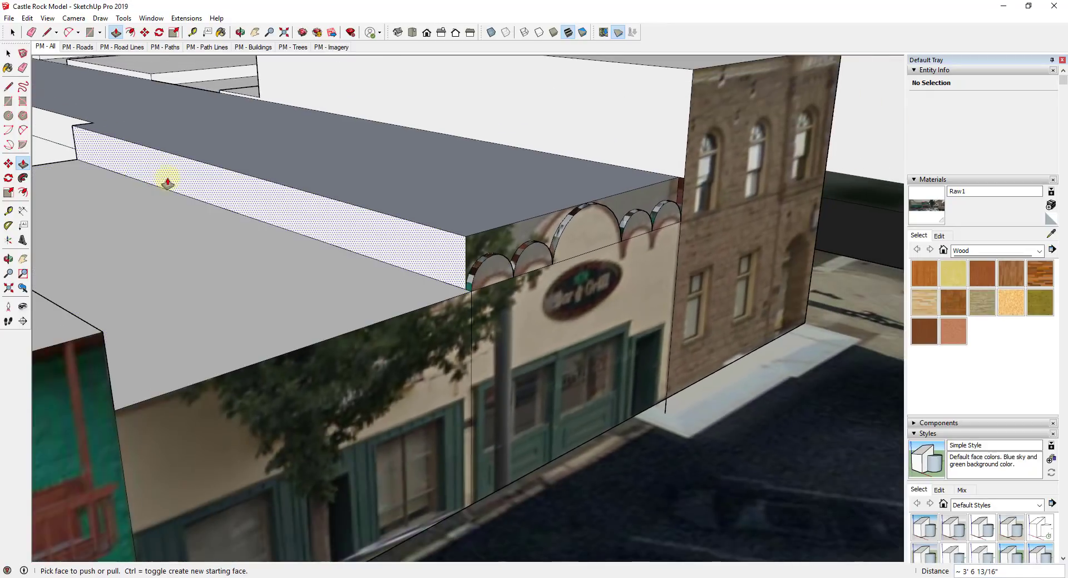
key(e)
drag(464, 236, 471, 237)
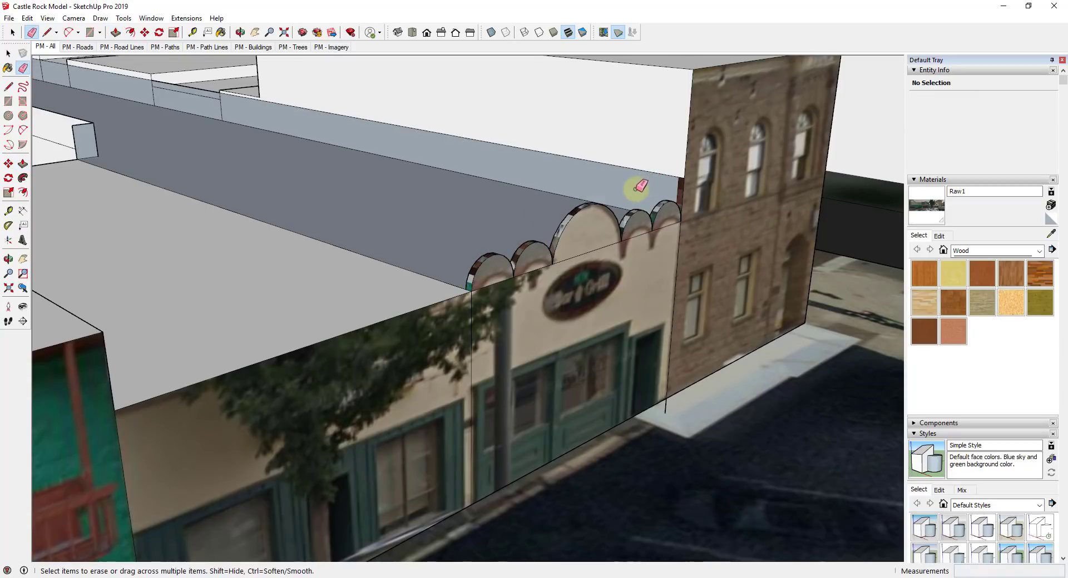
scroll(640, 184, down, 2)
scroll(667, 183, up, 3)
scroll(680, 182, down, 6)
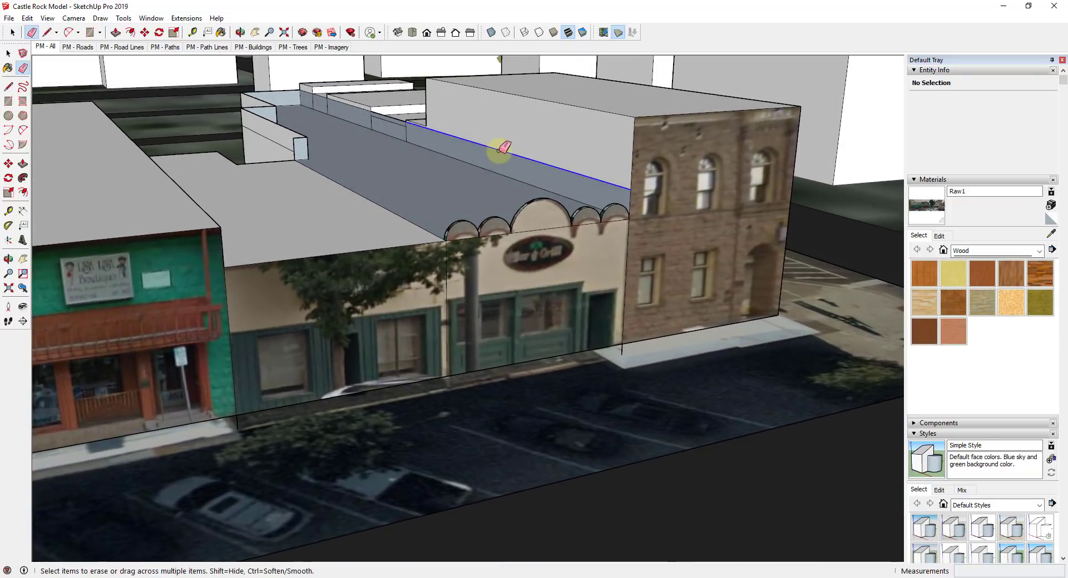
click(500, 150)
- Erase the leftover vertical edges and low walls along the sides and rear of the lowered Bar & Grill roof
scroll(440, 133, up, 5)
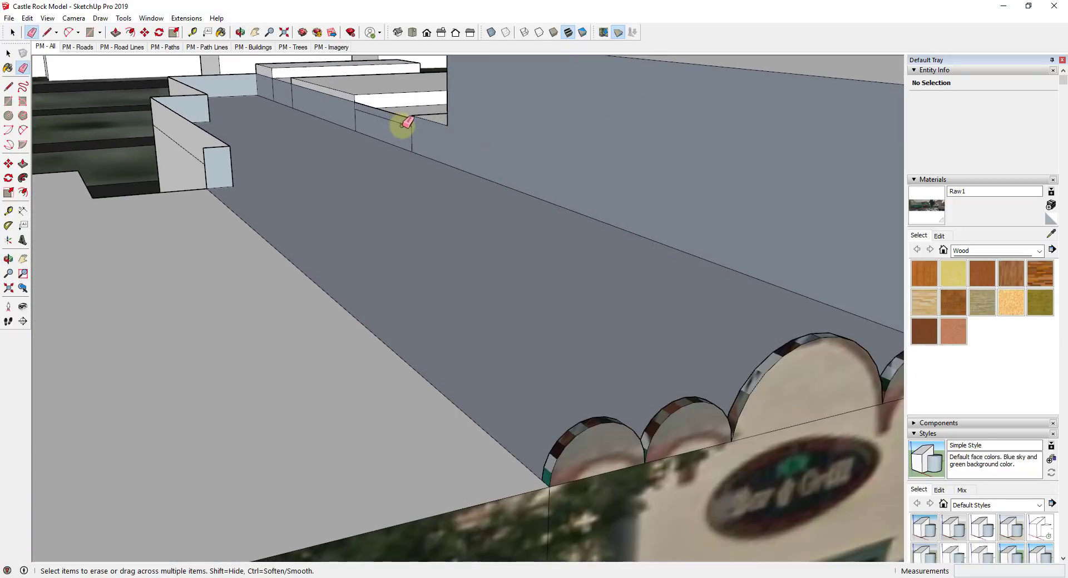
drag(412, 129, 346, 112)
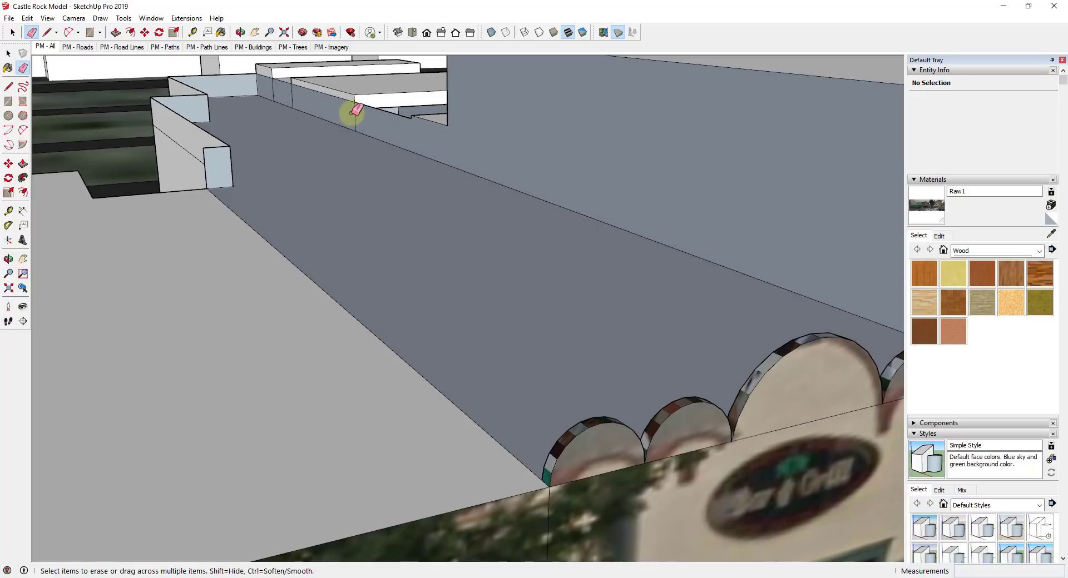
mouse_move(399, 133)
middle_down()
mouse_move(399, 164)
mouse_move(385, 111)
middle_up()
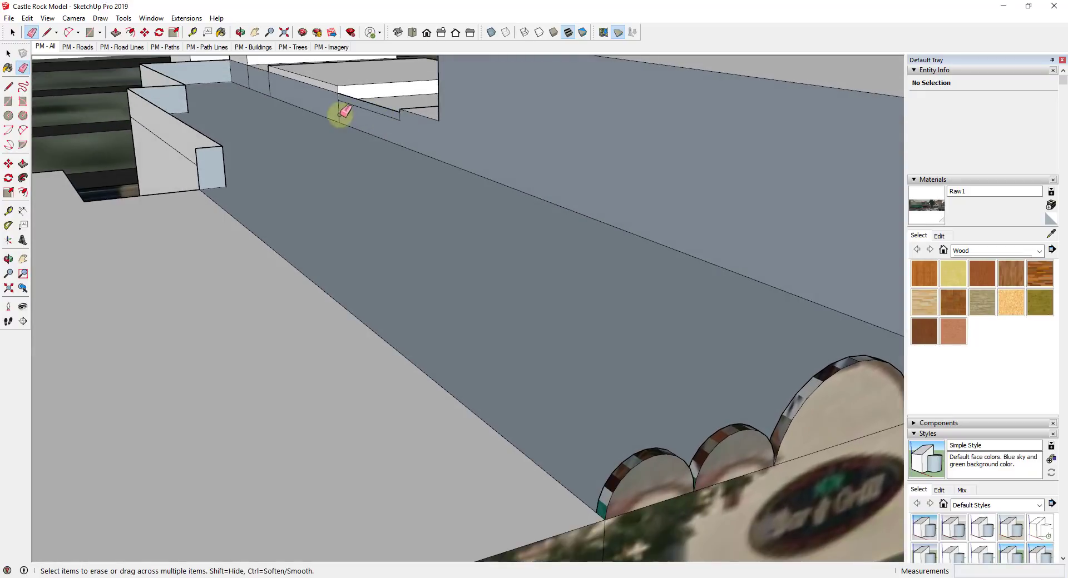
scroll(231, 119, down, 5)
drag(215, 127, 198, 78)
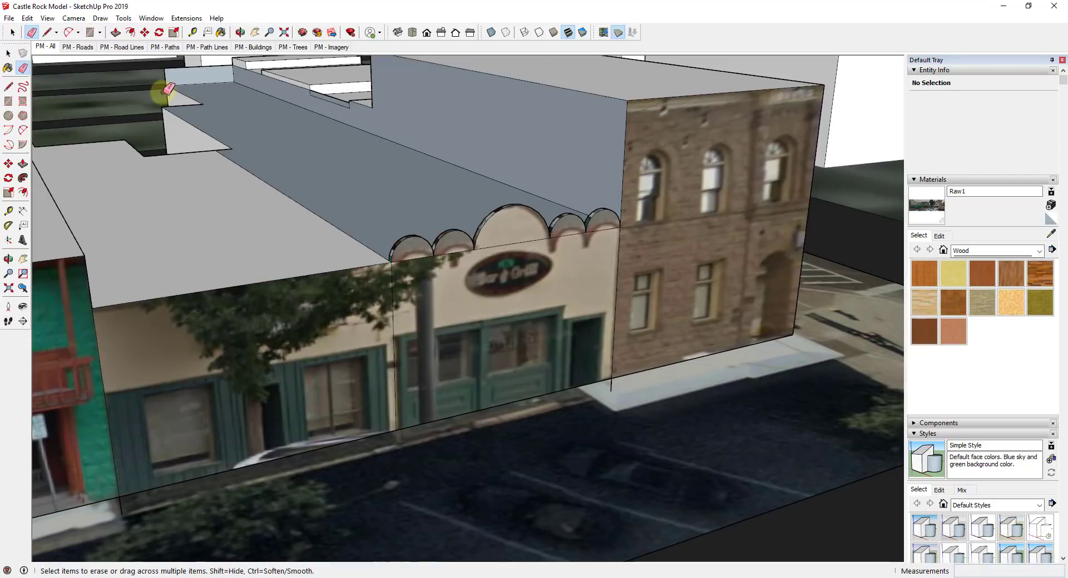
scroll(174, 66, down, 8)
scroll(282, 173, up, 12)
scroll(333, 164, down, 2)
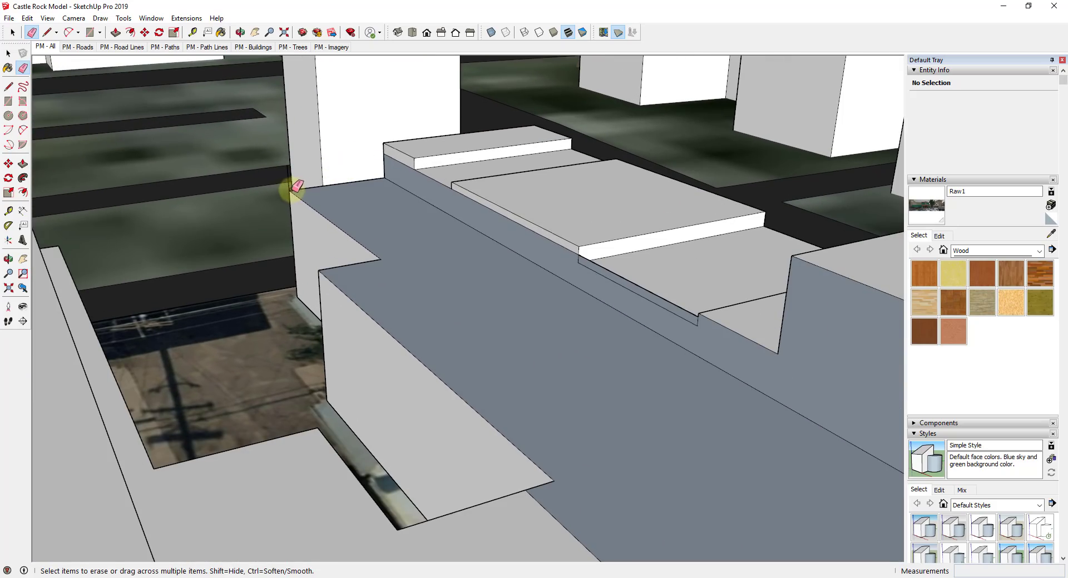
scroll(289, 184, down, 6)
middle_drag(296, 148, 405, 232)
- Paint the thickness surfaces of all five parapet arches with Color C02 from the Colors collection
scroll(470, 257, up, 7)
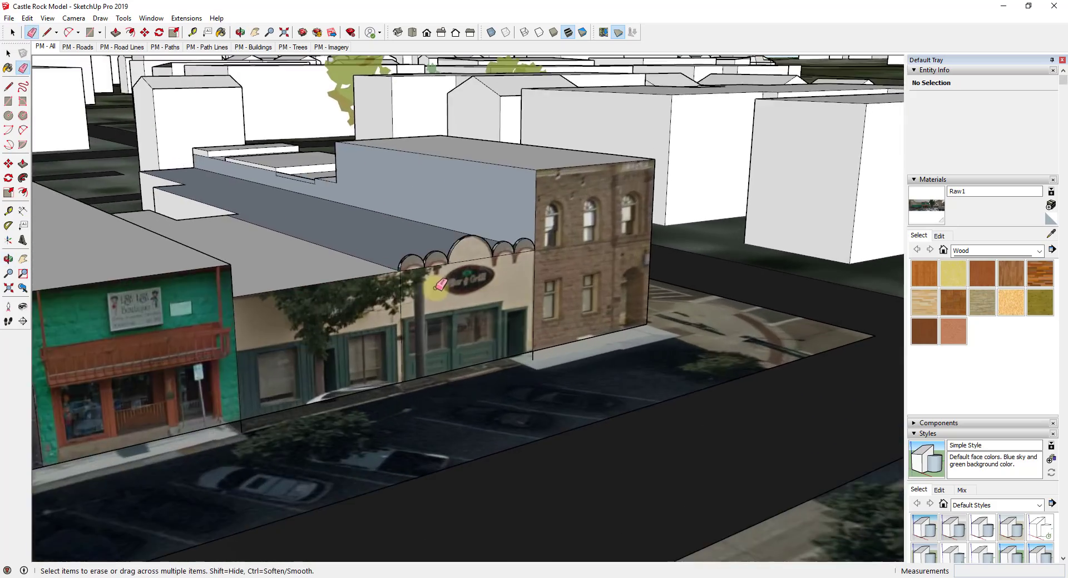
middle_drag(466, 261, 512, 243)
scroll(512, 243, up, 3)
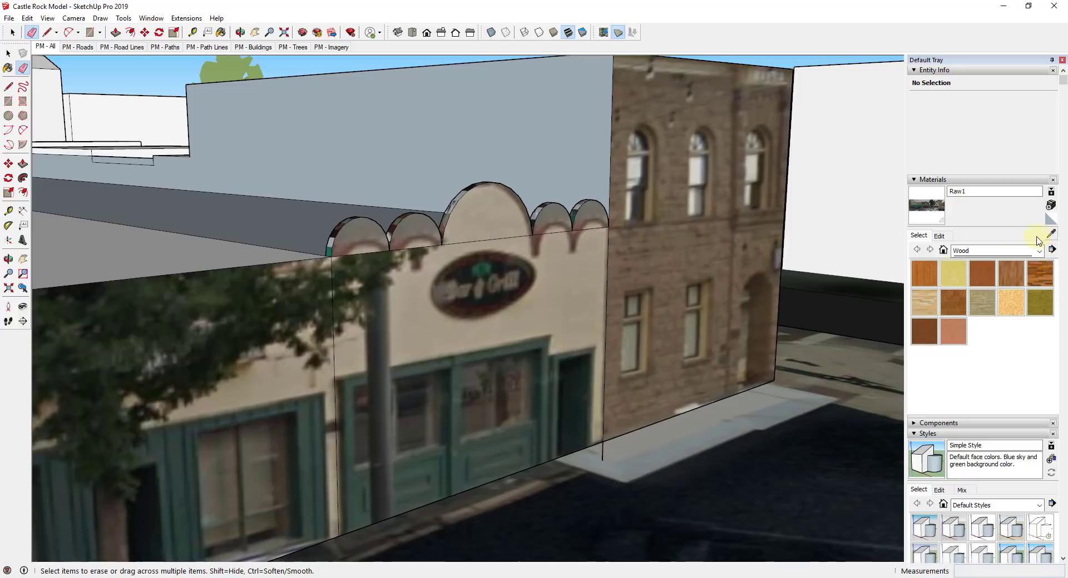
middle_drag(453, 209, 605, 229)
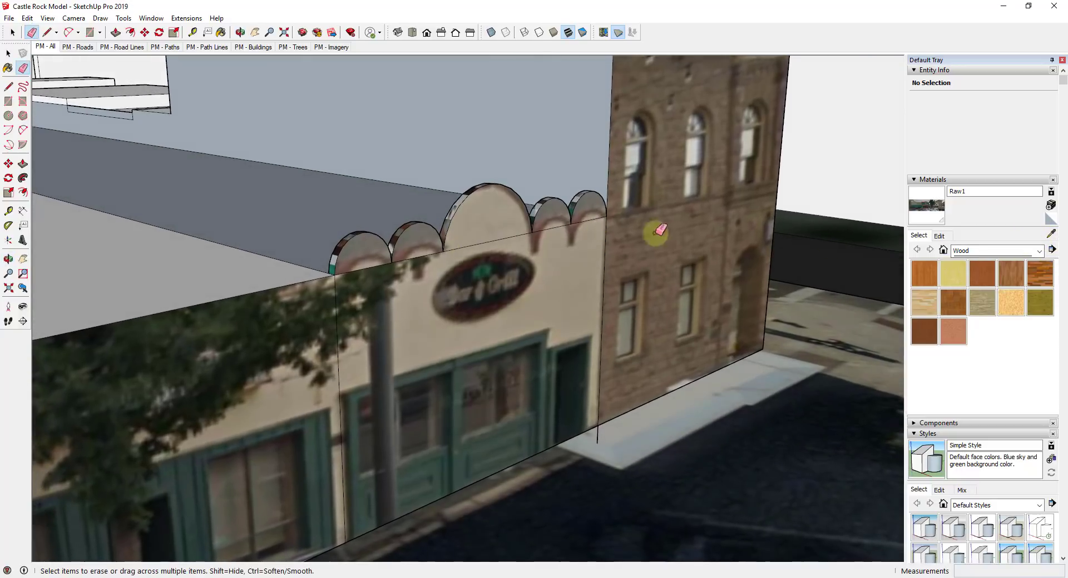
click(987, 251)
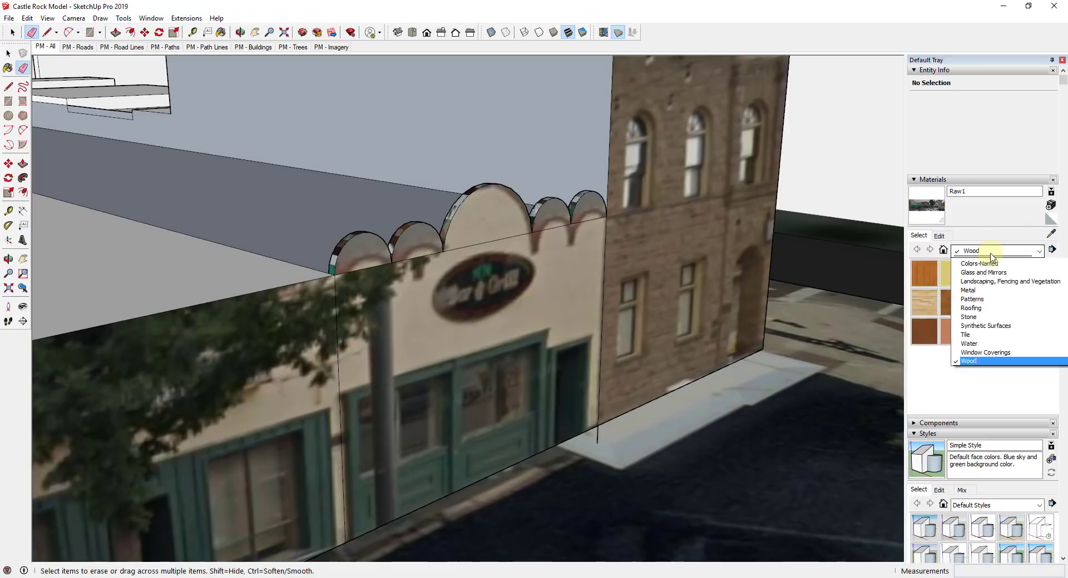
click(980, 290)
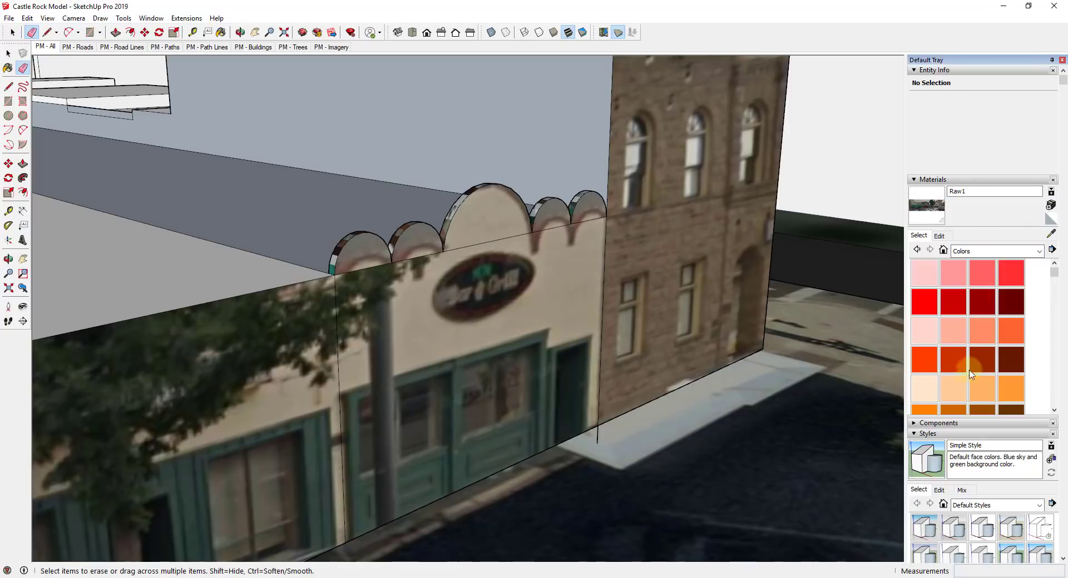
click(950, 395)
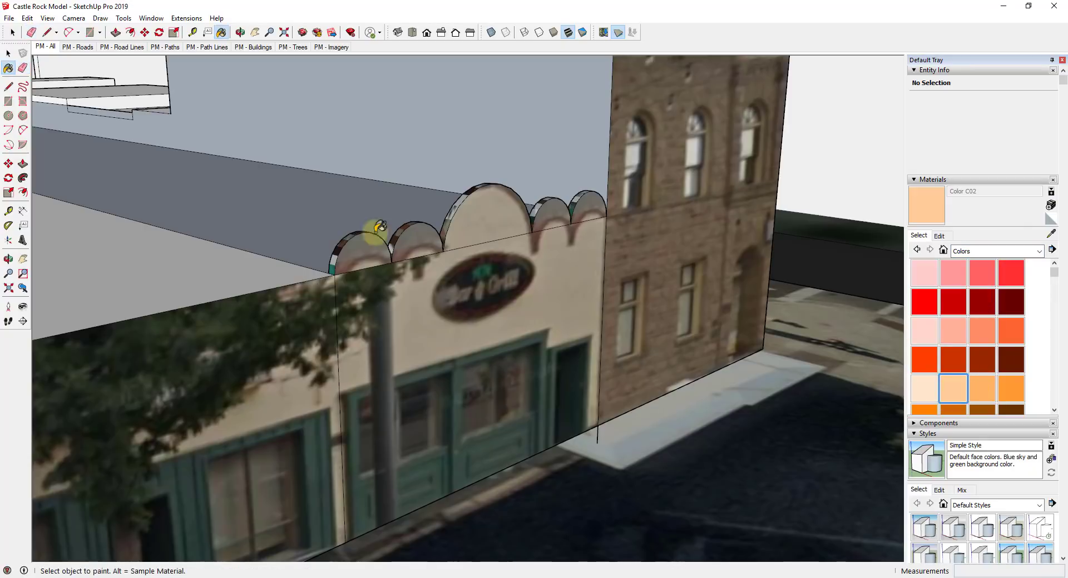
scroll(356, 237, up, 2)
click(334, 251)
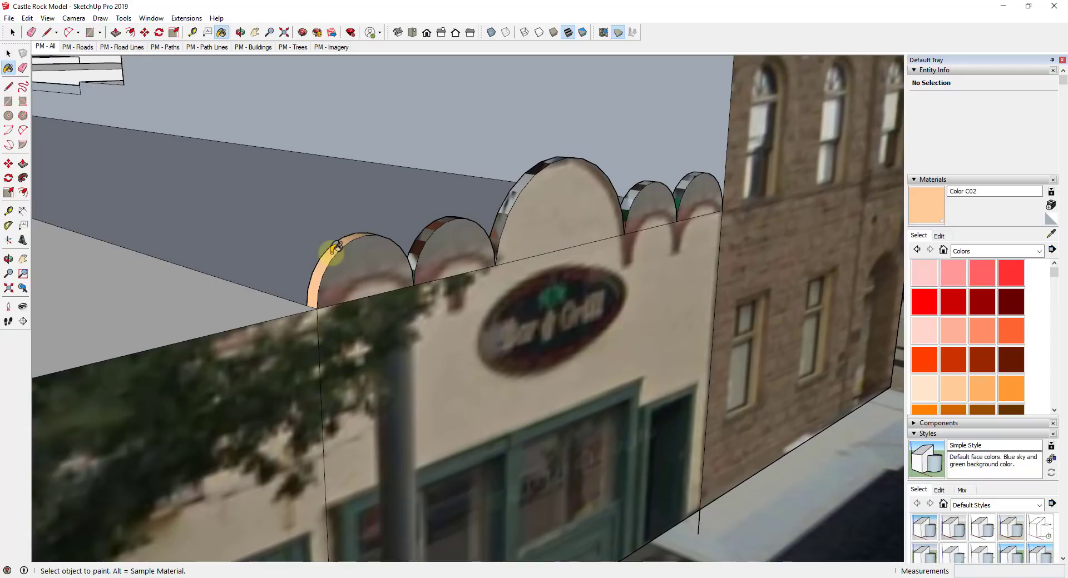
click(440, 221)
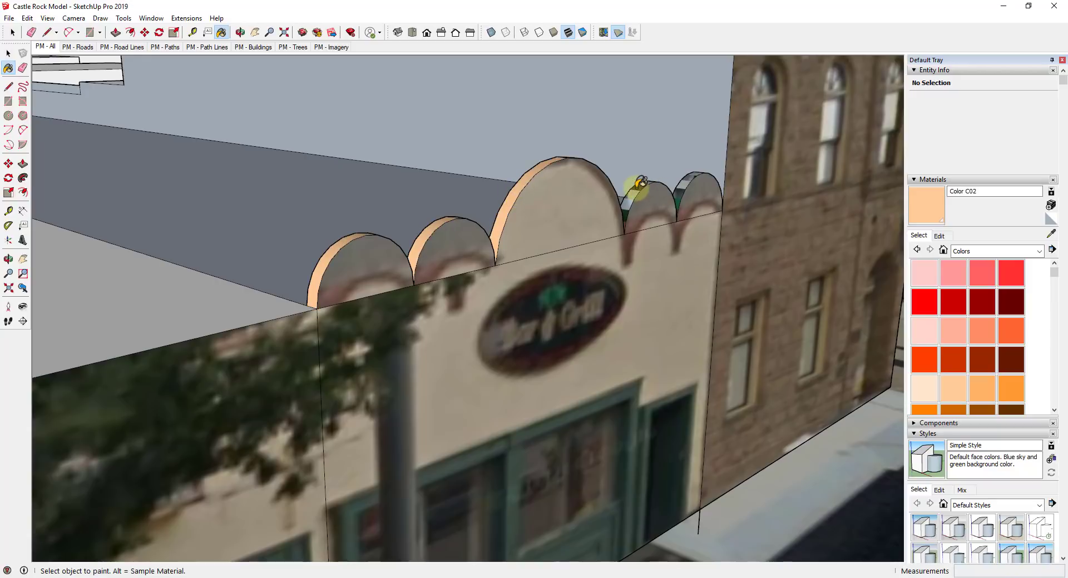
mouse_move(702, 208)
middle_down()
mouse_move(689, 350)
mouse_move(748, 401)
mouse_move(351, 453)
mouse_move(599, 279)
middle_up()
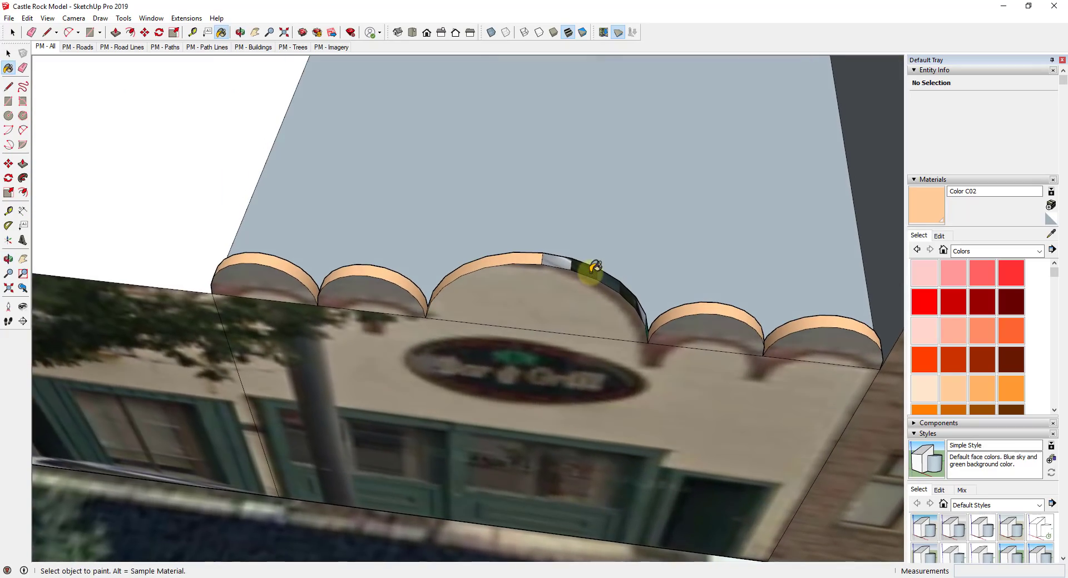
click(591, 273)
- Examine the textured downtown block from several angles, including the arched parapet and the stone corner building
scroll(700, 281, down, 5)
mouse_move(703, 285)
middle_down()
mouse_move(767, 238)
mouse_move(779, 125)
middle_up()
middle_drag(713, 381, 755, 341)
key(space)
scroll(579, 303, down, 4)
scroll(662, 273, up, 3)
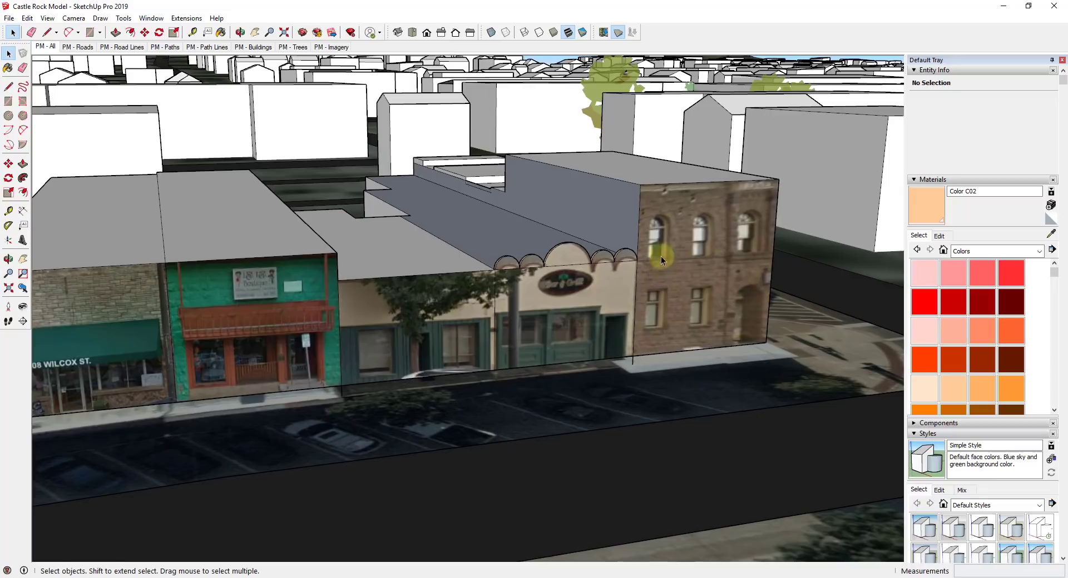
middle_drag(642, 312, 711, 230)
scroll(422, 276, up, 2)
middle_drag(536, 236, 367, 304)
scroll(436, 300, up, 4)
scroll(436, 300, down, 2)
scroll(353, 298, down, 5)
scroll(655, 320, up, 2)
scroll(699, 305, down, 2)
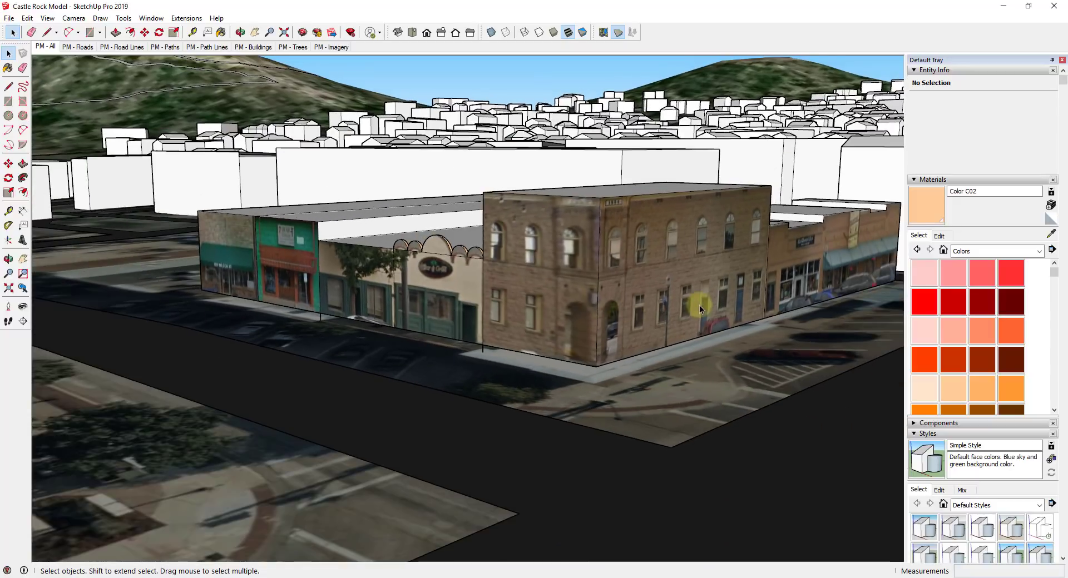
- Examine the textured street fronts, the vacant lot beside them and how the block fits the surrounding white city buildings
scroll(353, 282, up, 2)
scroll(209, 241, down, 3)
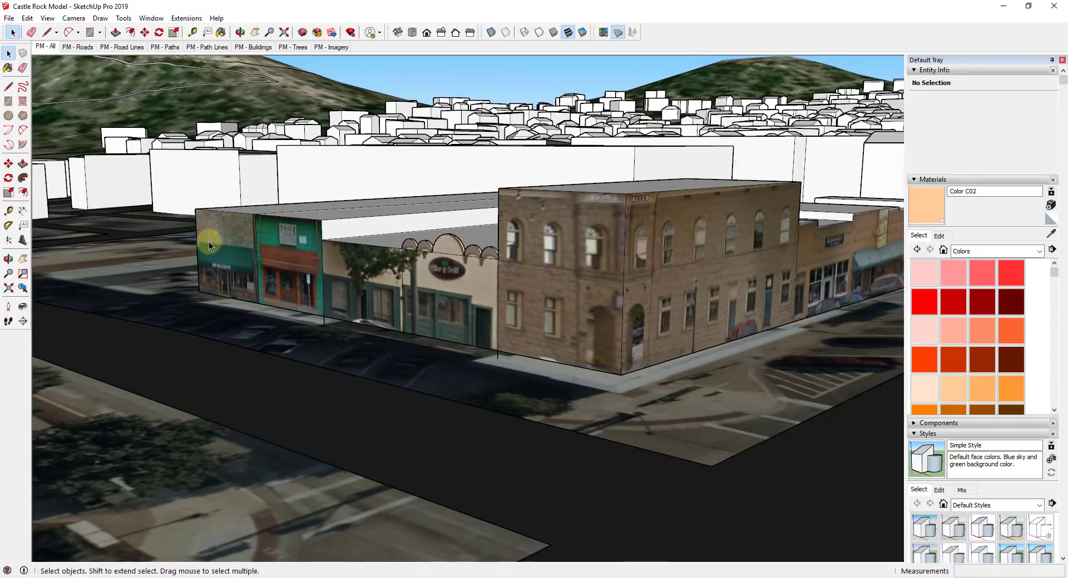
scroll(566, 330, up, 4)
scroll(227, 255, down, 3)
scroll(298, 282, up, 3)
middle_drag(299, 282, 644, 368)
scroll(644, 368, down, 3)
scroll(381, 369, down, 3)
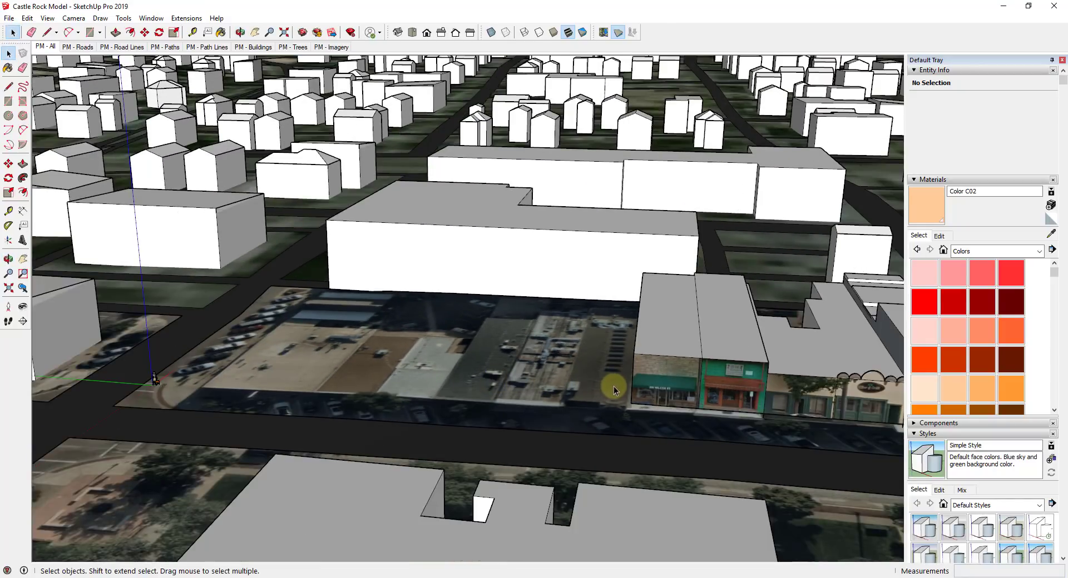
scroll(612, 384, down, 5)
middle_drag(759, 393, 685, 373)
scroll(685, 373, up, 8)
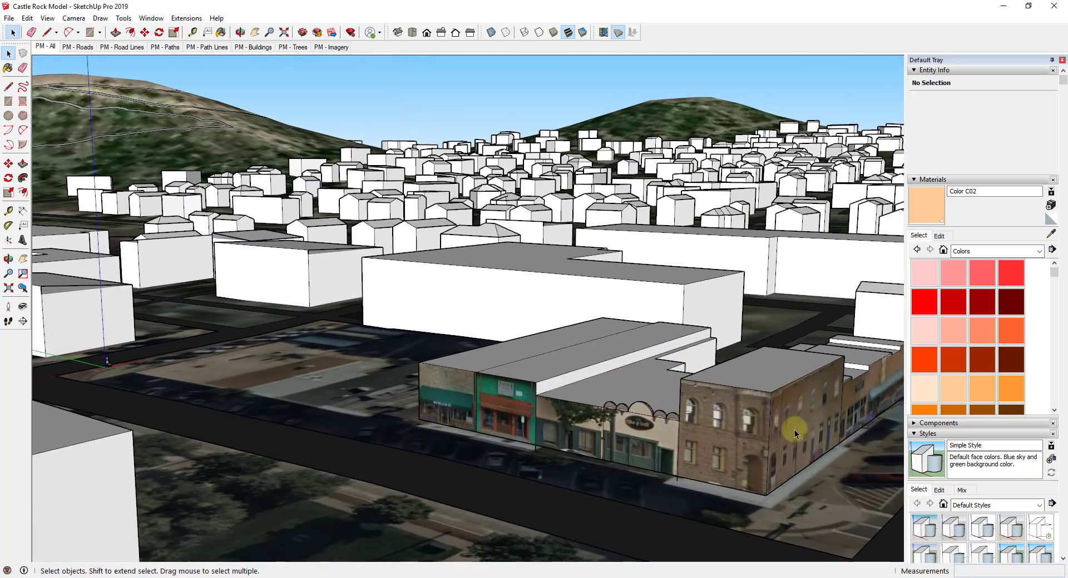
scroll(639, 403, down, 3)
scroll(684, 443, up, 4)
scroll(690, 434, down, 4)
middle_drag(720, 426, 784, 453)
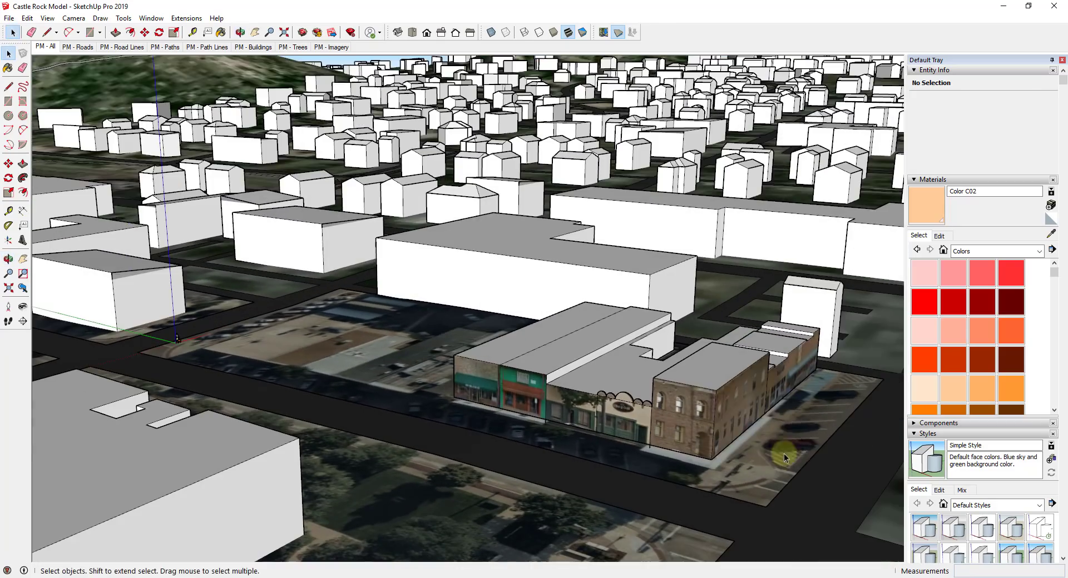
- Select all connected geometry of the textured building block and make it a group
triple_click(728, 423)
right_click(727, 423)
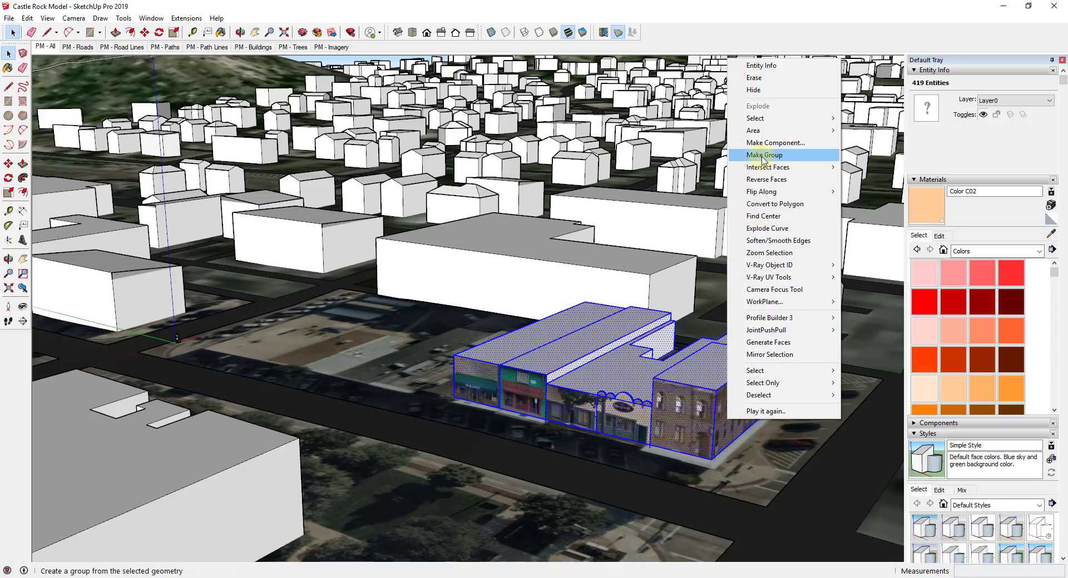
click(764, 156)
- Move the building group down about 1' 4" so its base meets the sidewalk at the stone building's street corner
scroll(718, 462, up, 10)
key(m)
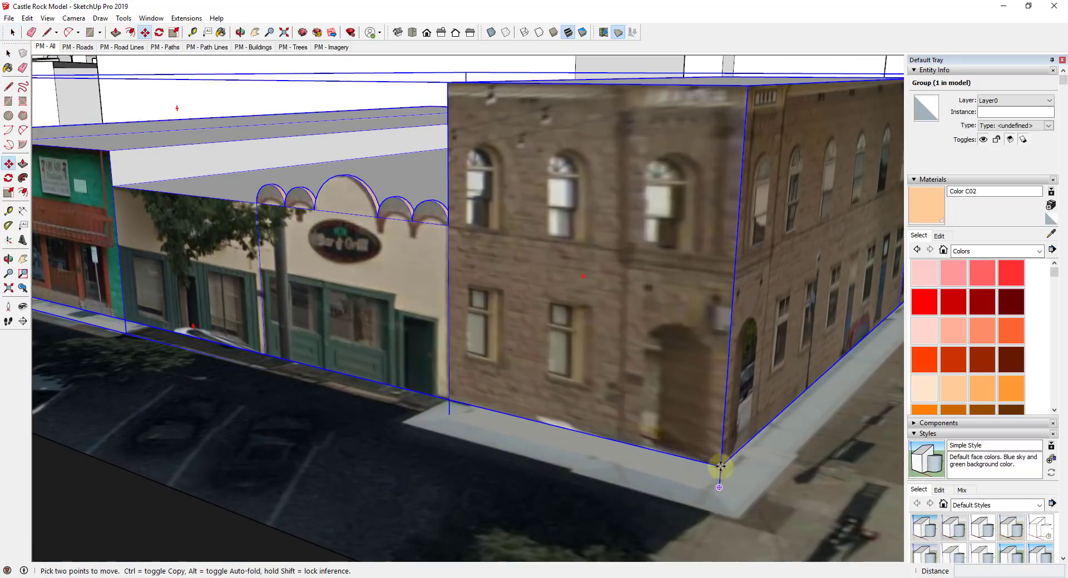
click(720, 470)
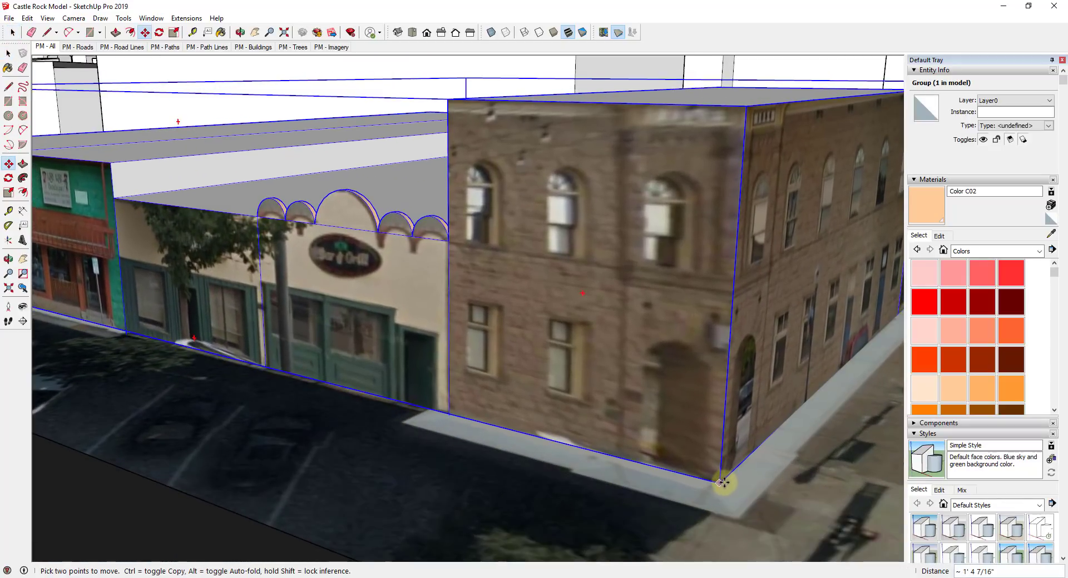
click(739, 488)
key(space)
scroll(644, 465, down, 10)
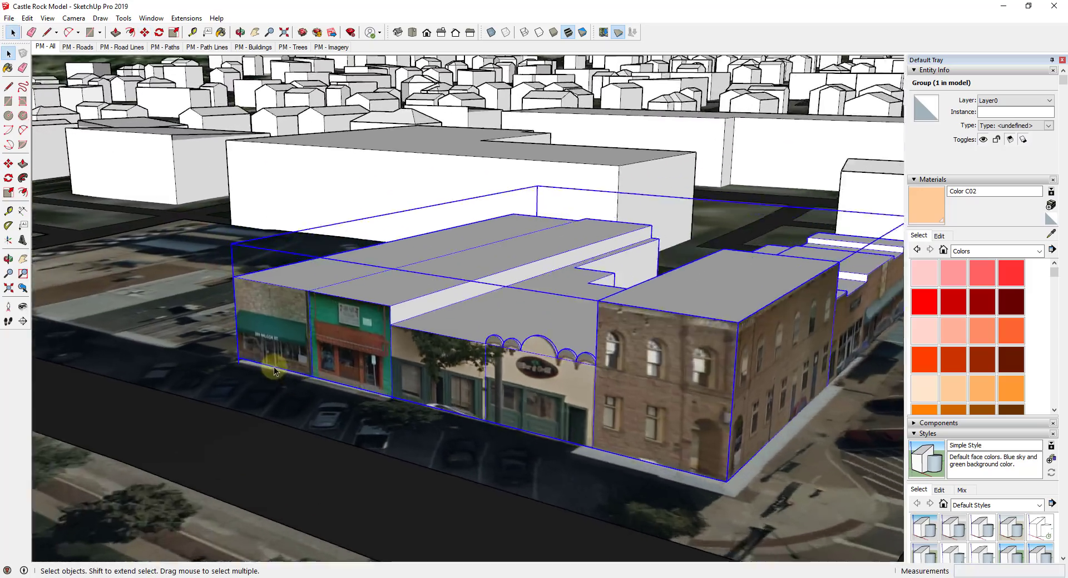
- Lower the building group further until its base sits on the ground at the green-awning storefront's outer corner
scroll(301, 373, up, 10)
middle_drag(316, 381, 810, 312)
scroll(422, 392, up, 3)
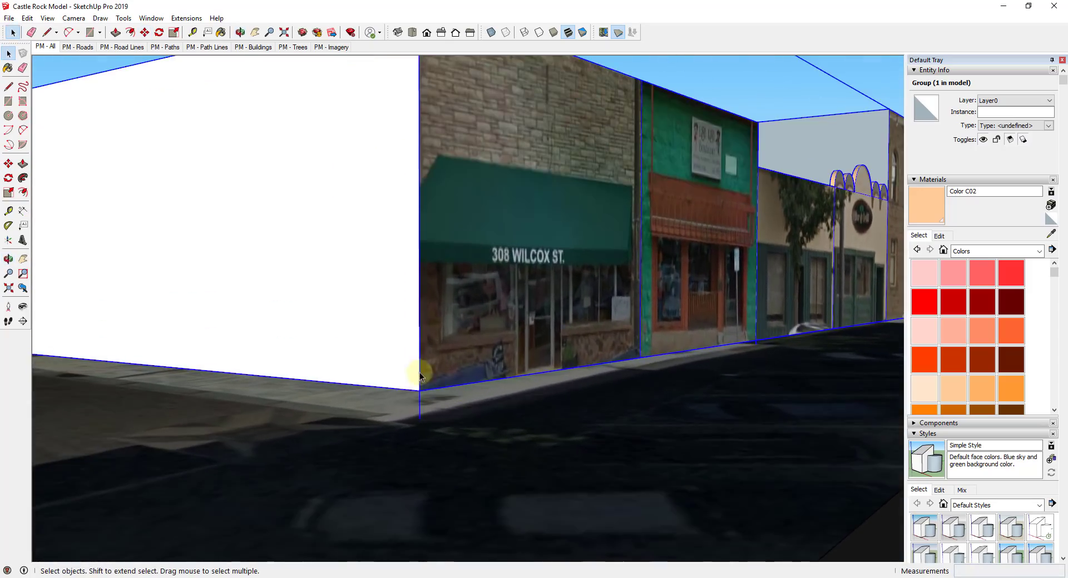
key(m)
click(420, 392)
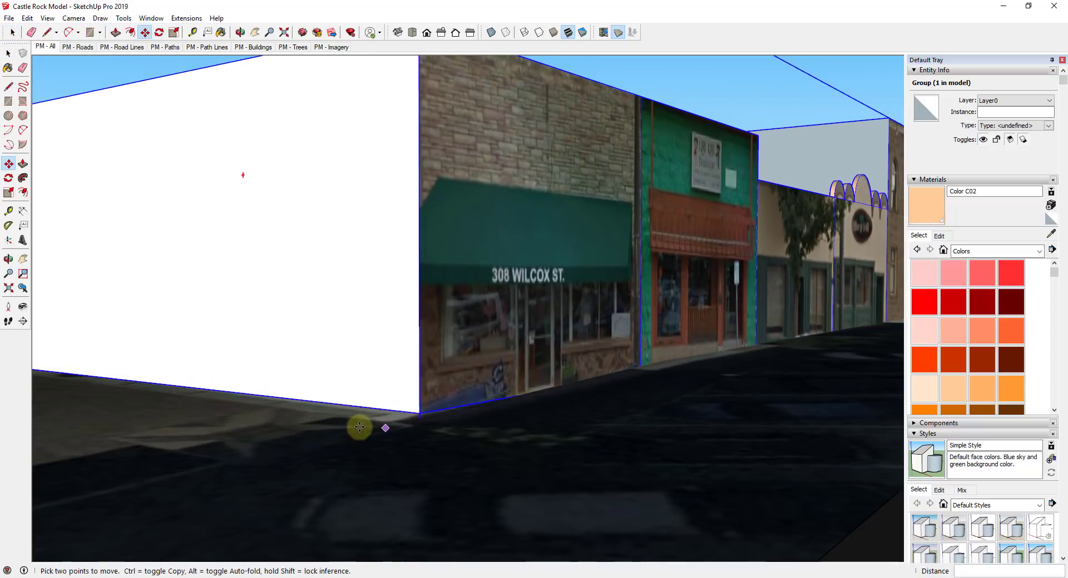
- Inside the group, Push/Pull the stone corner building's roof up about 2' 9" to include the cornice in its facade texture
scroll(363, 428, down, 5)
middle_drag(720, 373, 577, 461)
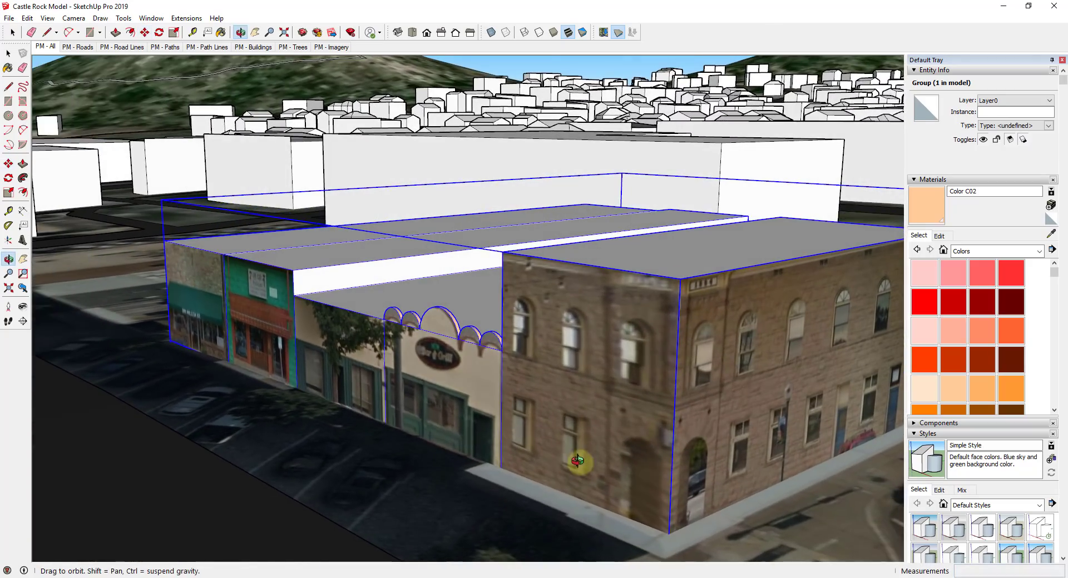
scroll(556, 412, down, 5)
middle_drag(560, 410, 469, 391)
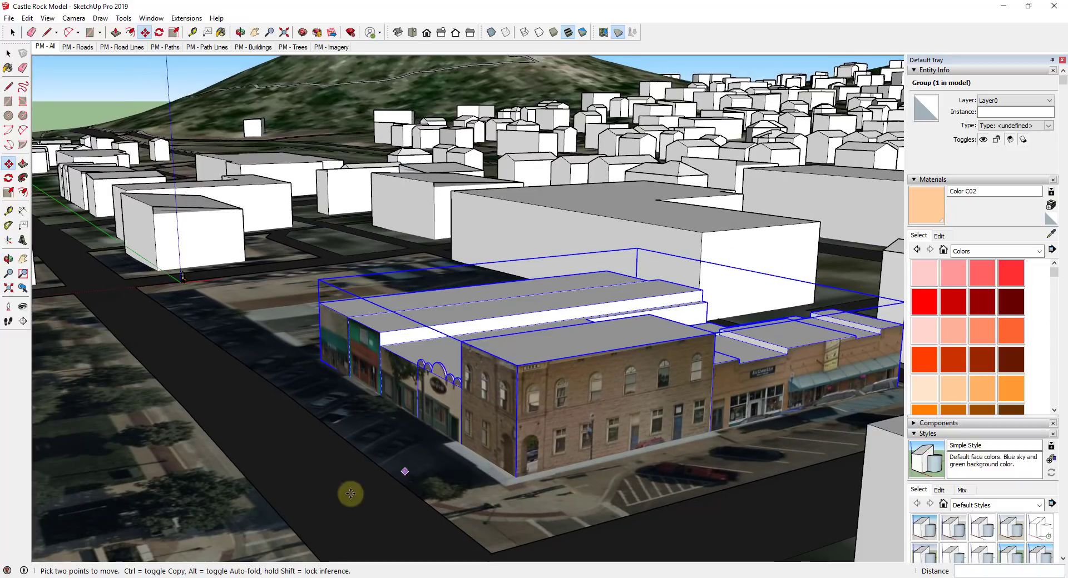
middle_drag(369, 483, 231, 496)
scroll(232, 496, up, 3)
middle_drag(228, 449, 280, 382)
middle_drag(550, 369, 643, 369)
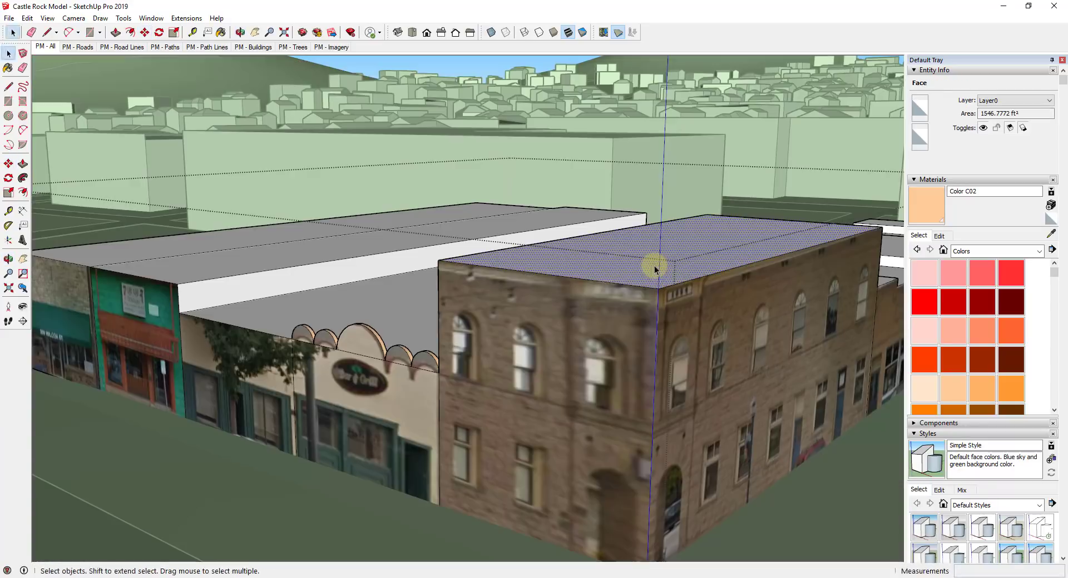
key(p)
click(663, 274)
drag(663, 274, 662, 246)
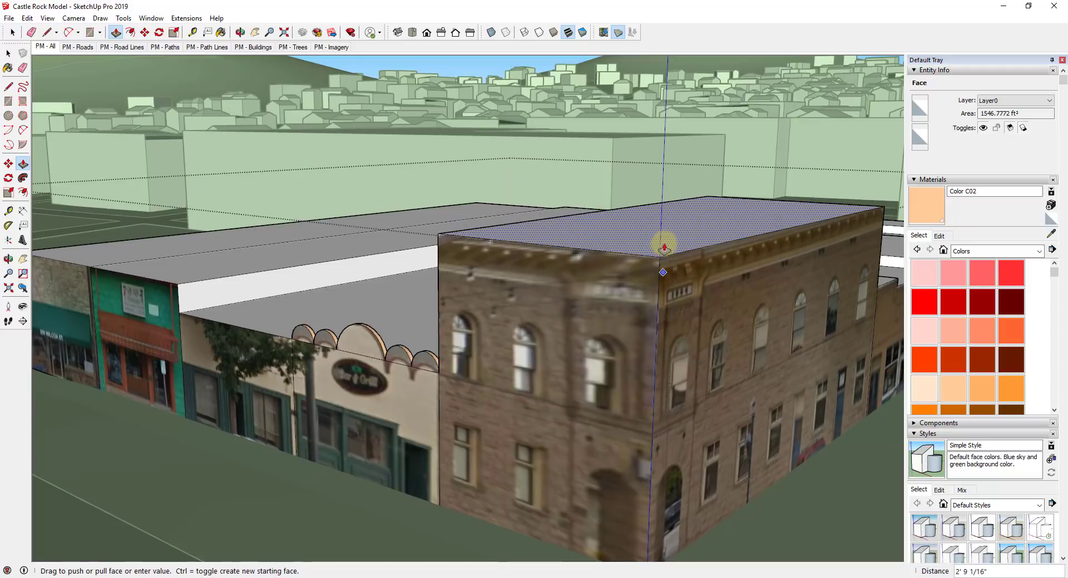
key(space)
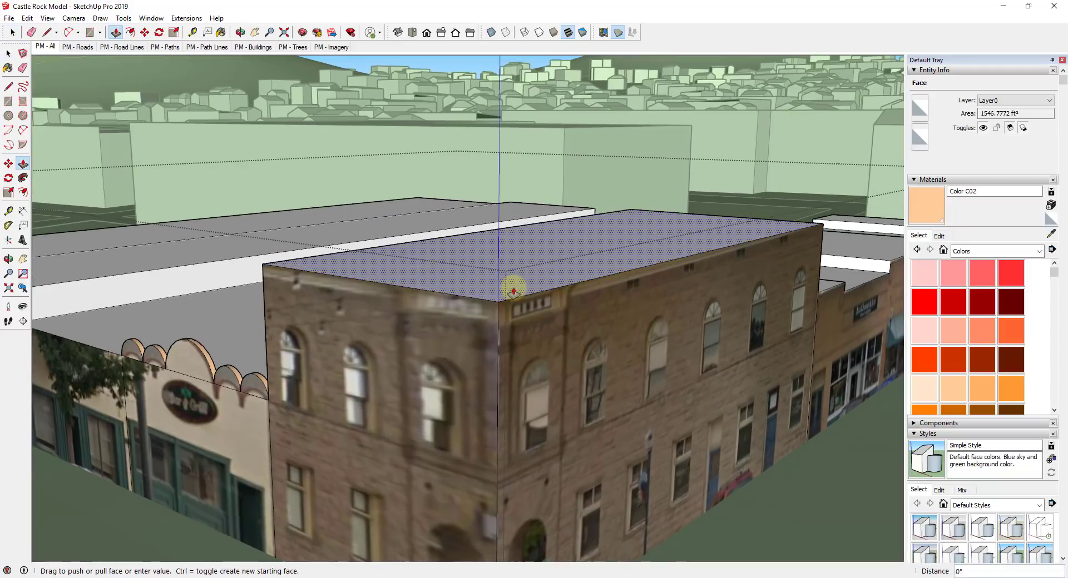
- Draw a line along the cornice's lower edge across both street faces of the stone building
drag(513, 291, 508, 246)
key(l)
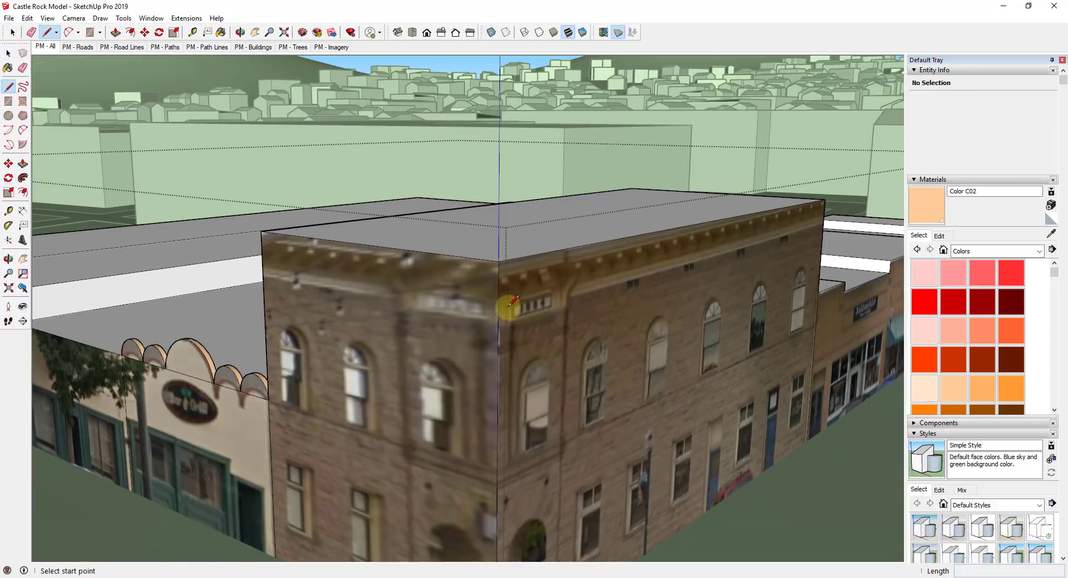
click(498, 304)
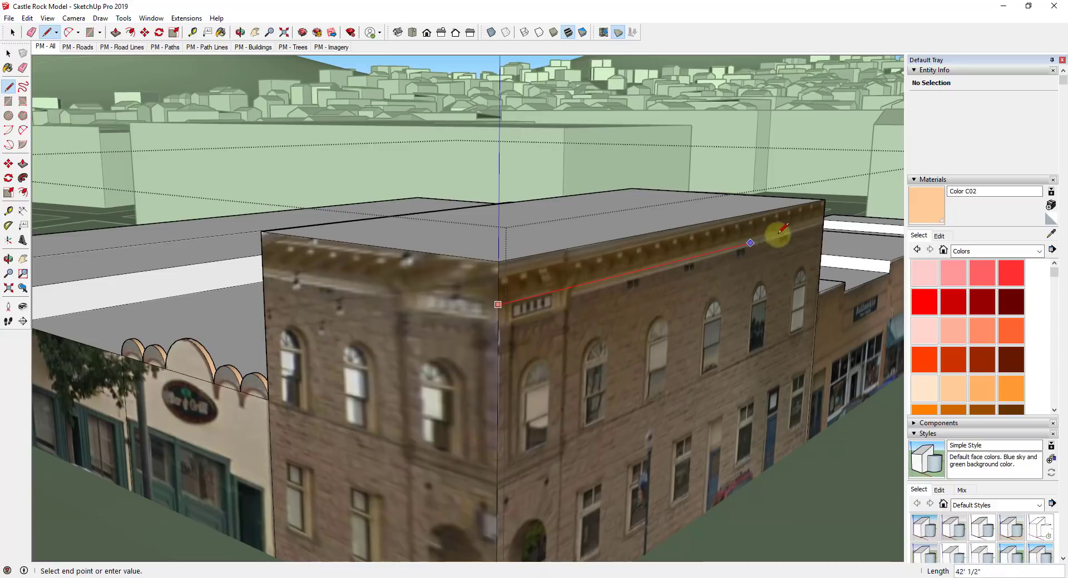
key(space)
key(p)
click(518, 310)
key(l)
click(498, 304)
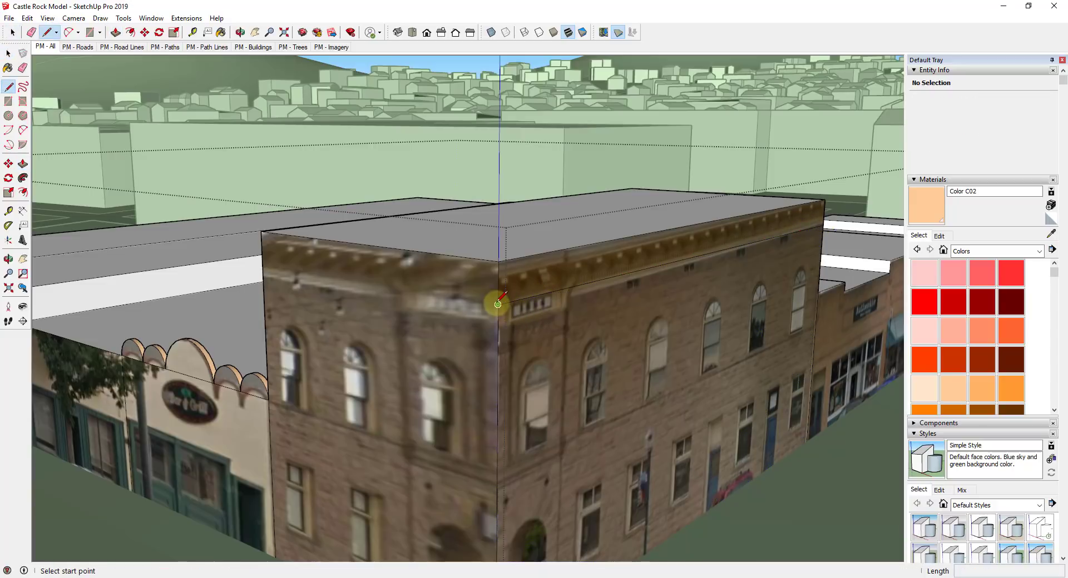
click(263, 266)
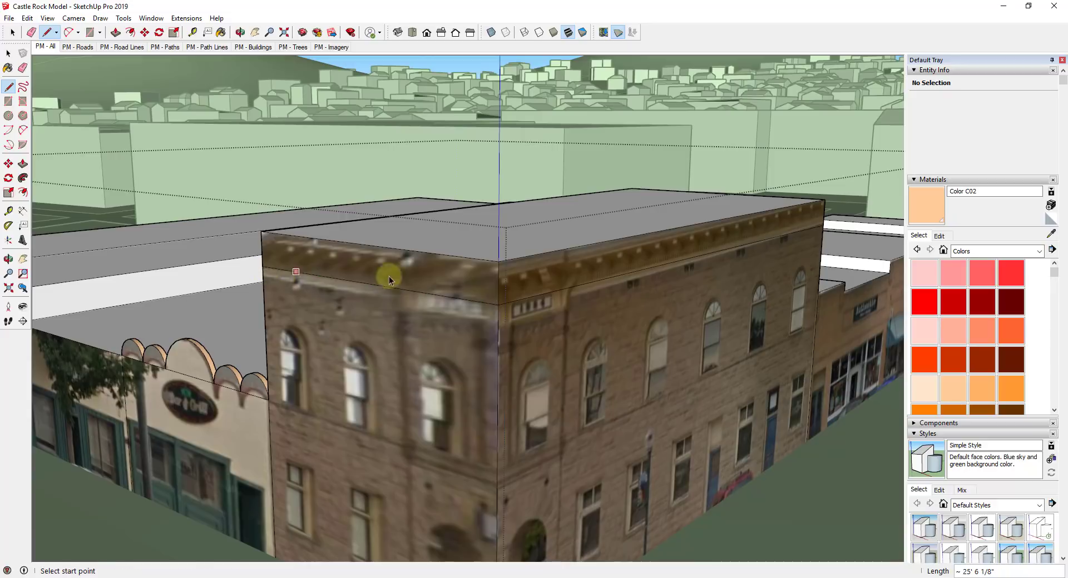
- Push/Pull the cornice bands on both street faces of the stone building outward about 5' to form an overhang
key(space)
click(436, 273)
key(p)
click(440, 276)
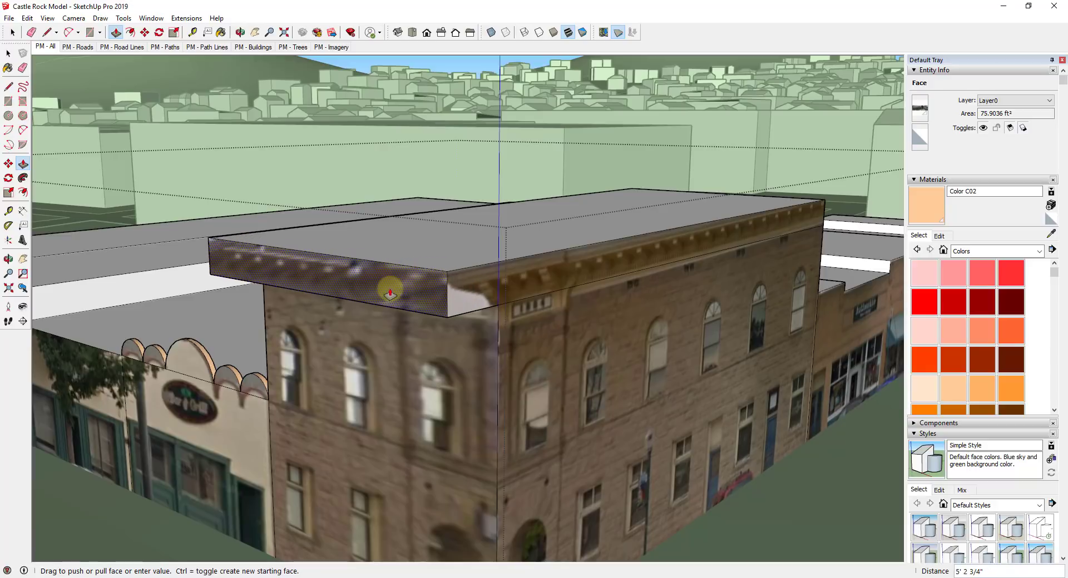
click(393, 296)
click(462, 305)
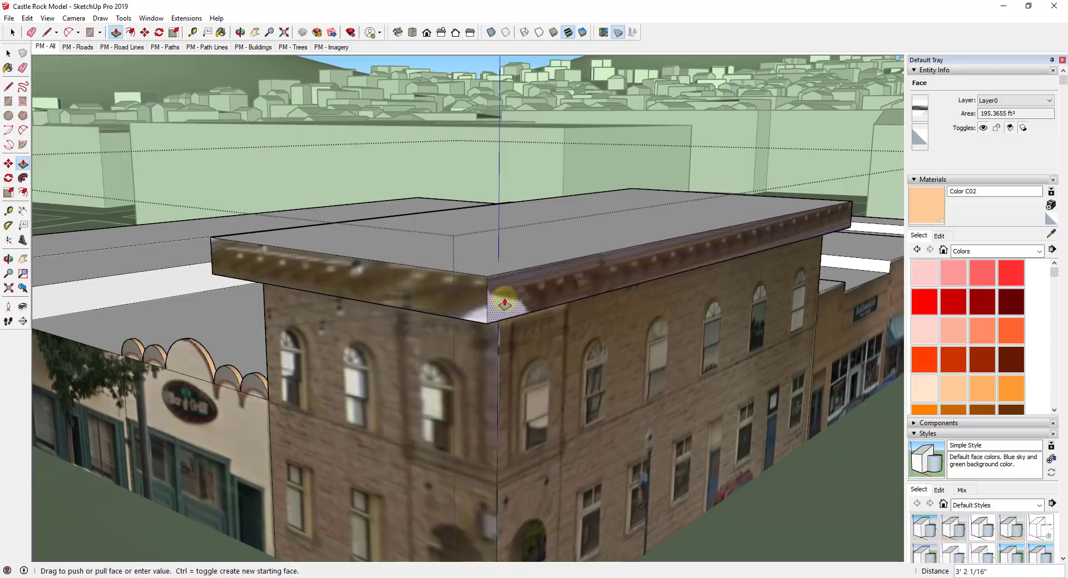
click(477, 305)
- Push the underside of the stone building's cornice overhang up 2' 2" to thin the projecting roof edge
middle_drag(477, 304, 729, 257)
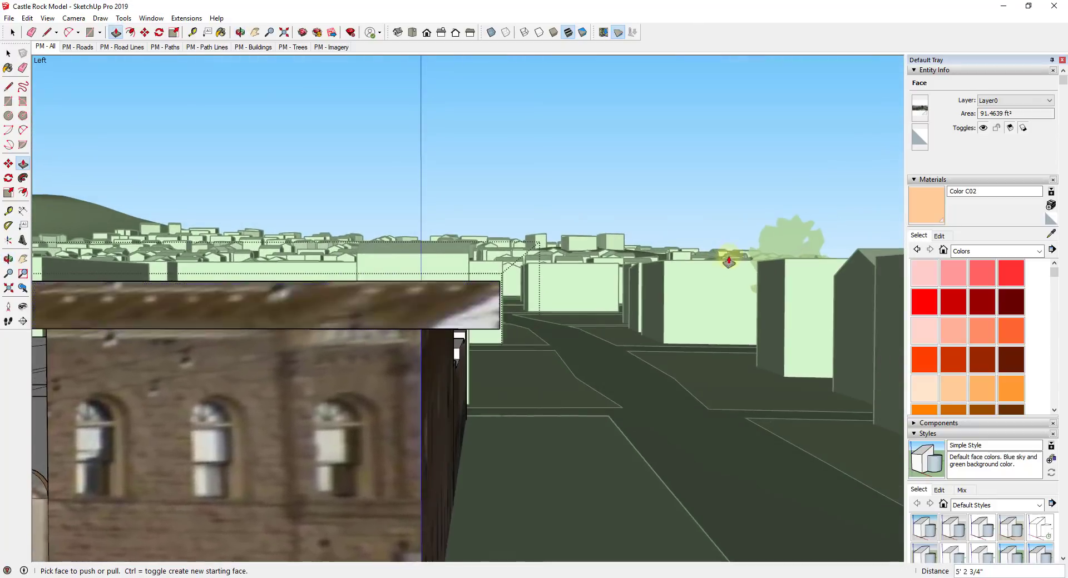
scroll(696, 281, down, 5)
scroll(644, 278, up, 8)
scroll(610, 294, down, 6)
middle_drag(610, 294, 470, 343)
scroll(597, 254, up, 2)
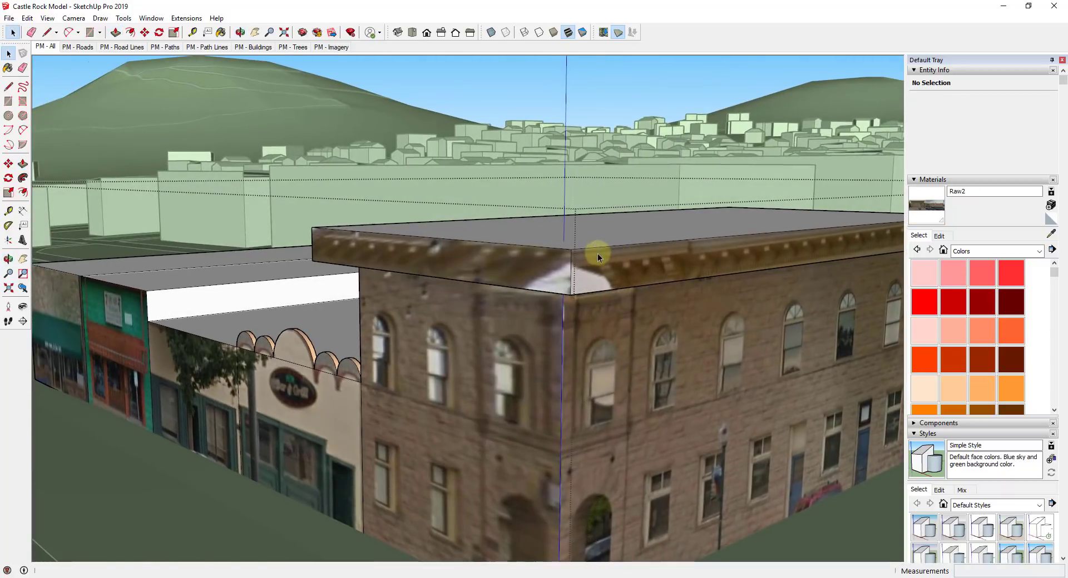
middle_drag(597, 255, 561, 111)
scroll(633, 336, up, 1)
key(e)
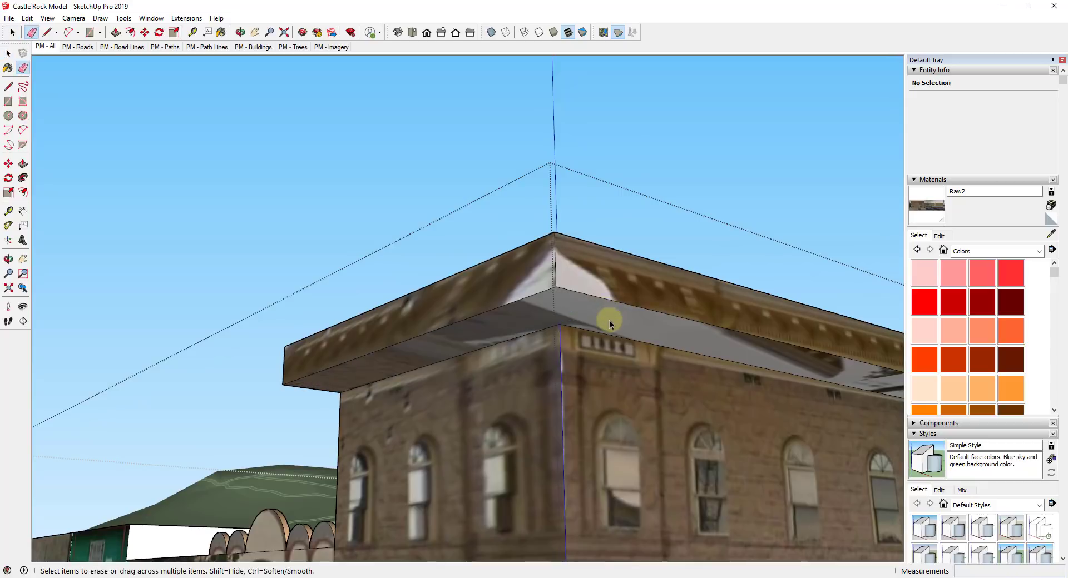
key(space)
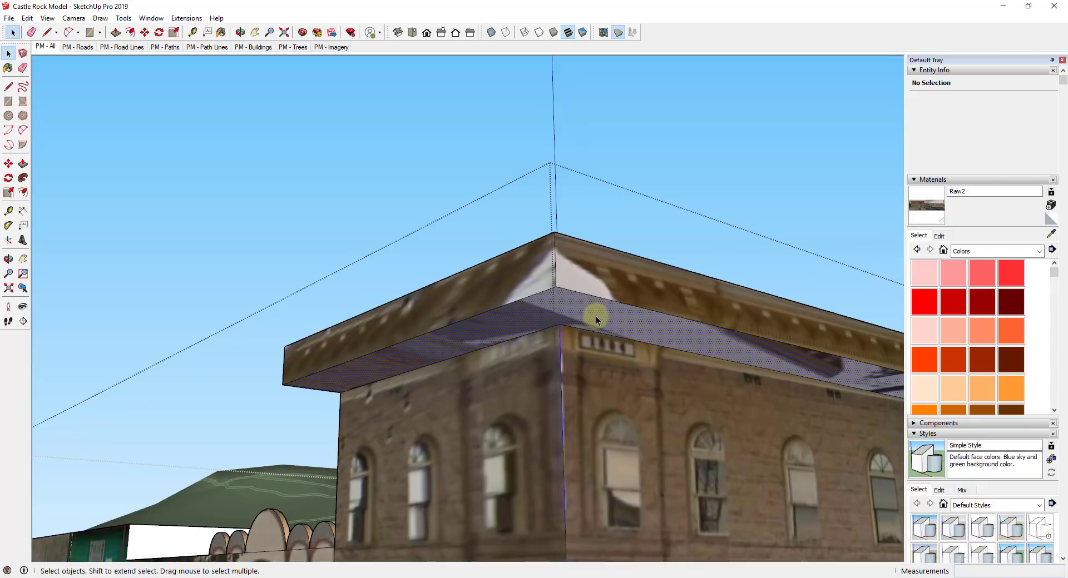
click(595, 313)
scroll(595, 313, up, 1)
key(p)
drag(581, 307, 588, 272)
- Examine the stone building's thinned roof overhang from street level and above, together with the rest of the block
middle_drag(584, 272, 548, 439)
scroll(556, 251, down, 2)
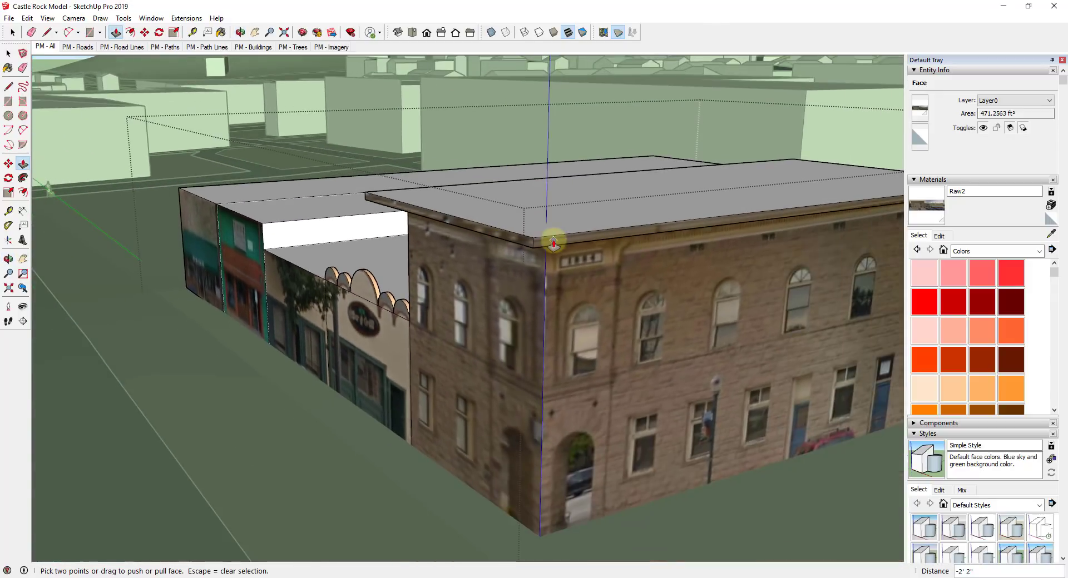
middle_drag(651, 232, 594, 257)
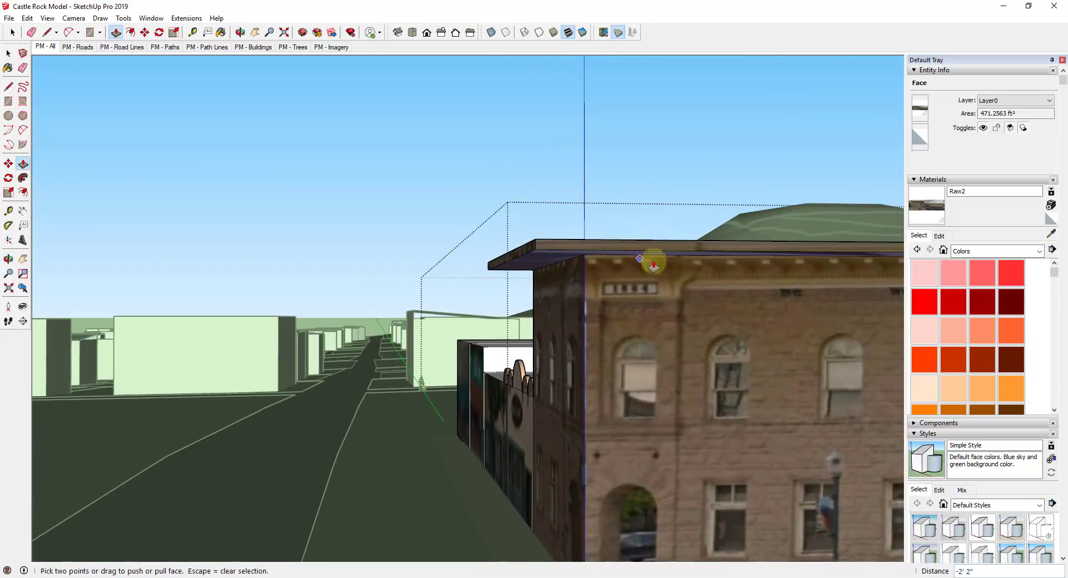
shift+middle_drag(796, 285, 286, 322)
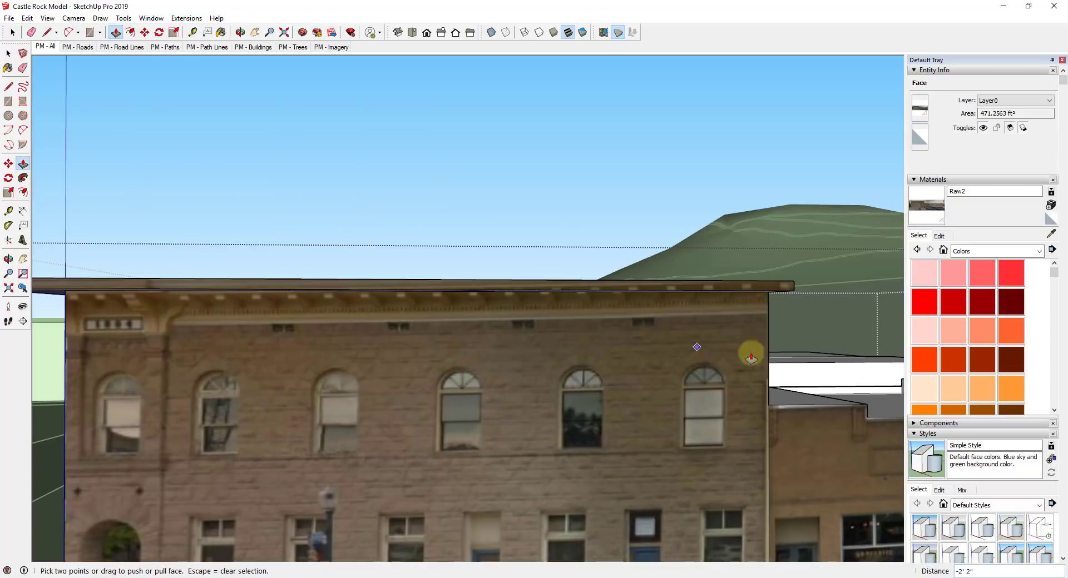
middle_drag(710, 356, 590, 341)
middle_drag(366, 348, 624, 389)
scroll(742, 411, up, 3)
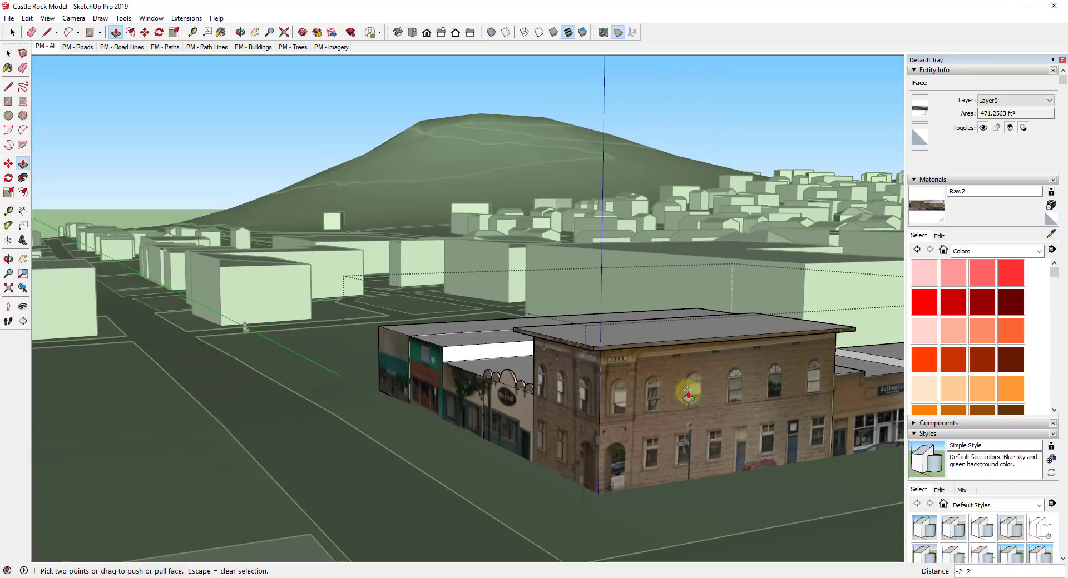
middle_drag(805, 407, 846, 409)
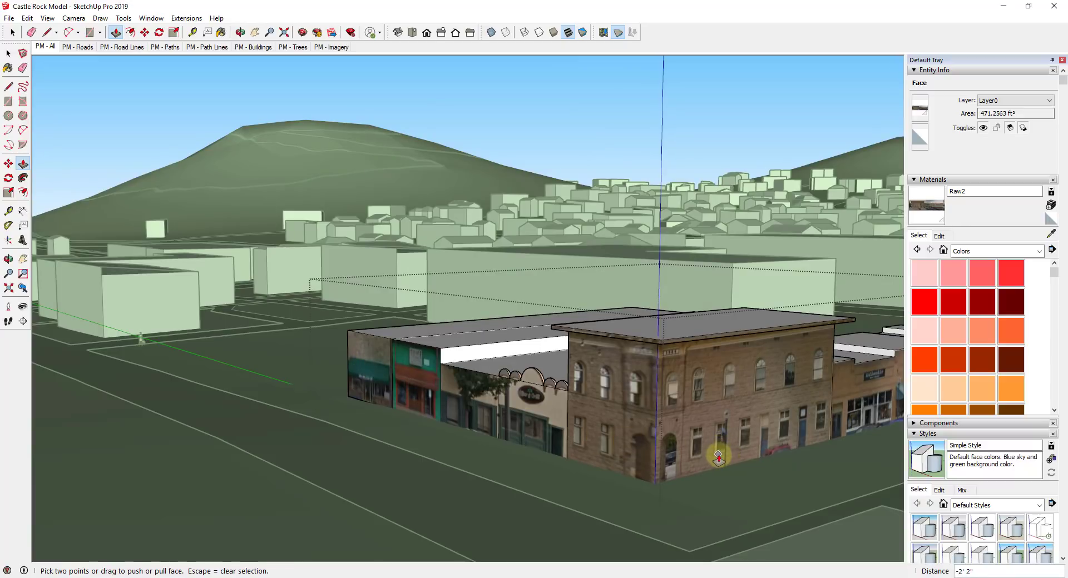
scroll(711, 400, up, 3)
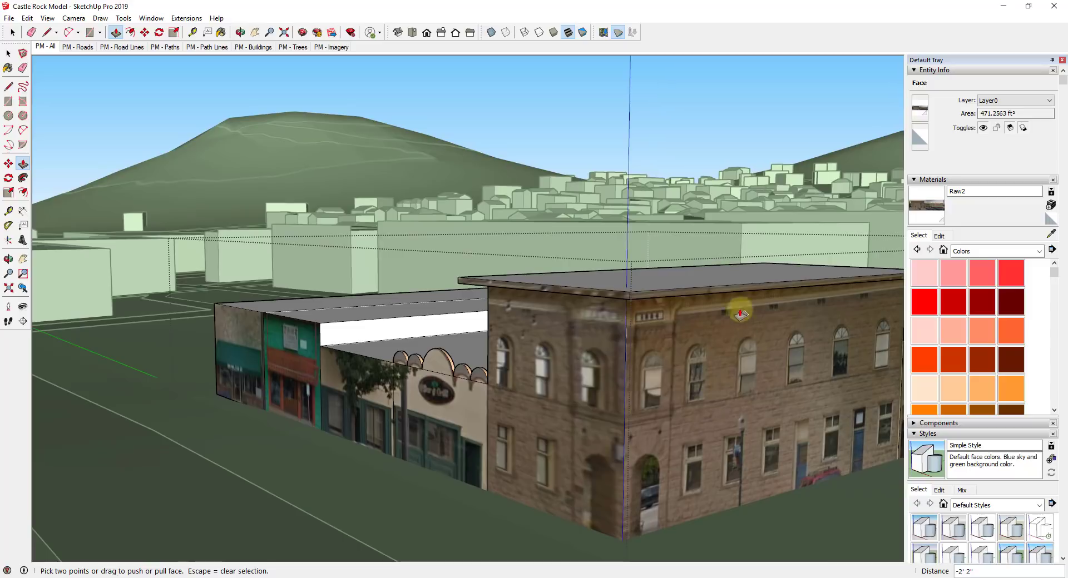
scroll(742, 311, down, 2)
scroll(698, 313, up, 4)
middle_drag(697, 314, 753, 262)
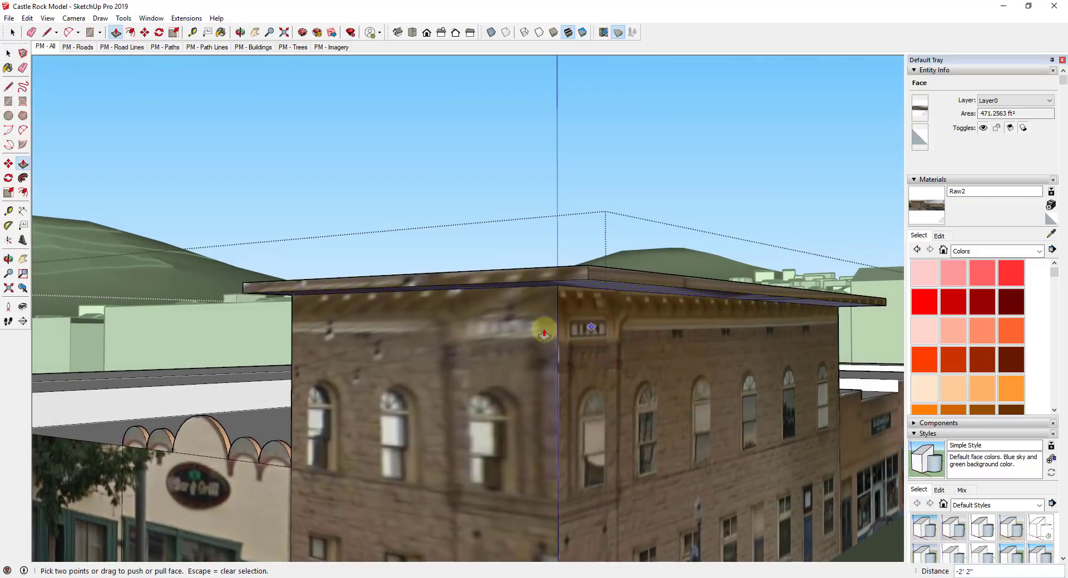
scroll(740, 365, down, 6)
middle_drag(721, 382, 557, 474)
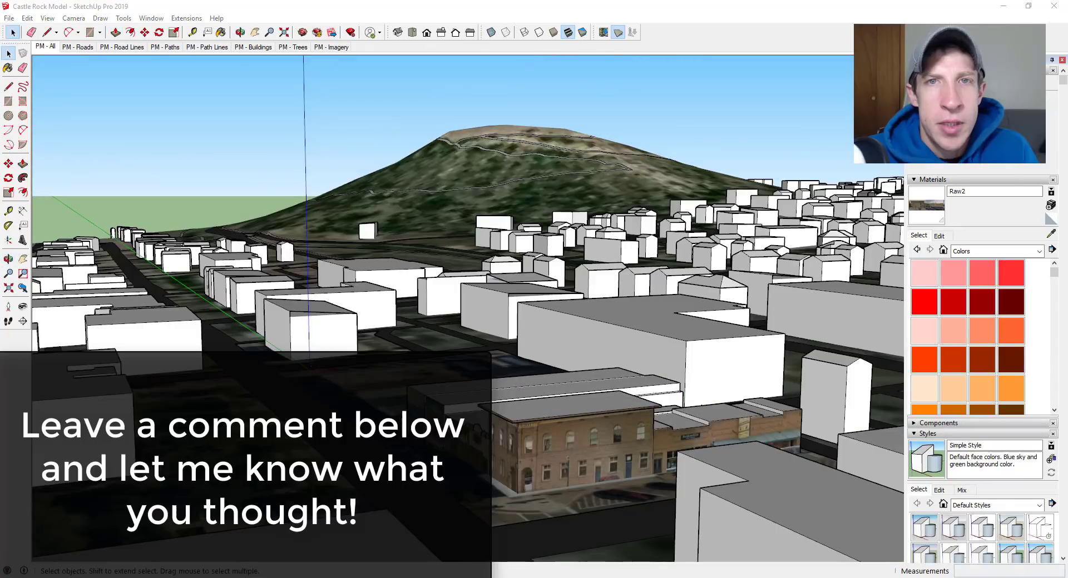